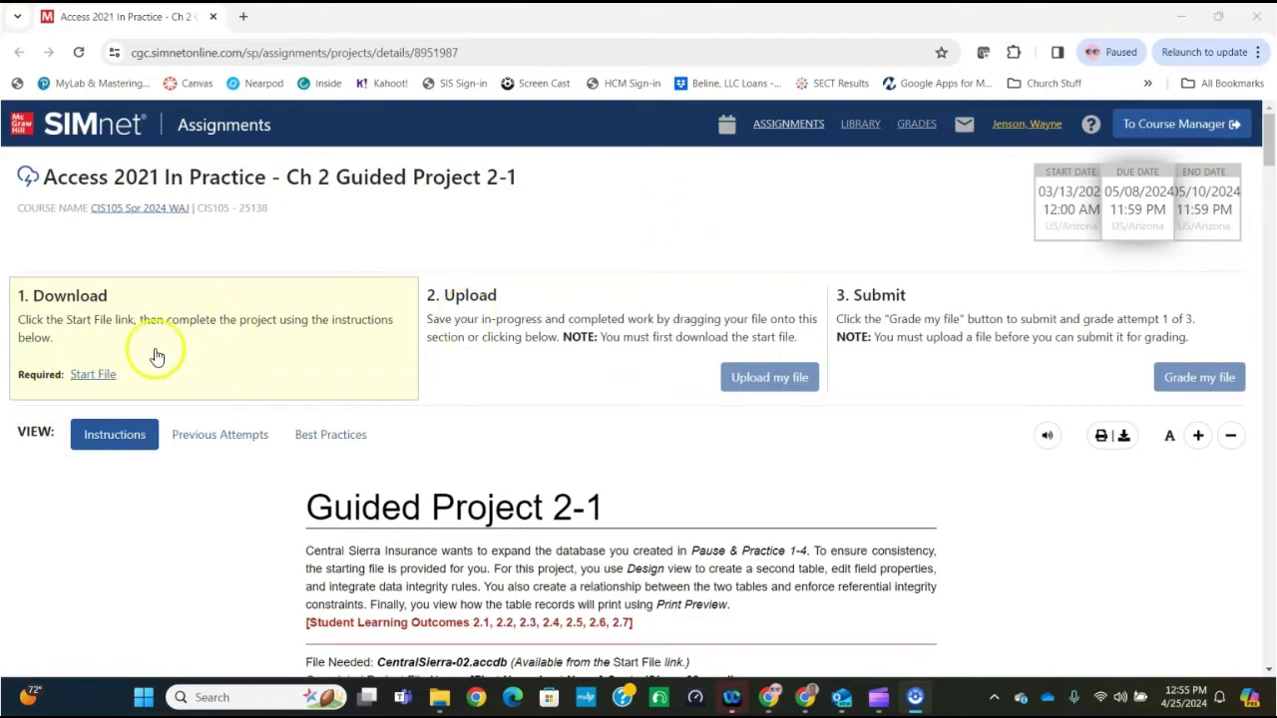
- Download the Guided Project 2-1 start database from SIMnet and open it in Access
click(92, 374)
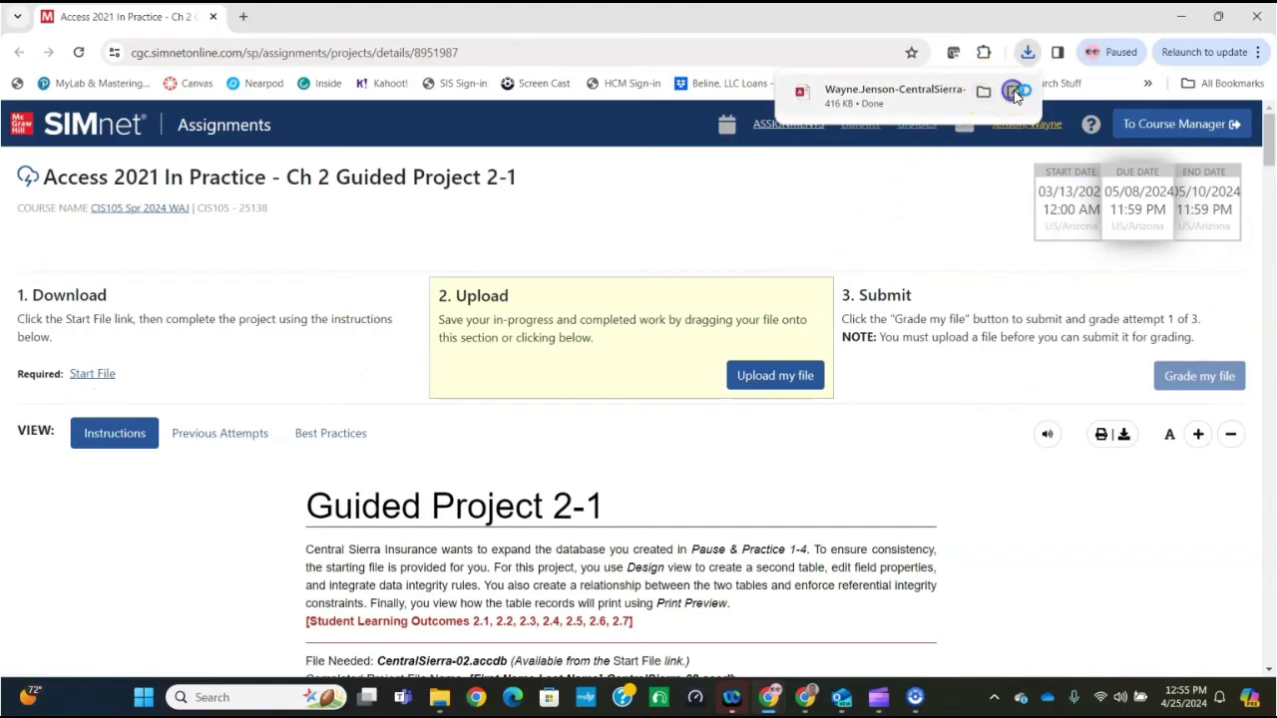
click(1016, 95)
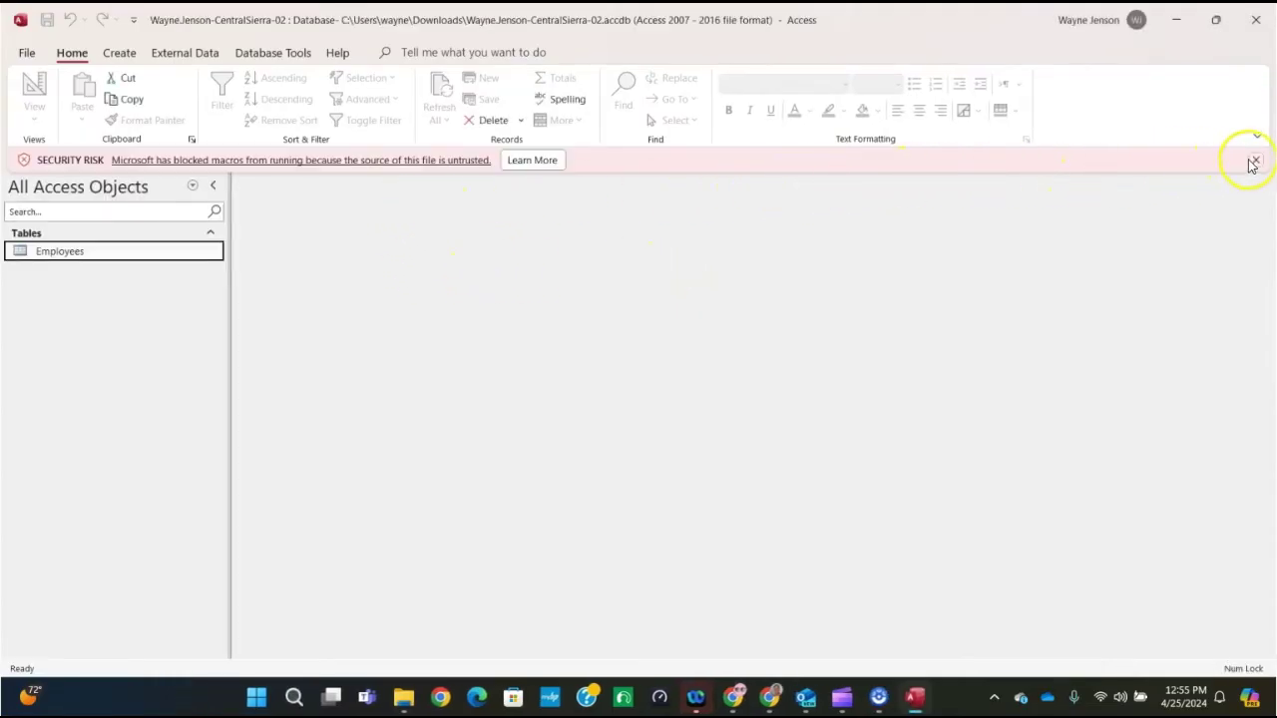
- Close the Security Risk message bar and create a blank Table1 with Create > Table Design
click(1256, 161)
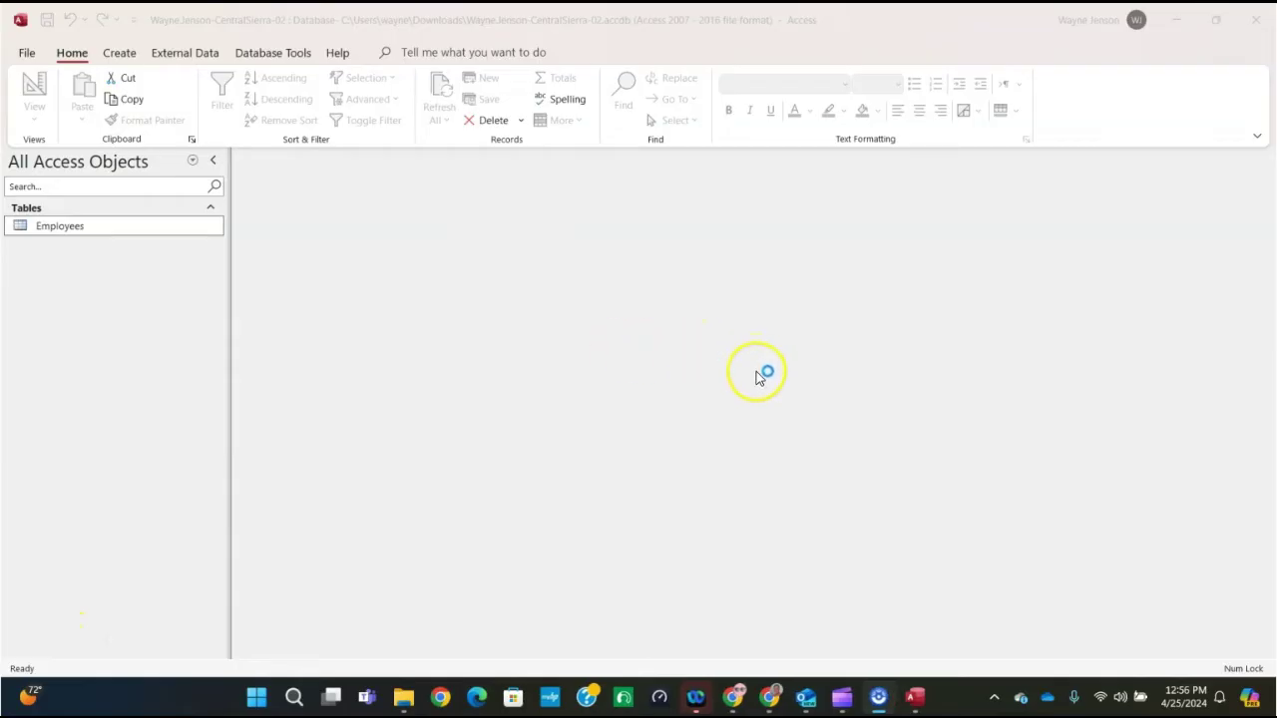
click(118, 54)
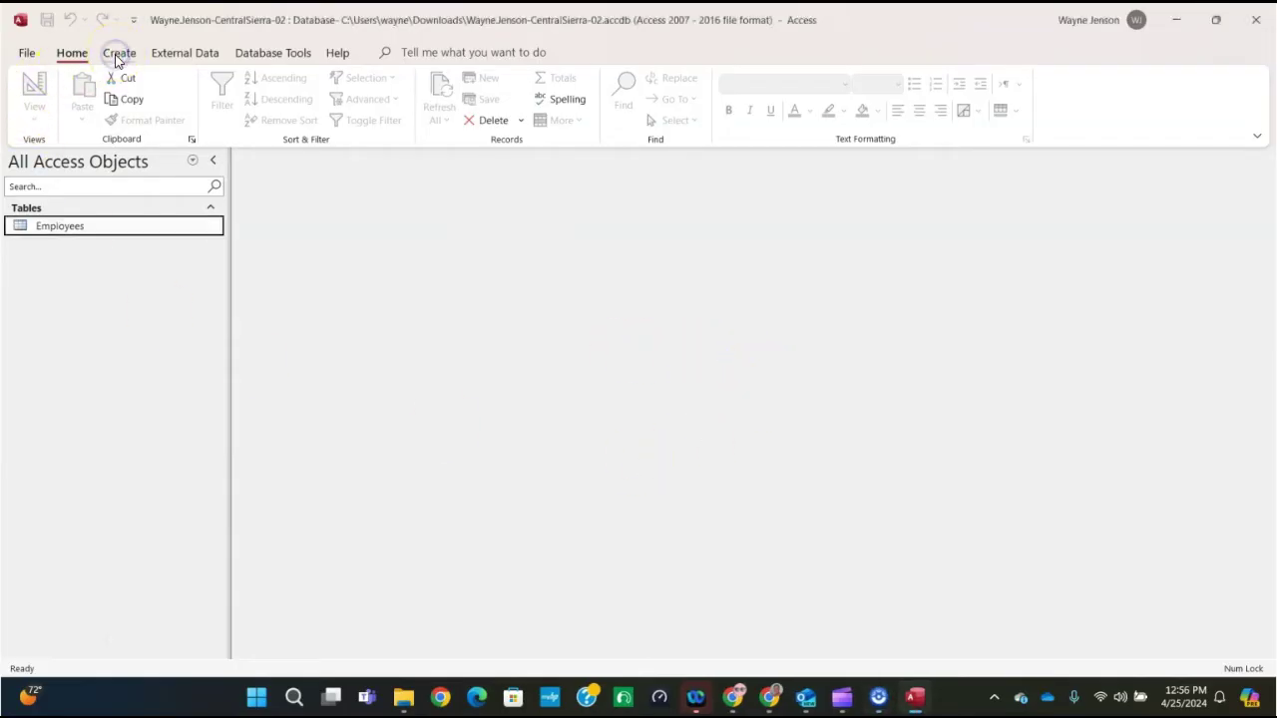
click(117, 54)
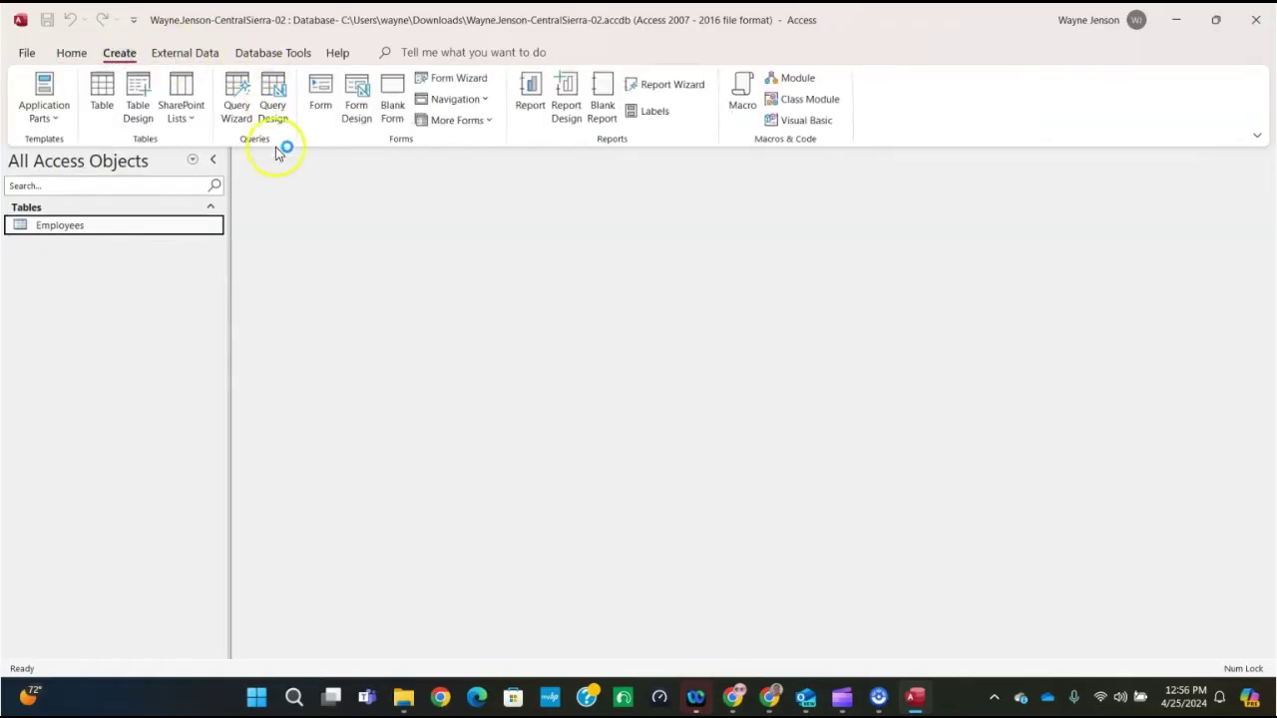
click(141, 98)
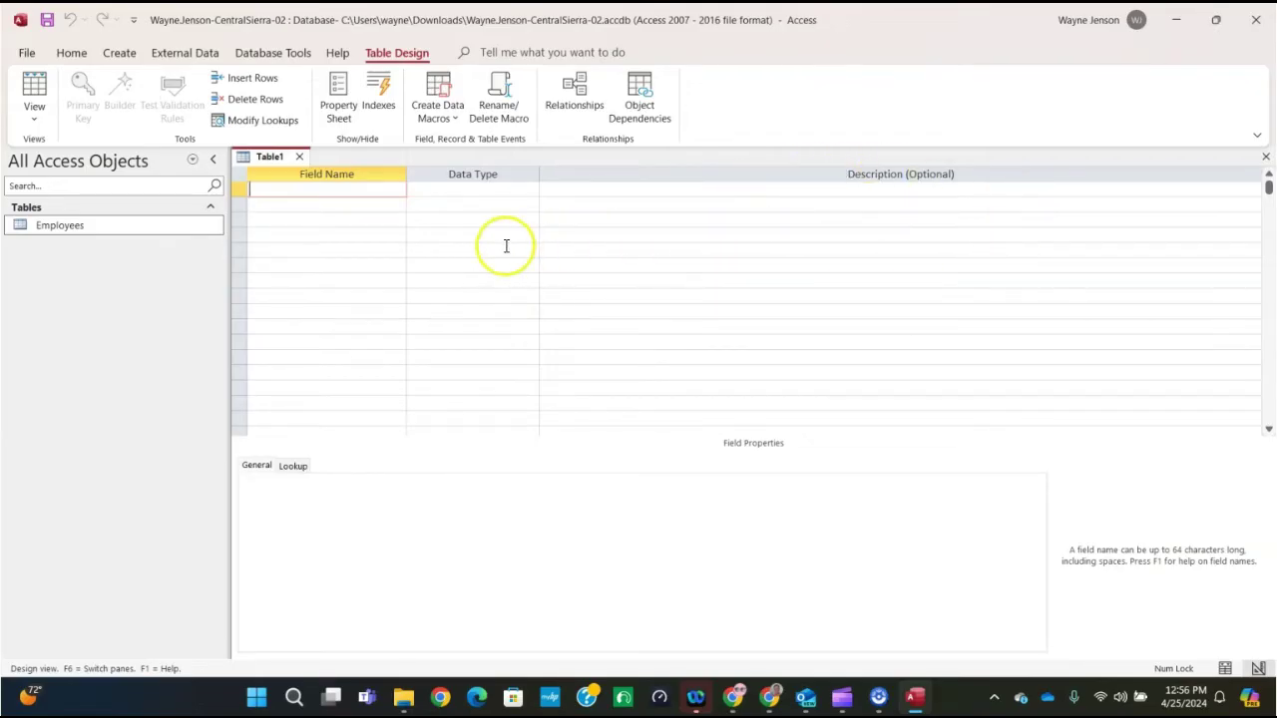
- Add Short Text field Branch, described 'Unique branch name', and set it as primary key
text(Branch)
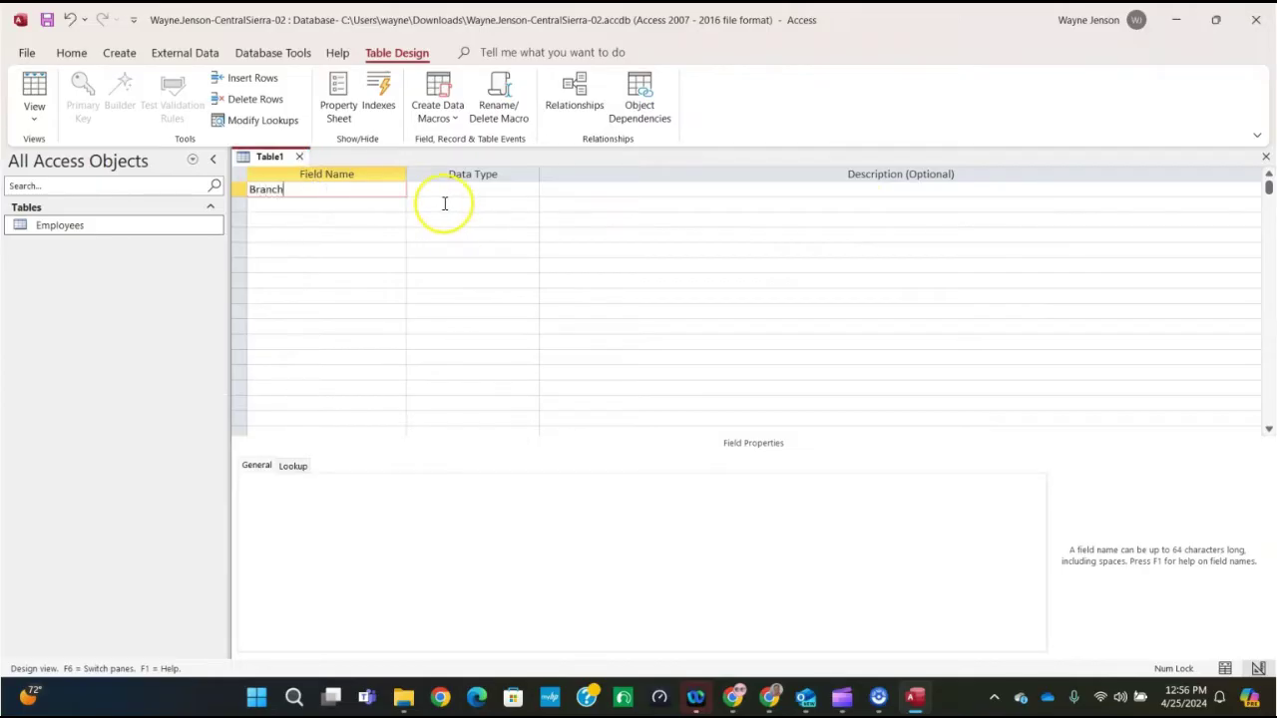
click(433, 190)
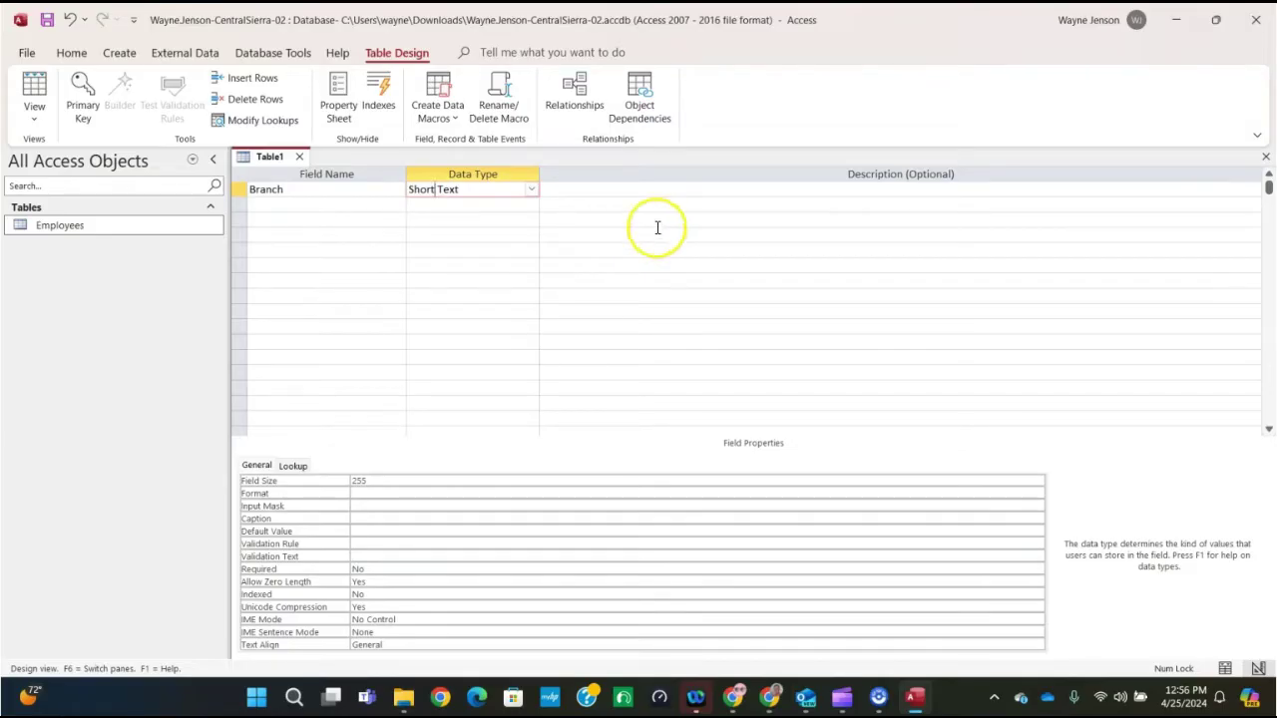
key(Tab)
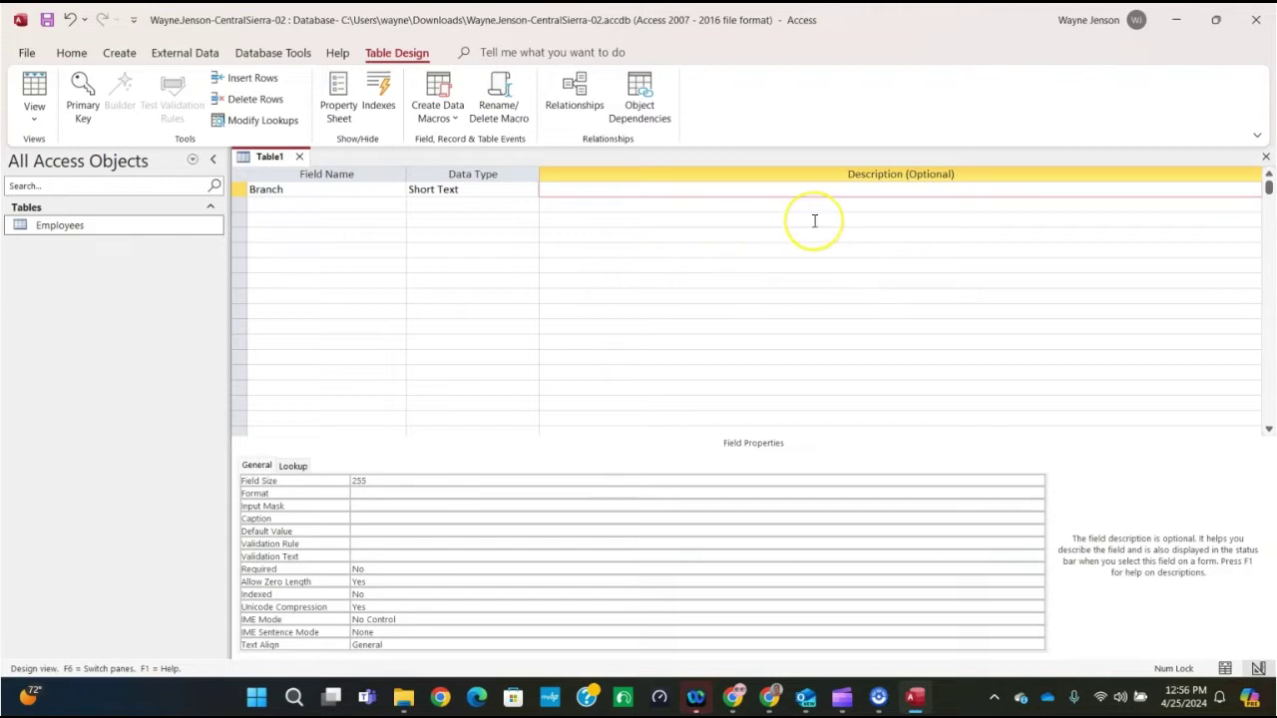
text(Unique Branch)
key(BackSpace)
key(BackSpace)
key(BackSpace)
key(BackSpace)
key(BackSpace)
text(branch name)
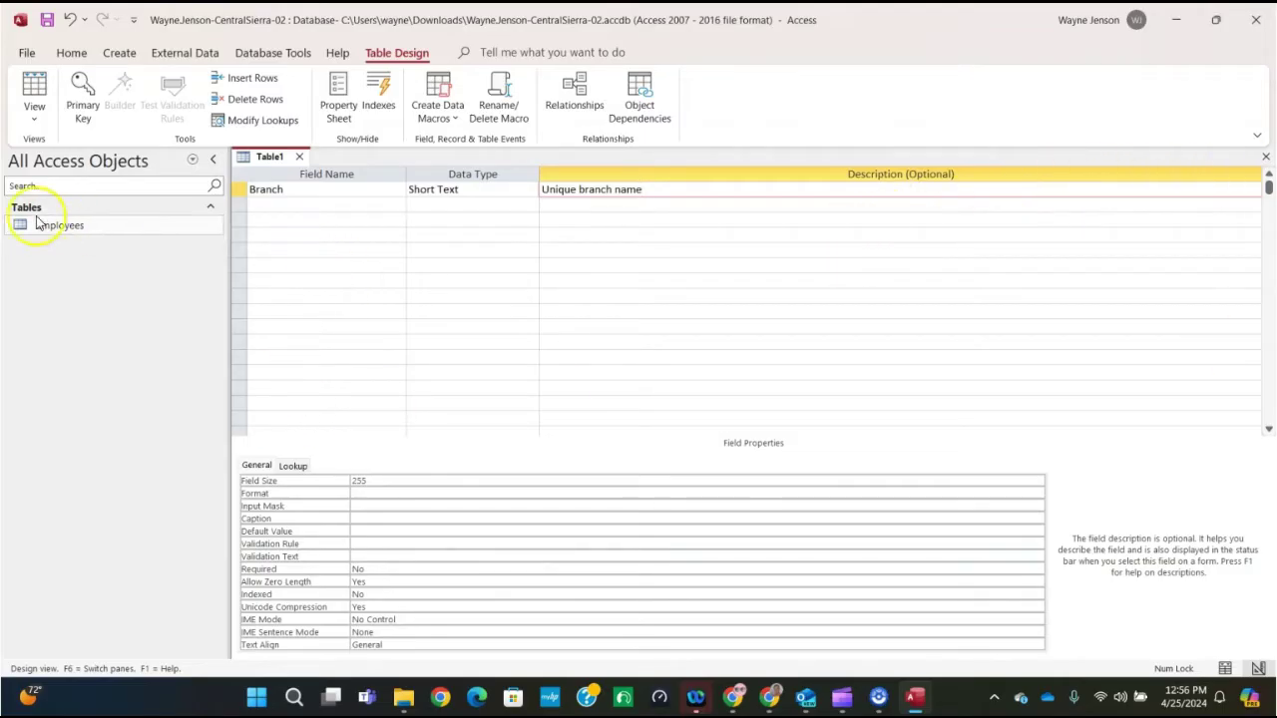
click(240, 189)
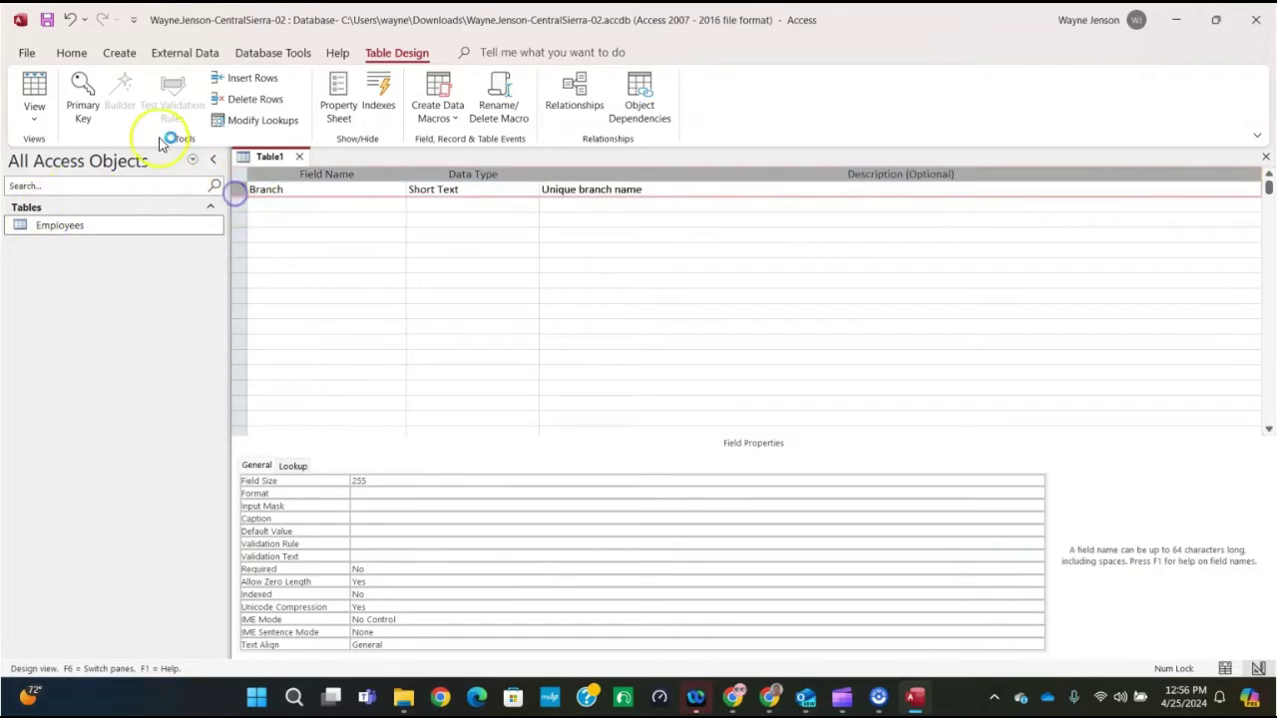
click(84, 88)
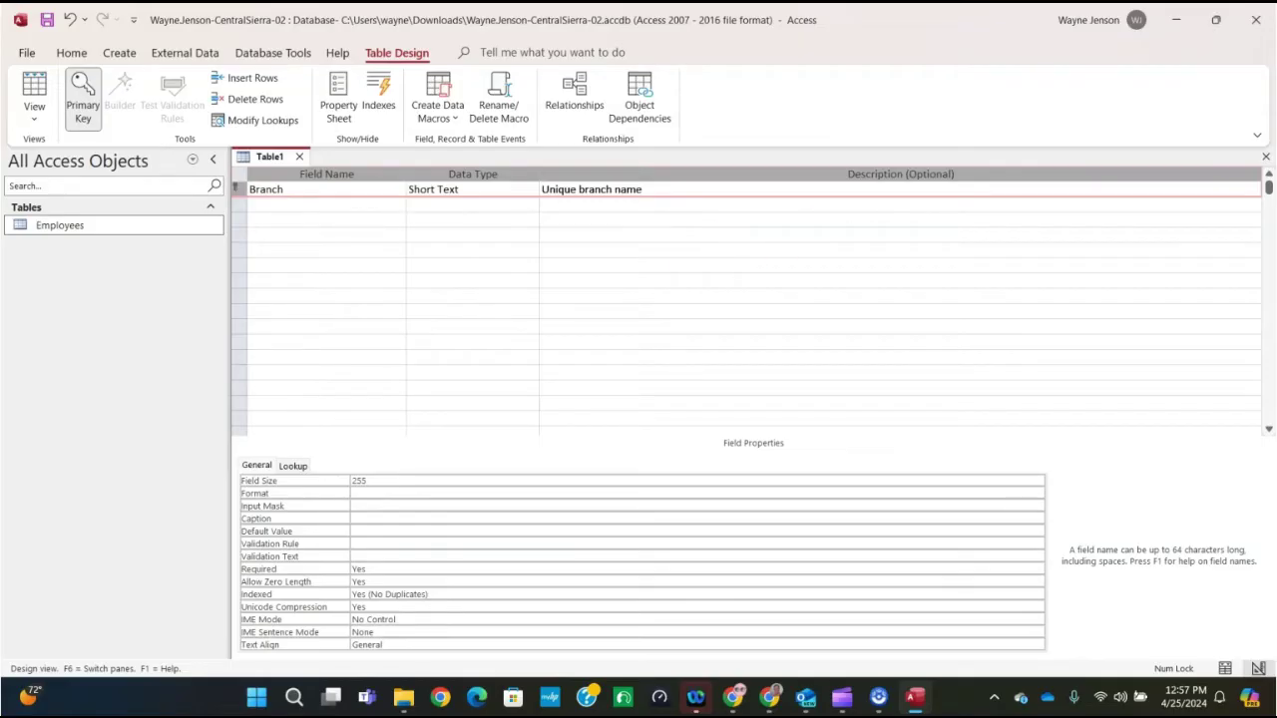
- Add a Short Text Address field described 'Street address of the branch'
click(433, 188)
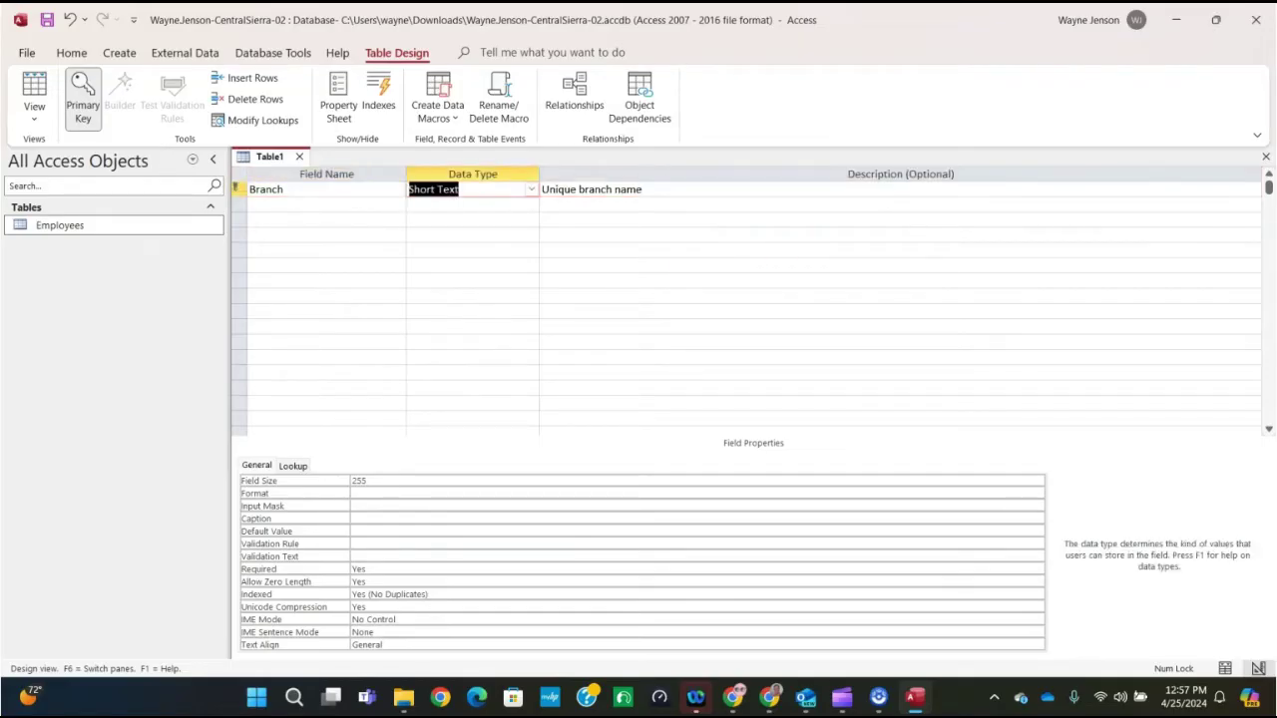
key(Tab)
key(Tab)
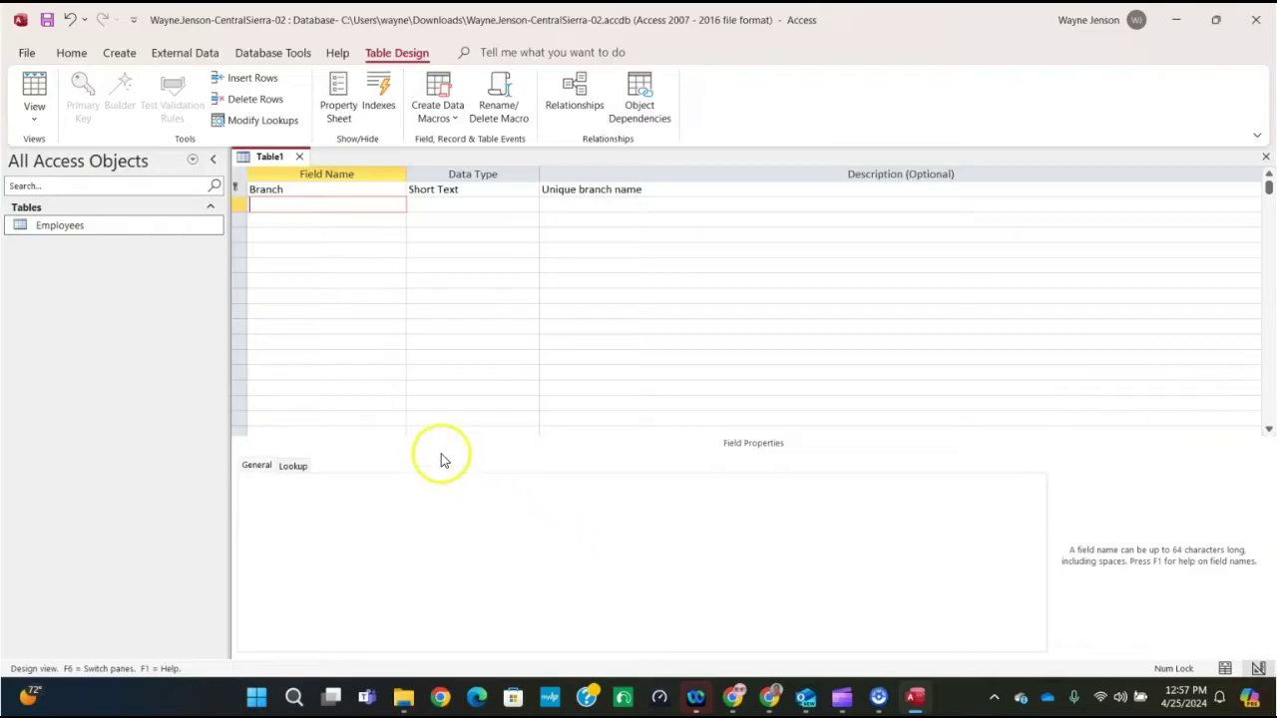
text(Address)
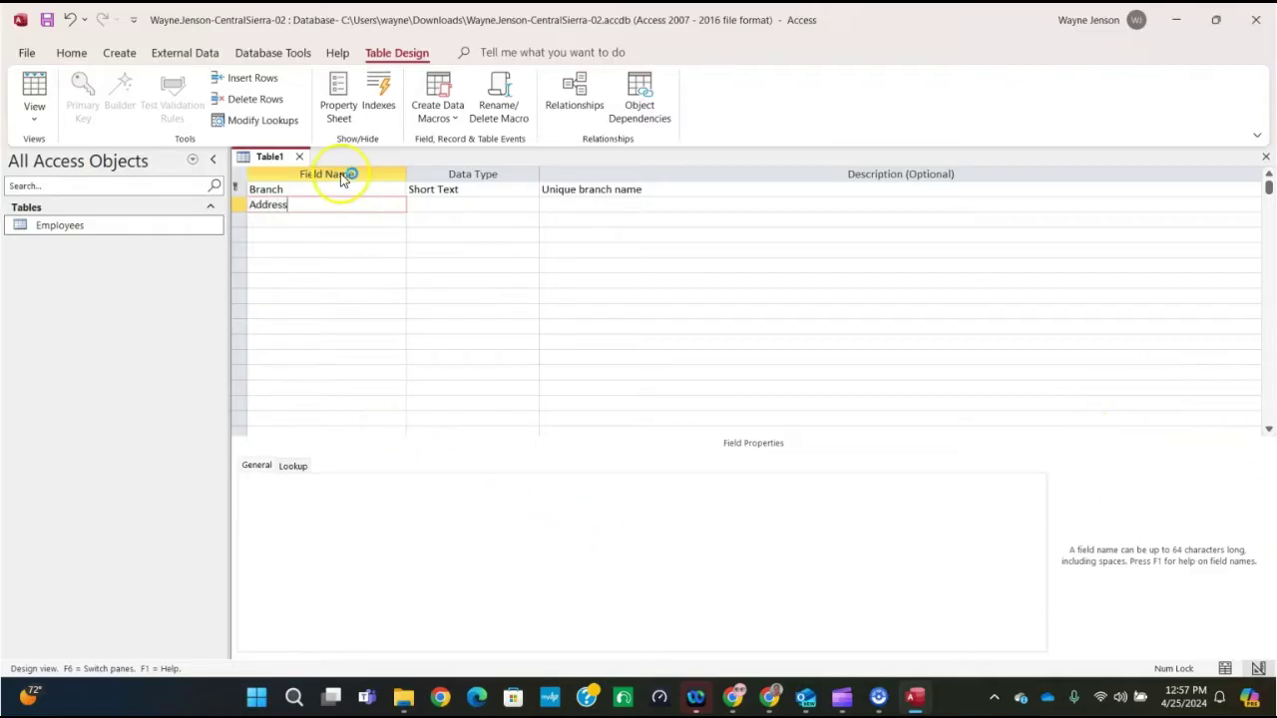
key(Tab)
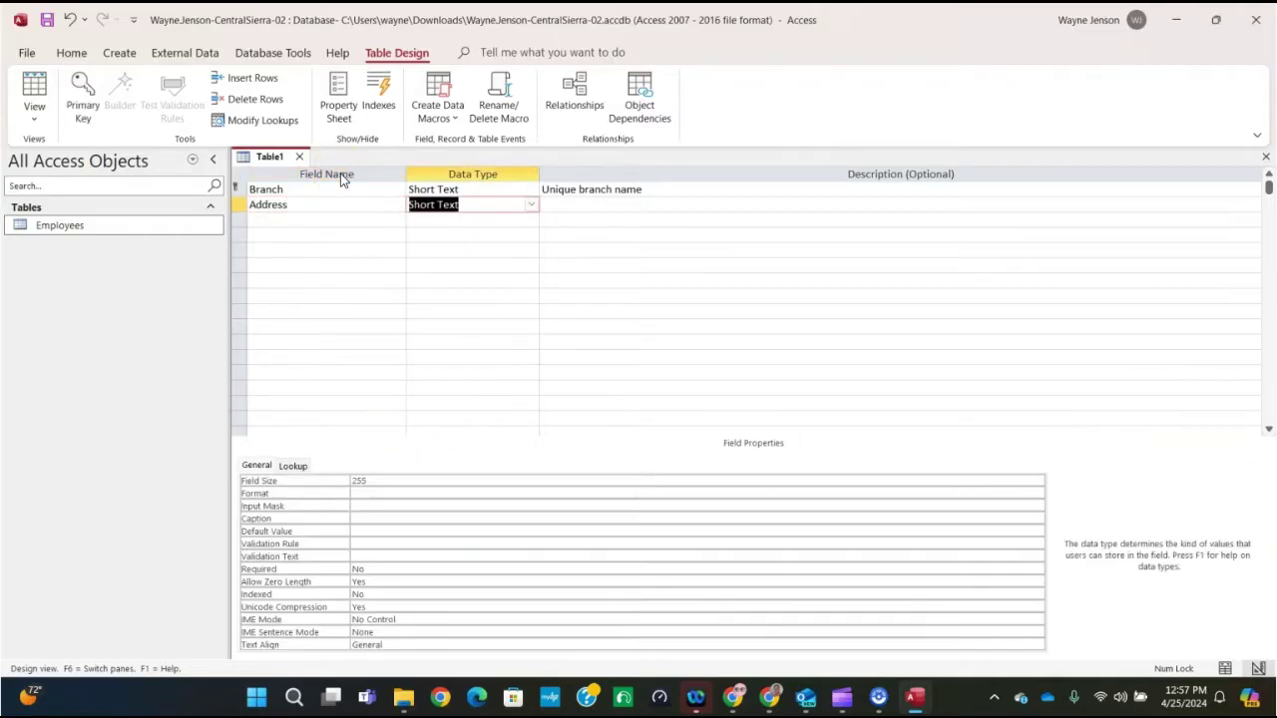
key(Tab)
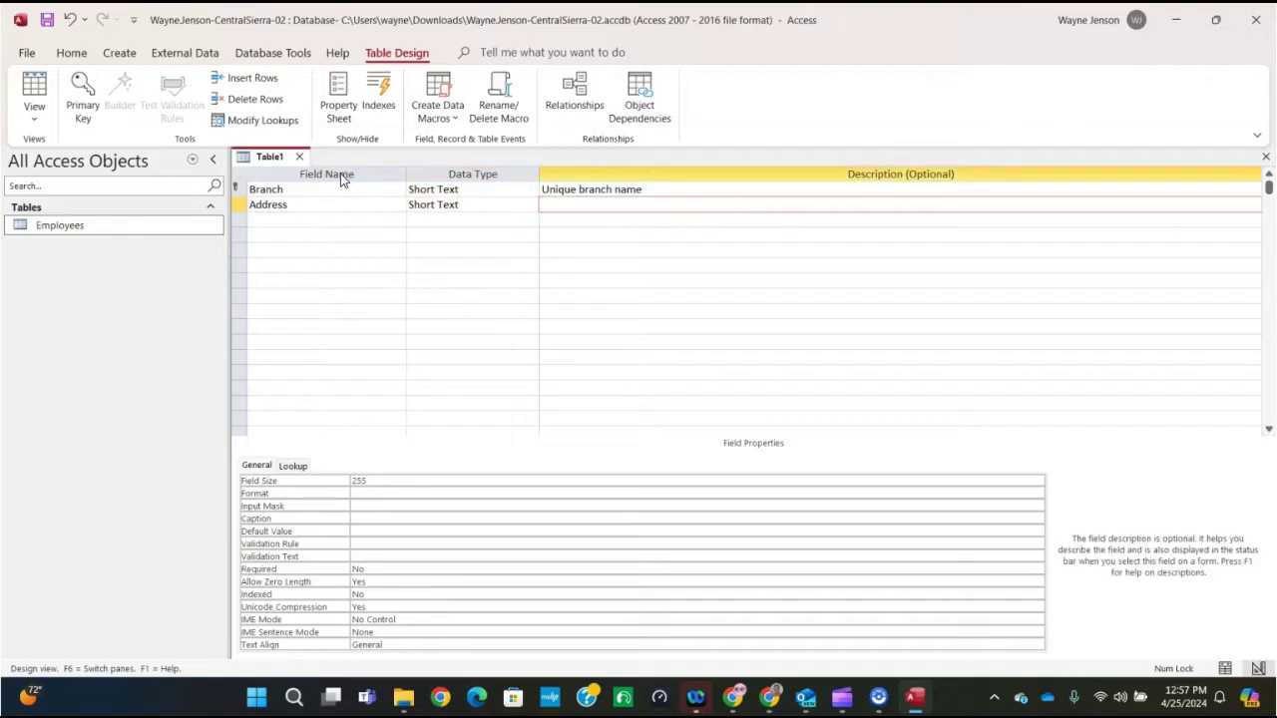
text(Street address of the branch)
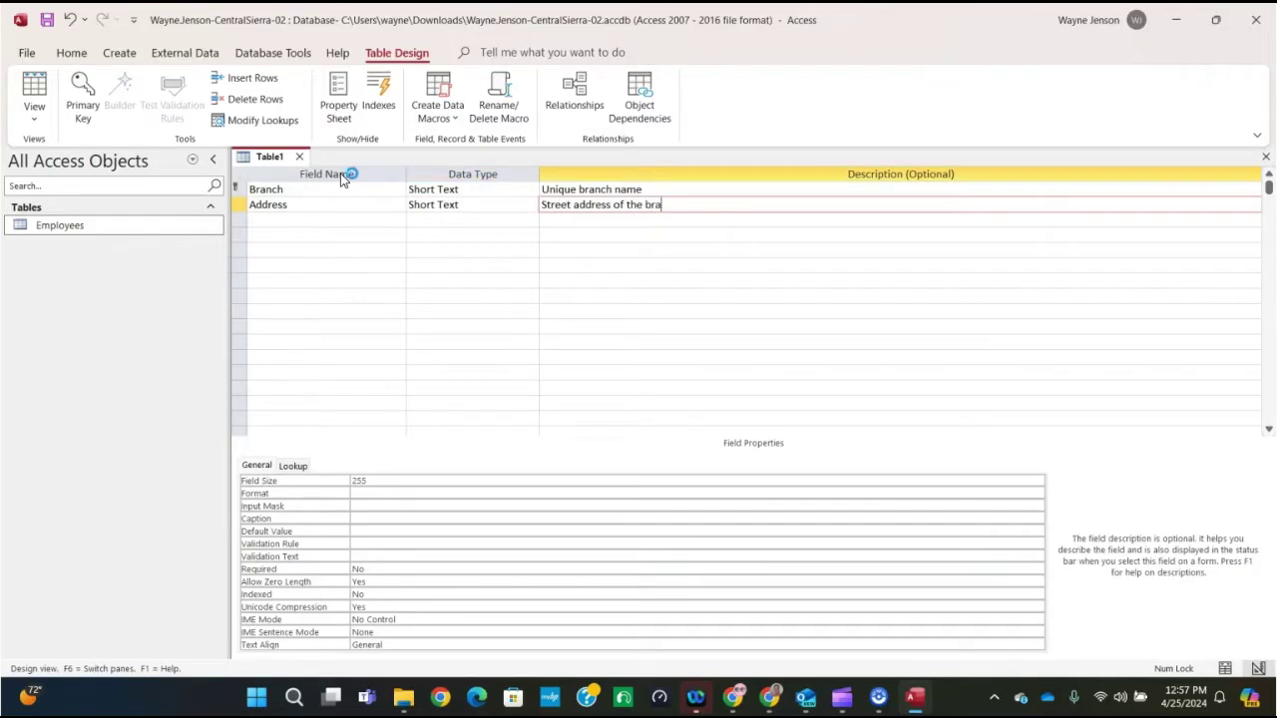
click(495, 236)
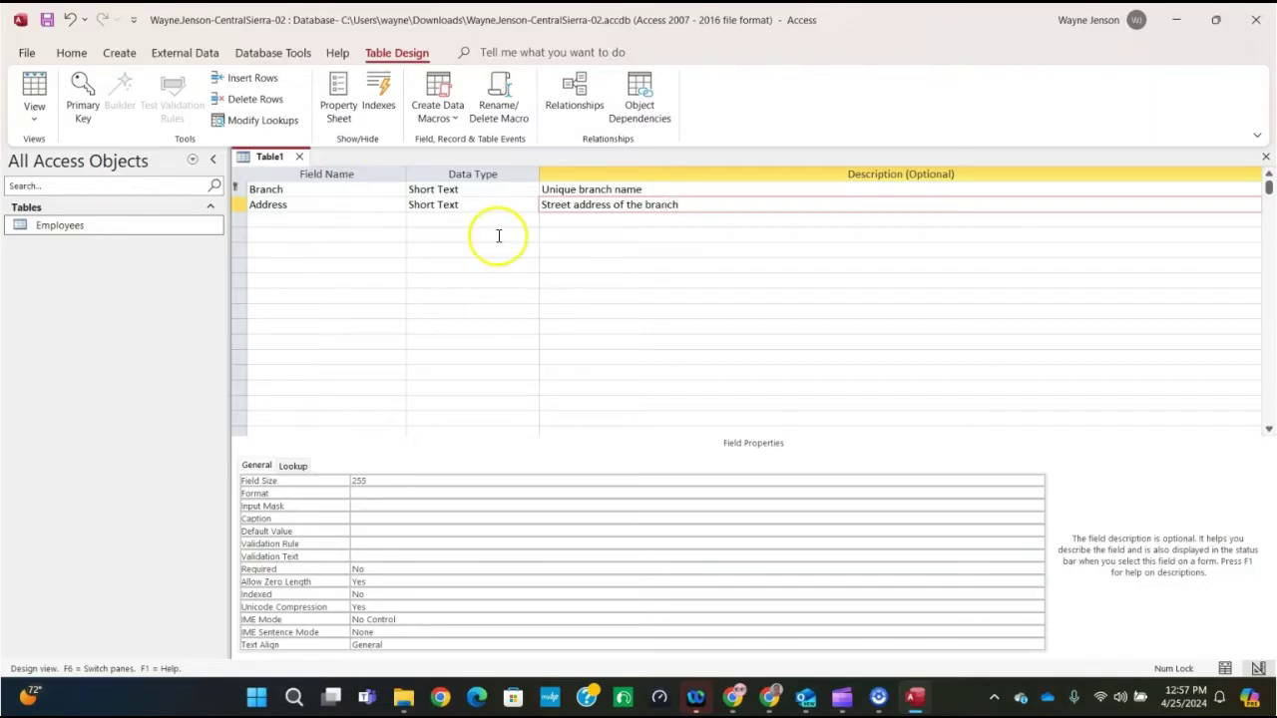
- Add a Short Text City field described 'Branch city'
text(City)
key(Tab)
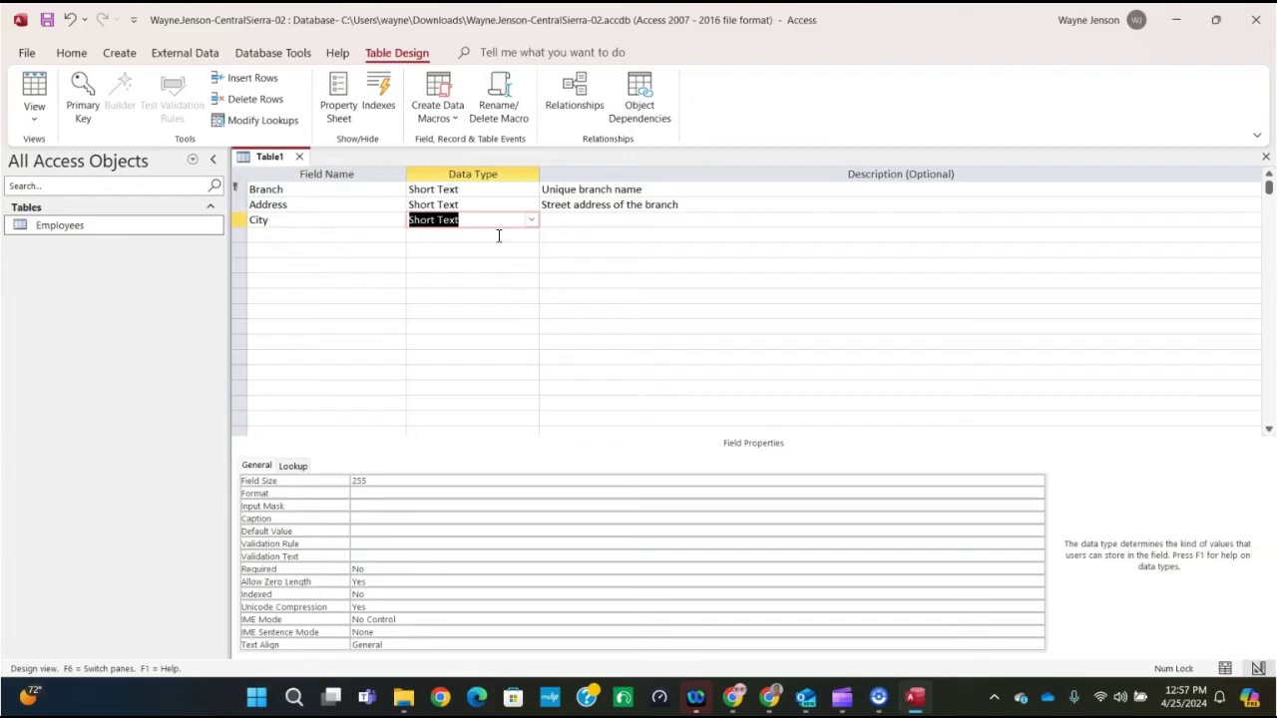
key(Tab)
text(Branch City)
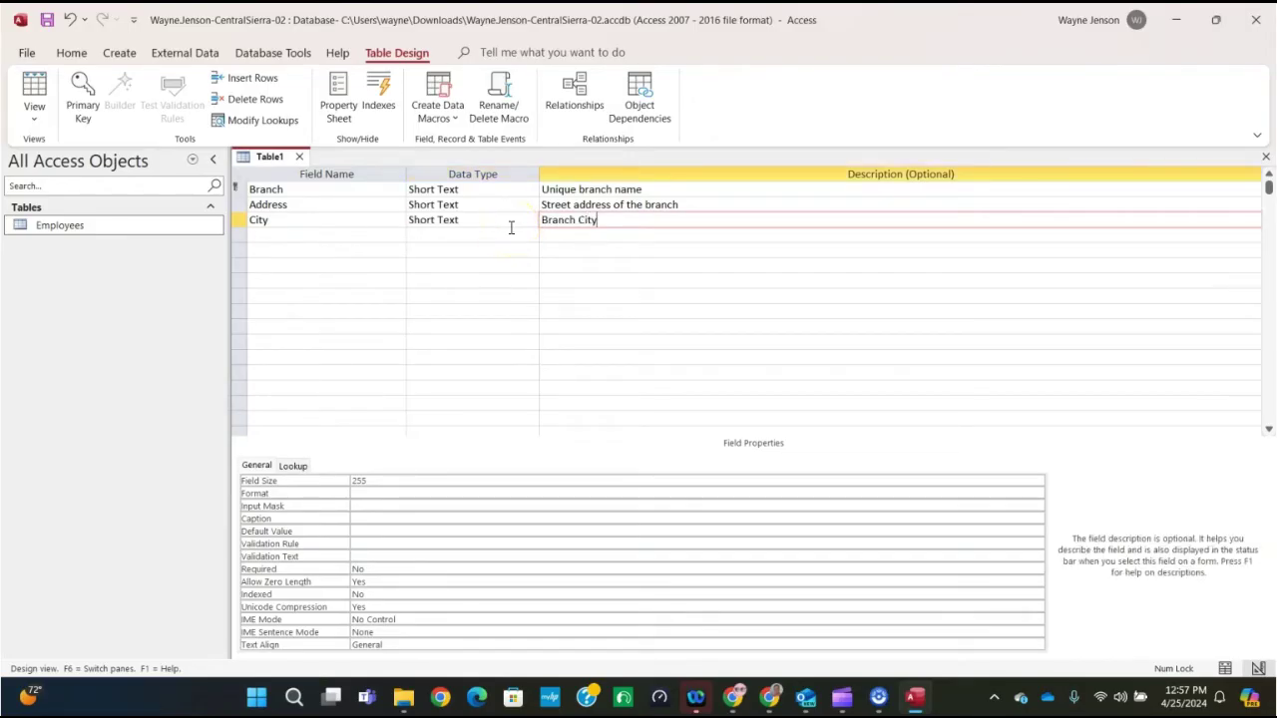
key(Left)
key(Left)
key(Left)
key(BackSpace)
text(c)
key(Tab)
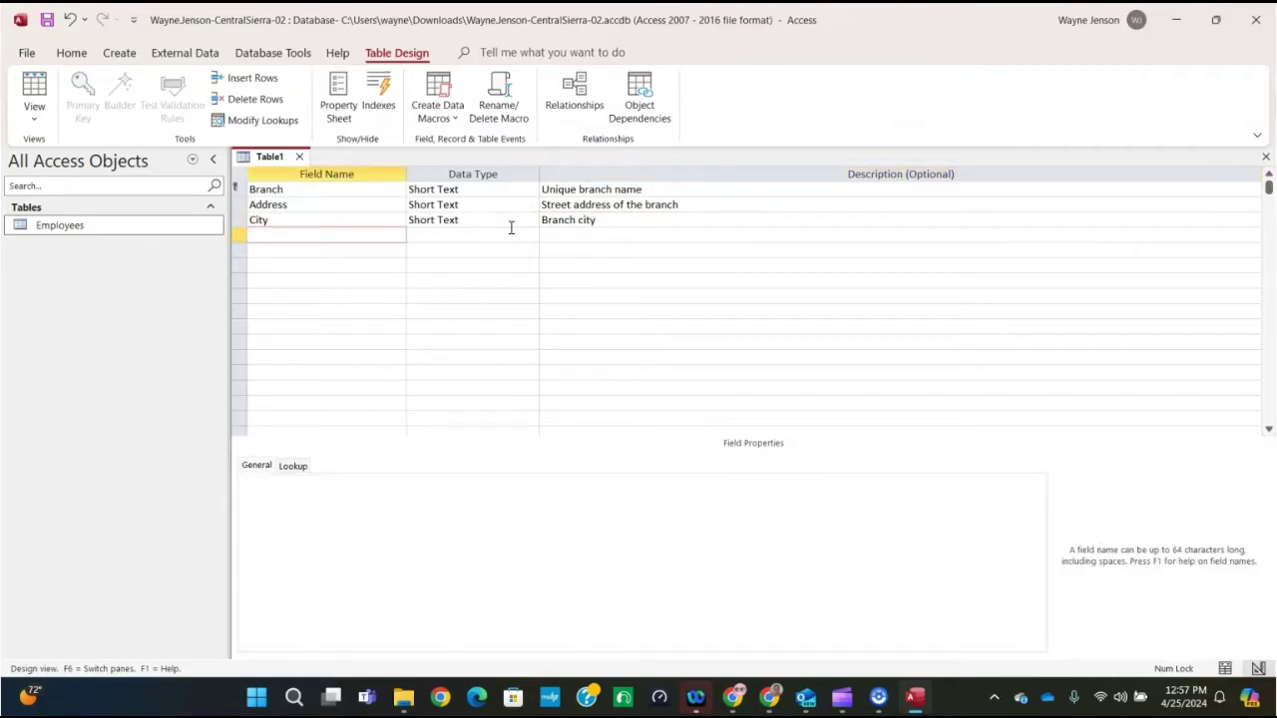
- Add a Short Text State field described 'Branch state'
text(State)
key(Tab)
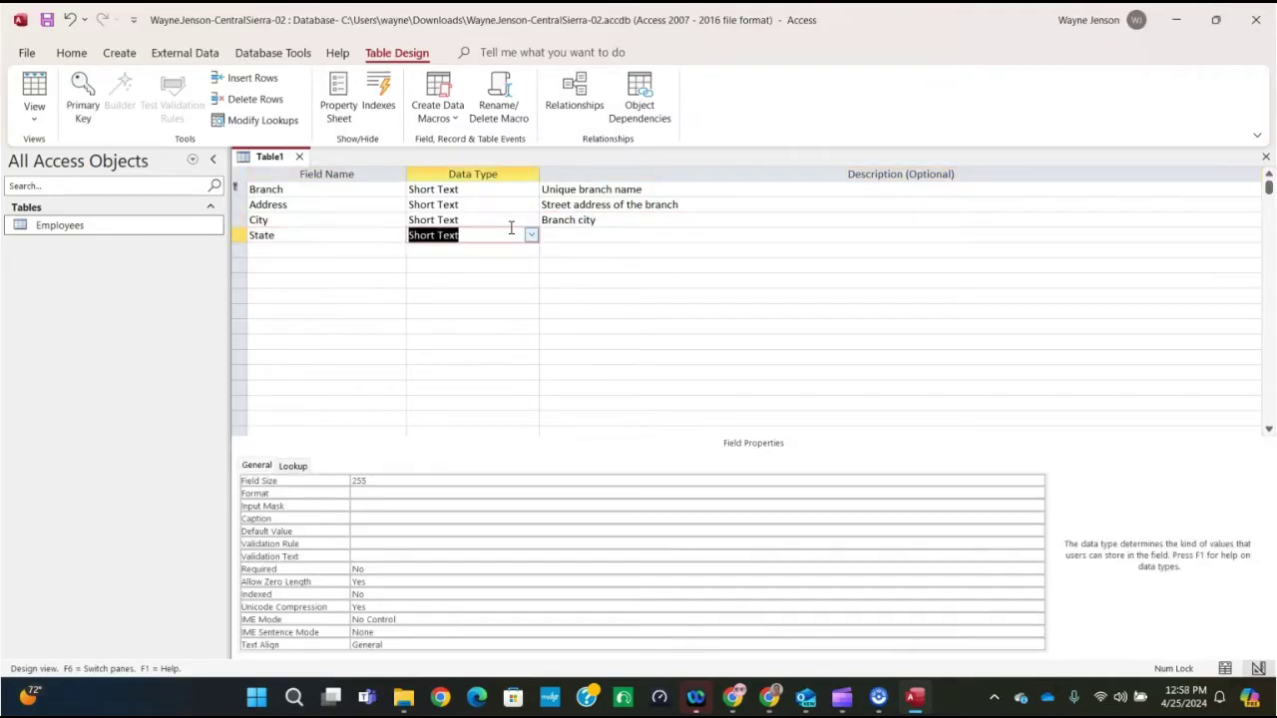
key(Tab)
text(Branch state)
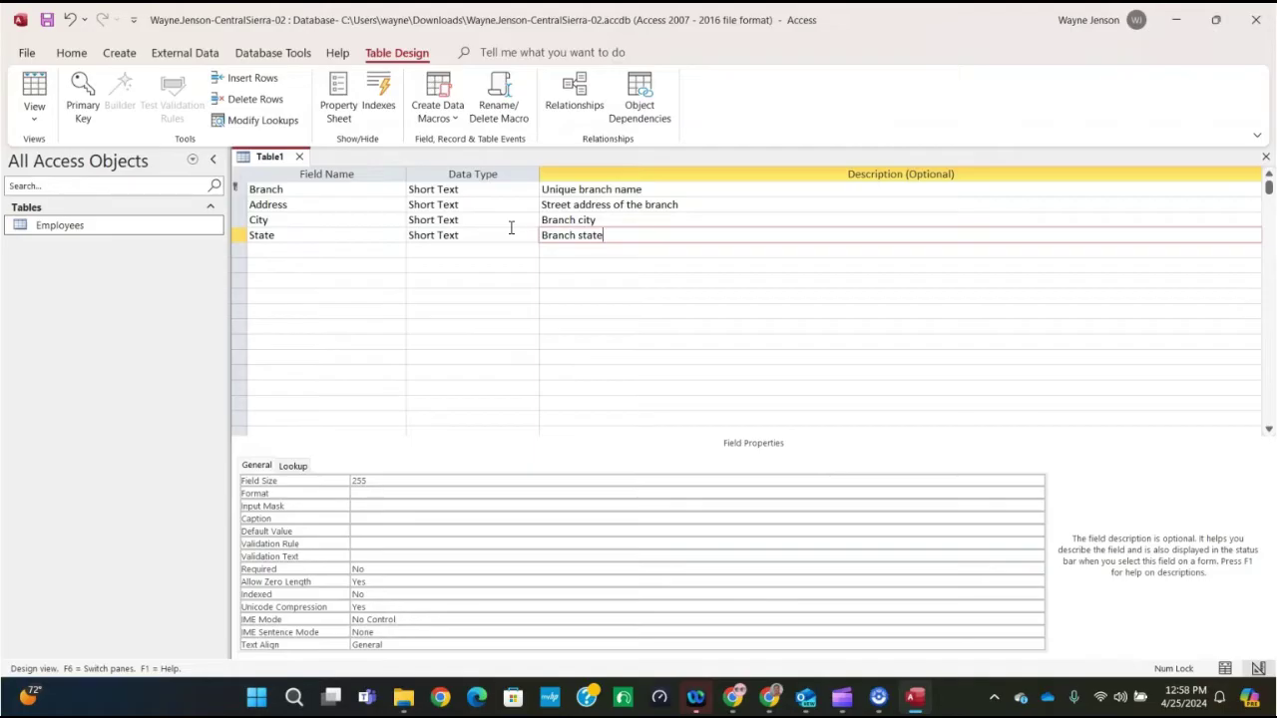
key(Tab)
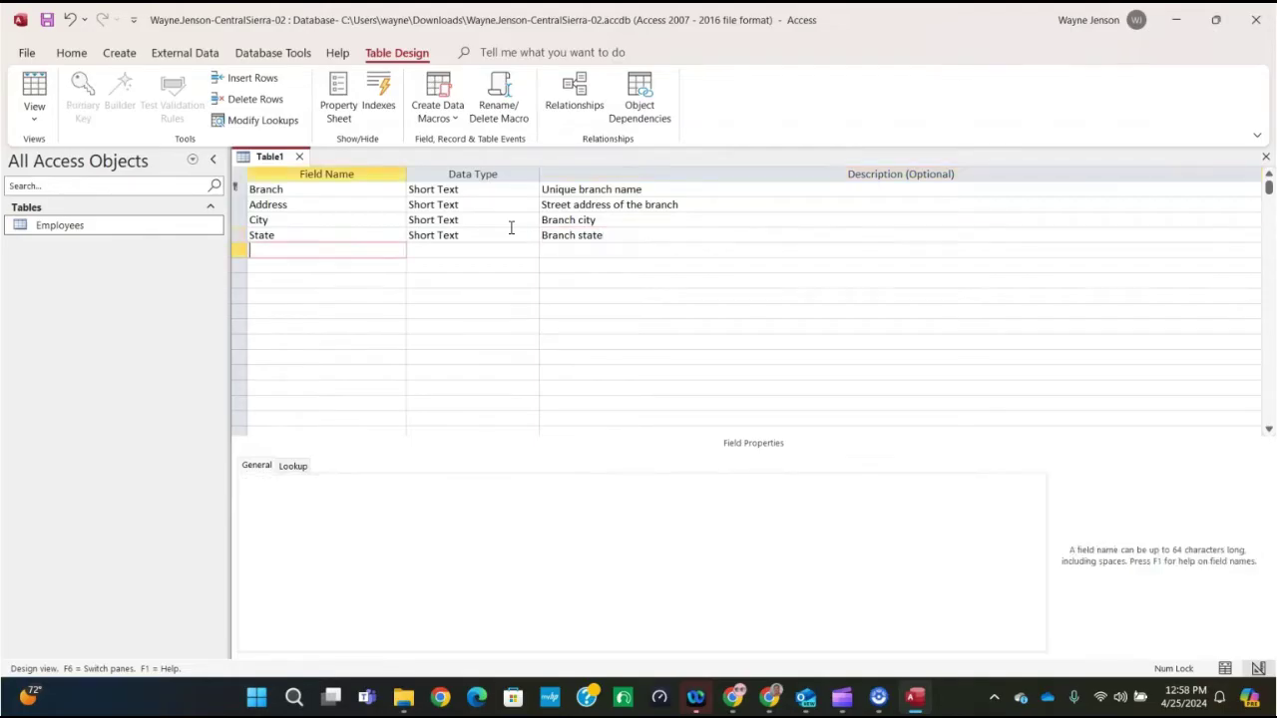
- Add a Short Text ZIP field described 'Branch ZIP Code'
text(ZIP)
key(Tab)
key(Tab)
text(B)
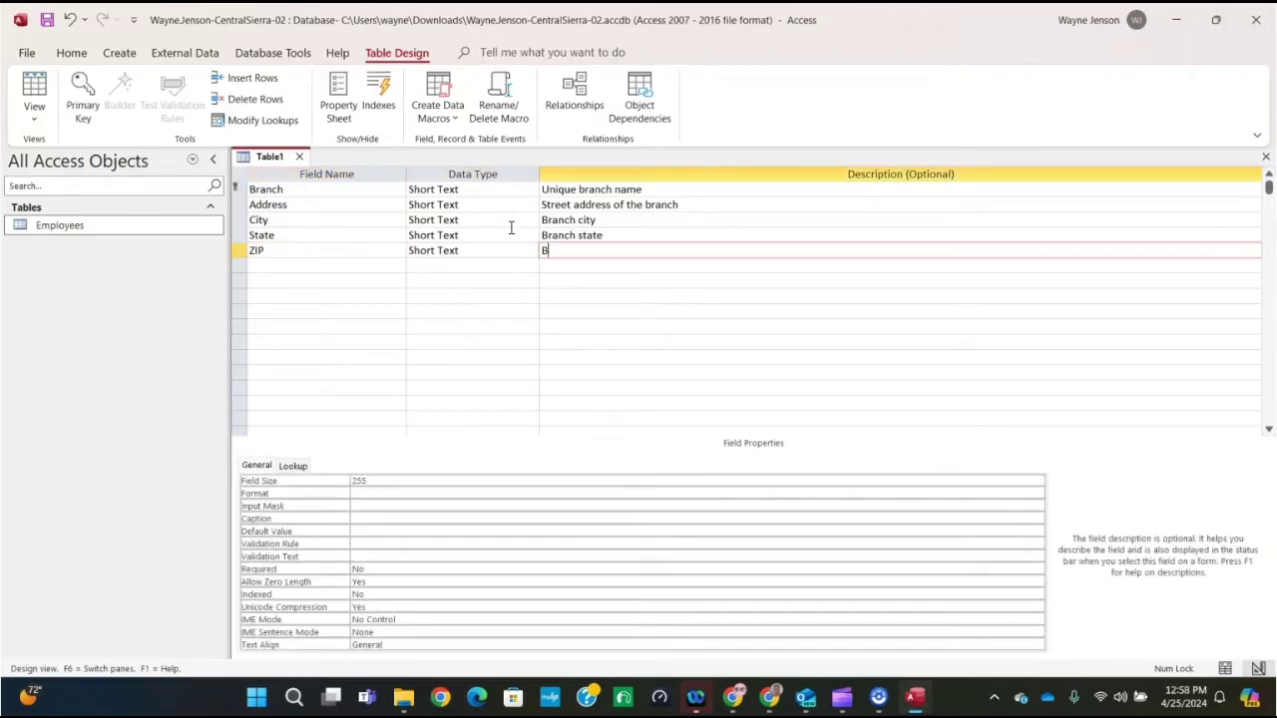
text(ranch ZIP code)
key(BackSpace)
key(BackSpace)
key(BackSpace)
key(BackSpace)
text(Code)
click(319, 266)
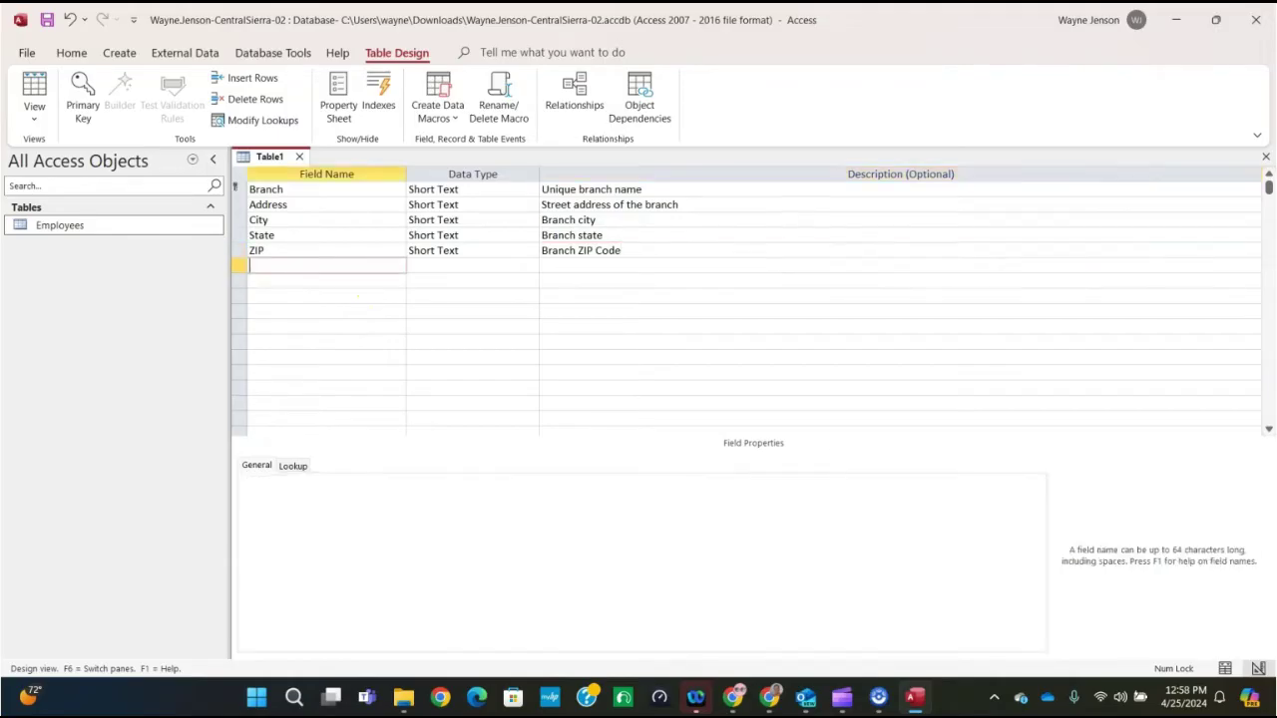
- Add a Short Text Phone field described 'Branch main phone number'
text(Phone)
key(Tab)
key(Tab)
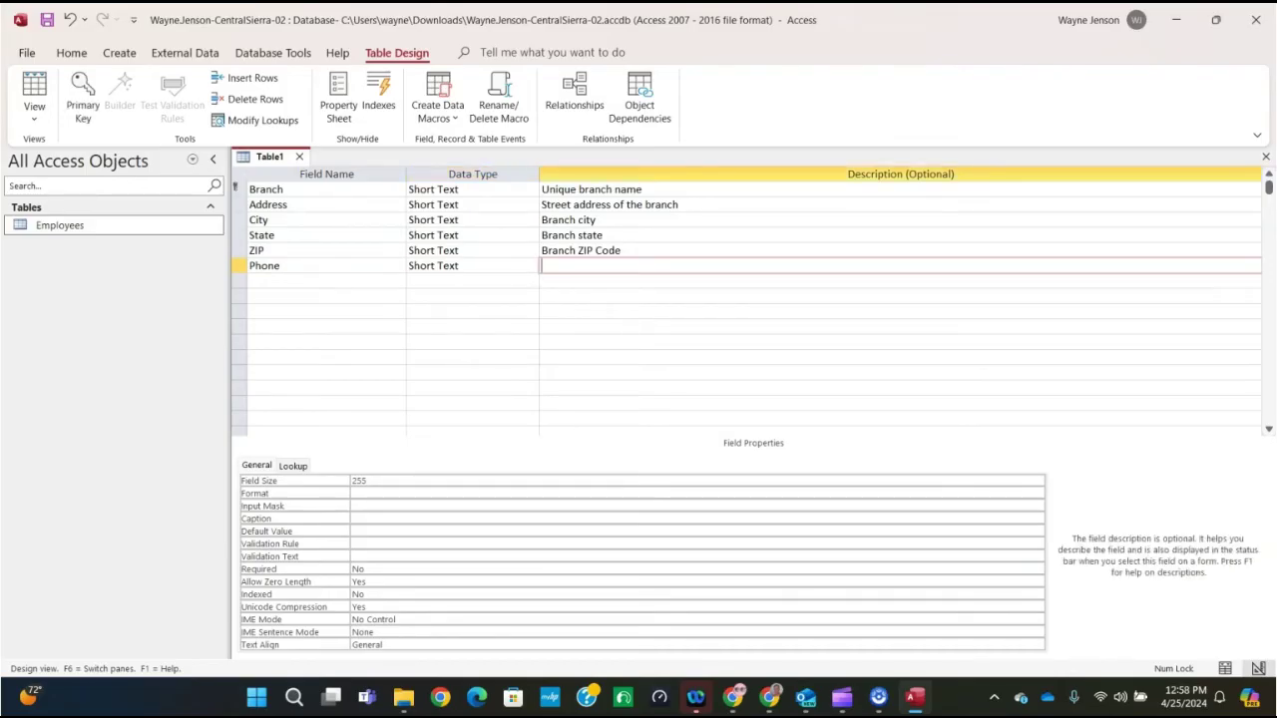
text(Branch main phone number)
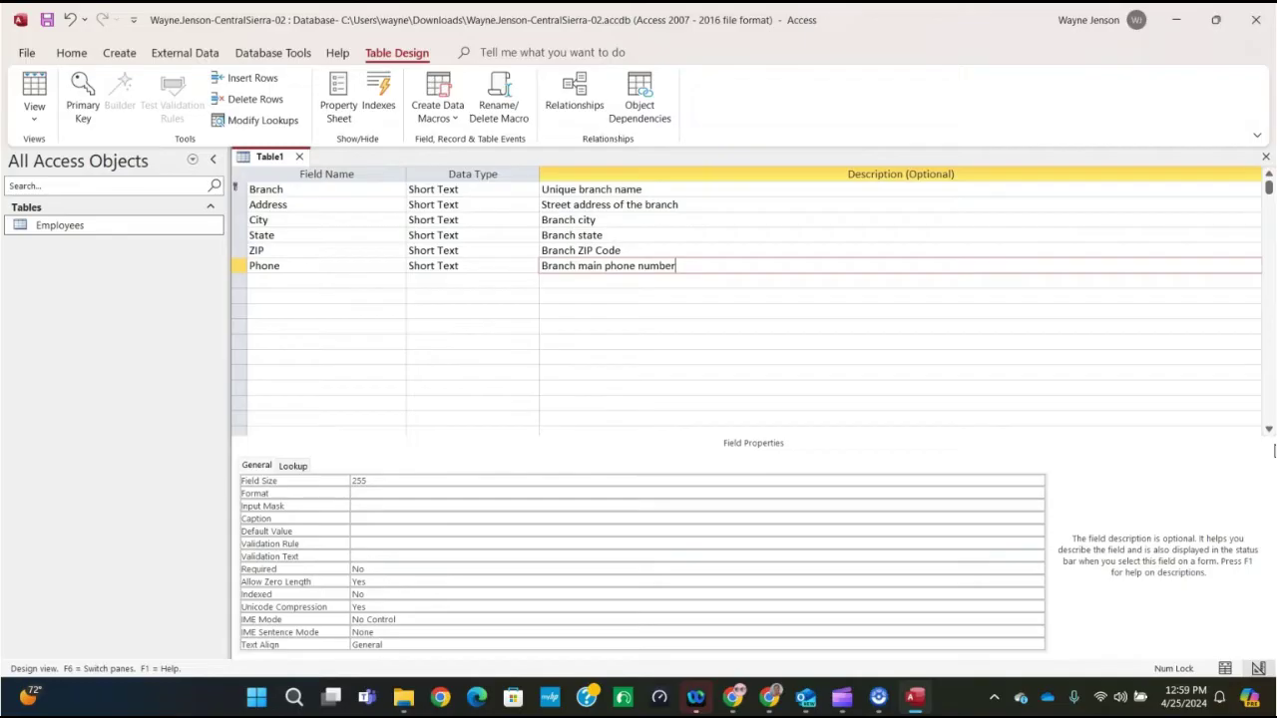
key(Return)
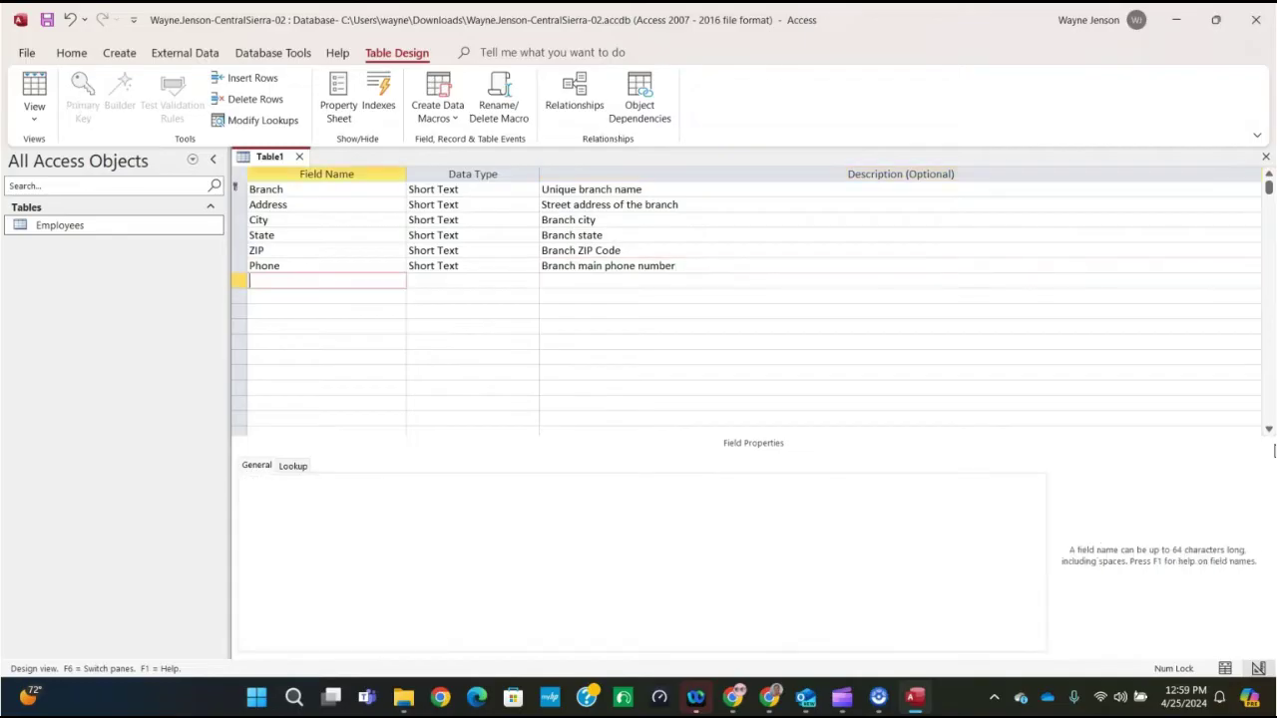
- Add a Date/Time DateOpened field described 'Date the branch first opened'
text(DateOpended)
key(BackSpace)
key(BackSpace)
key(BackSpace)
text(ed)
key(Tab)
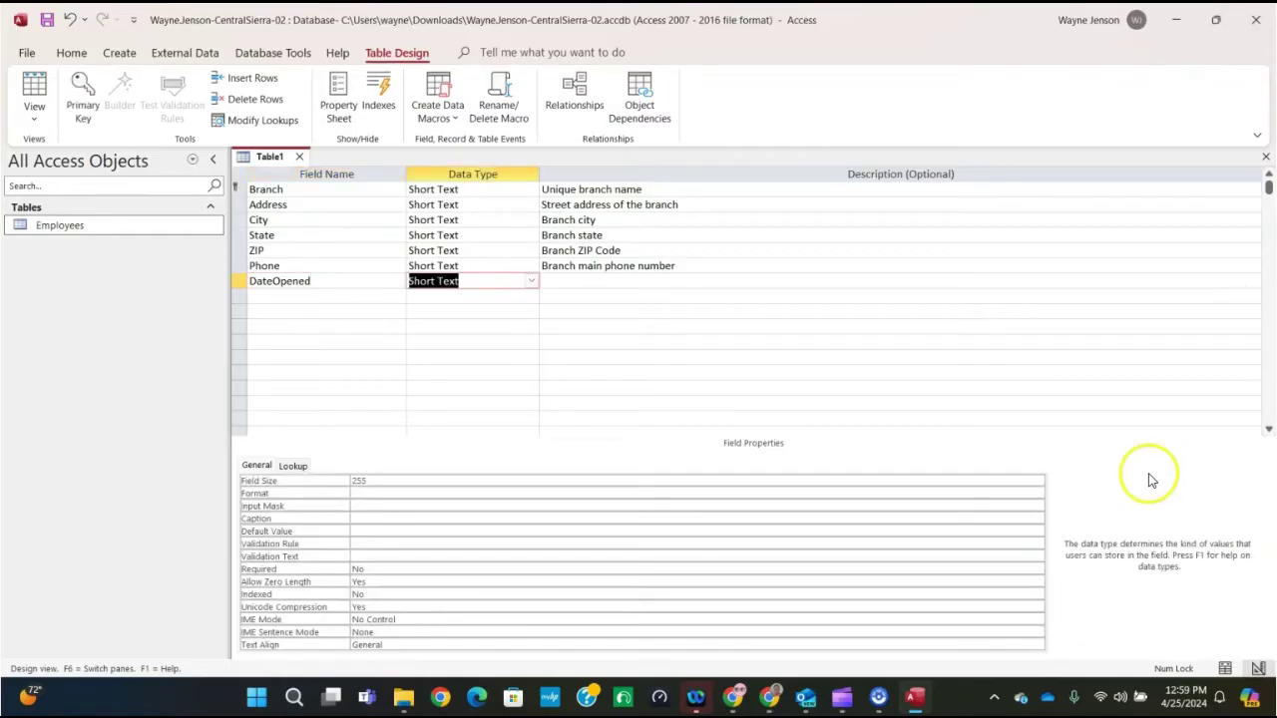
click(532, 281)
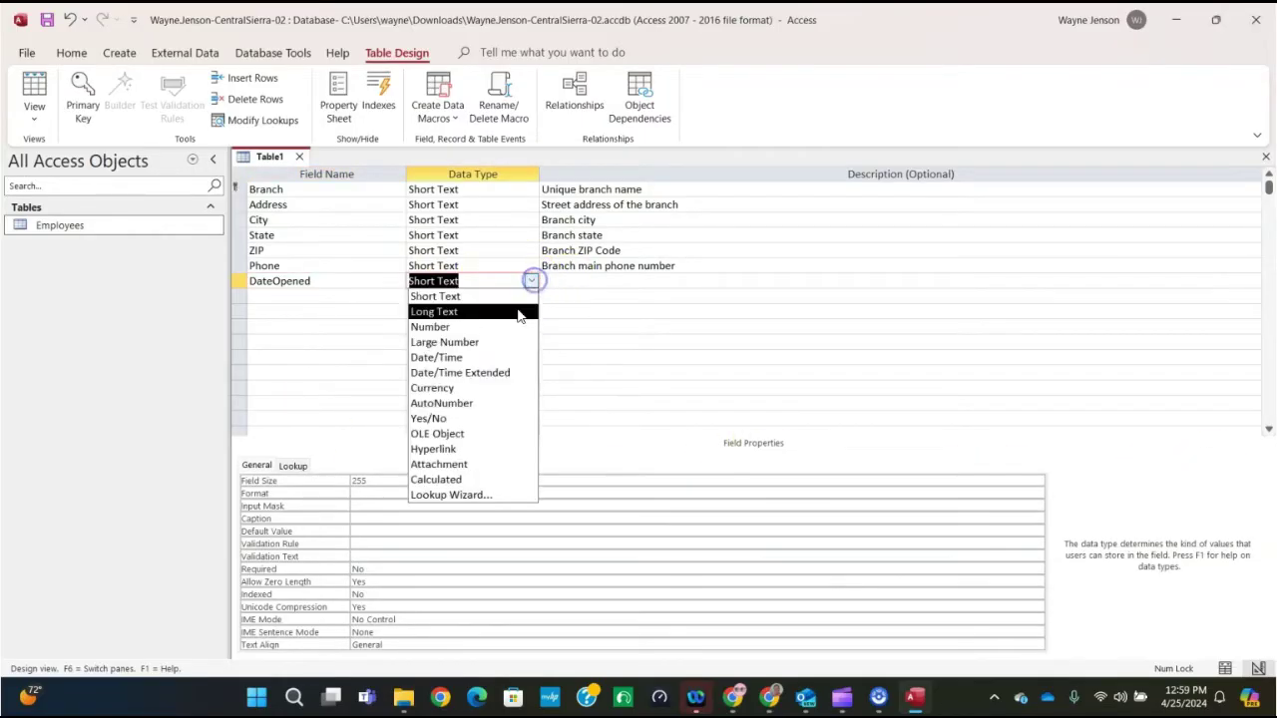
click(518, 356)
key(Tab)
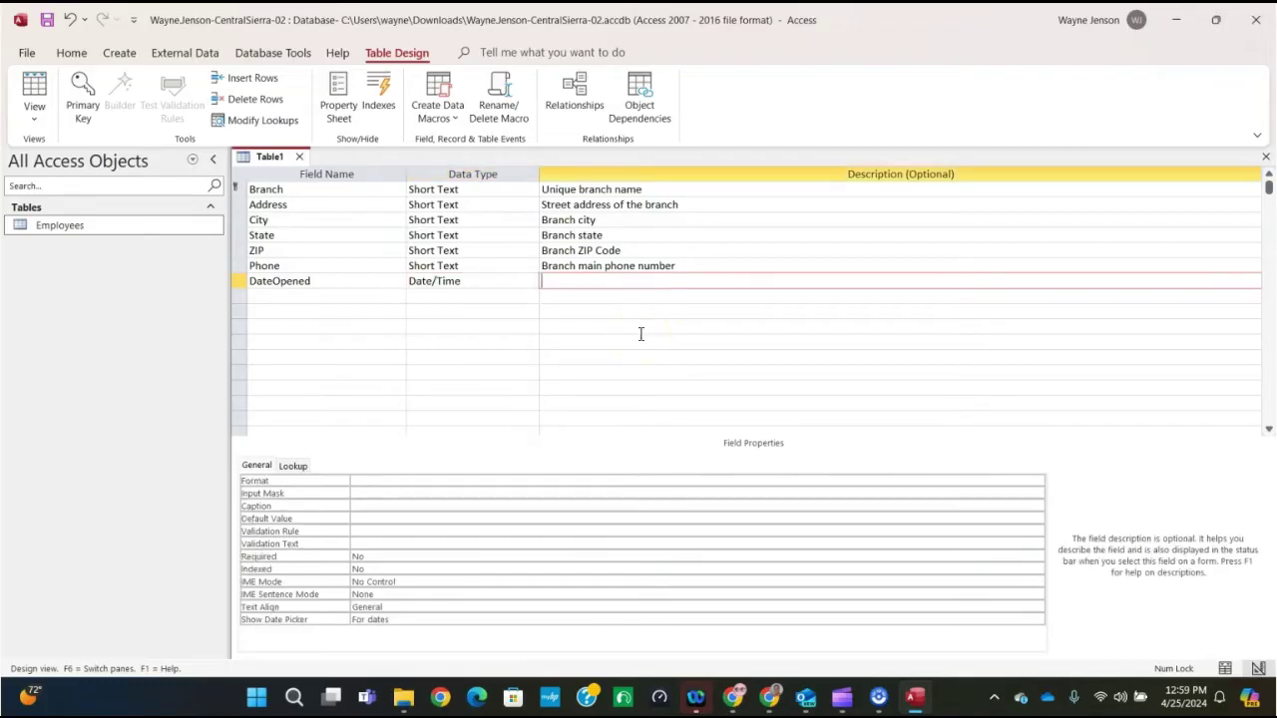
text(Date the branch)
scroll(640, 333, down, 1)
text(first opened)
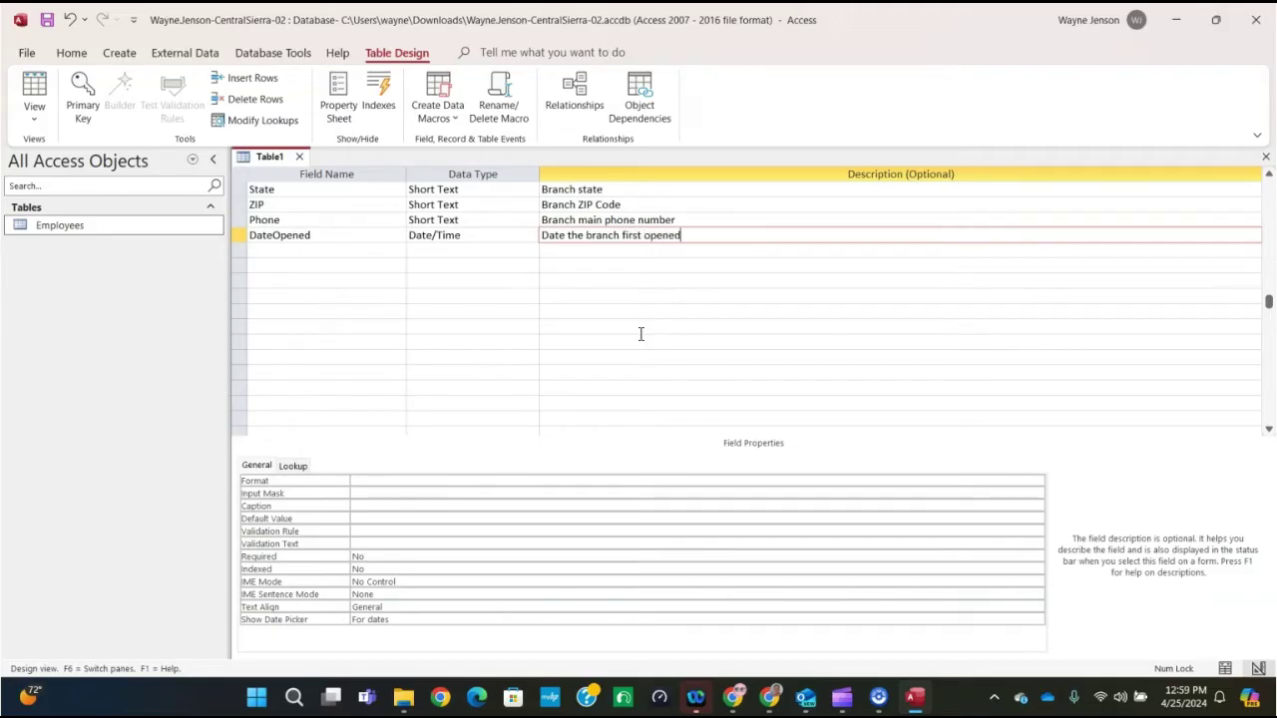
mouse_move(913, 696)
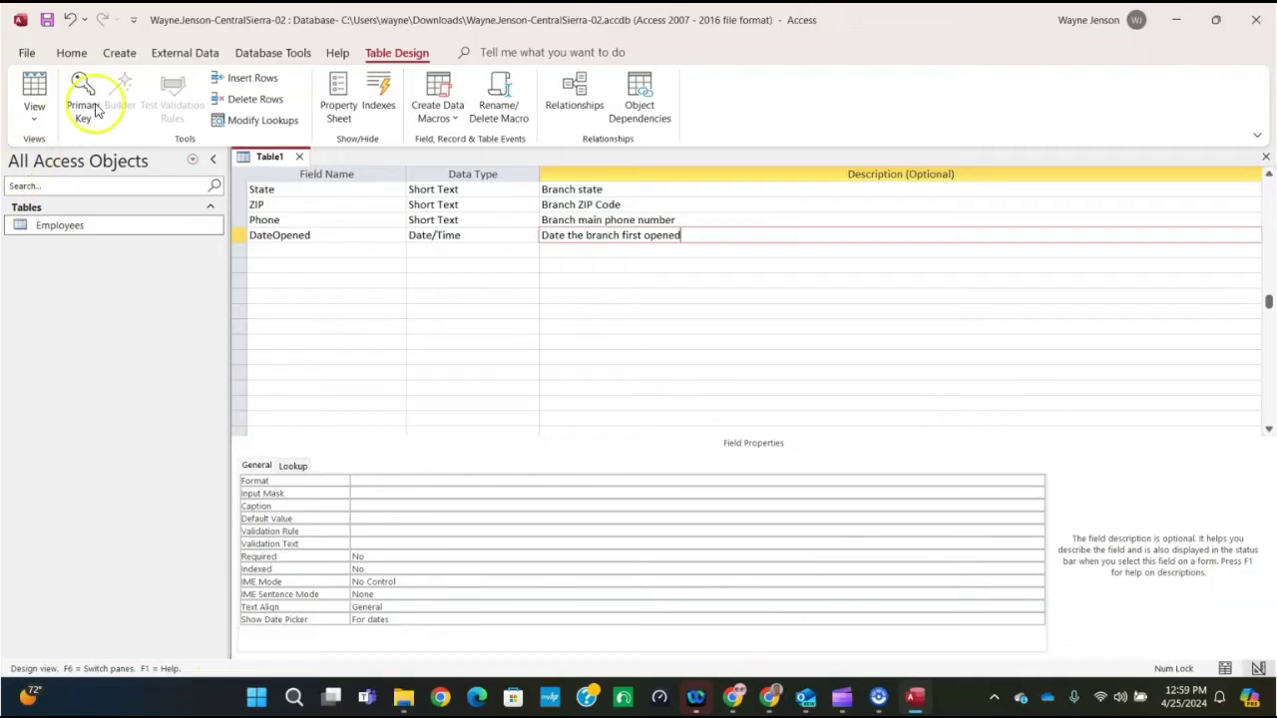
right_click(265, 158)
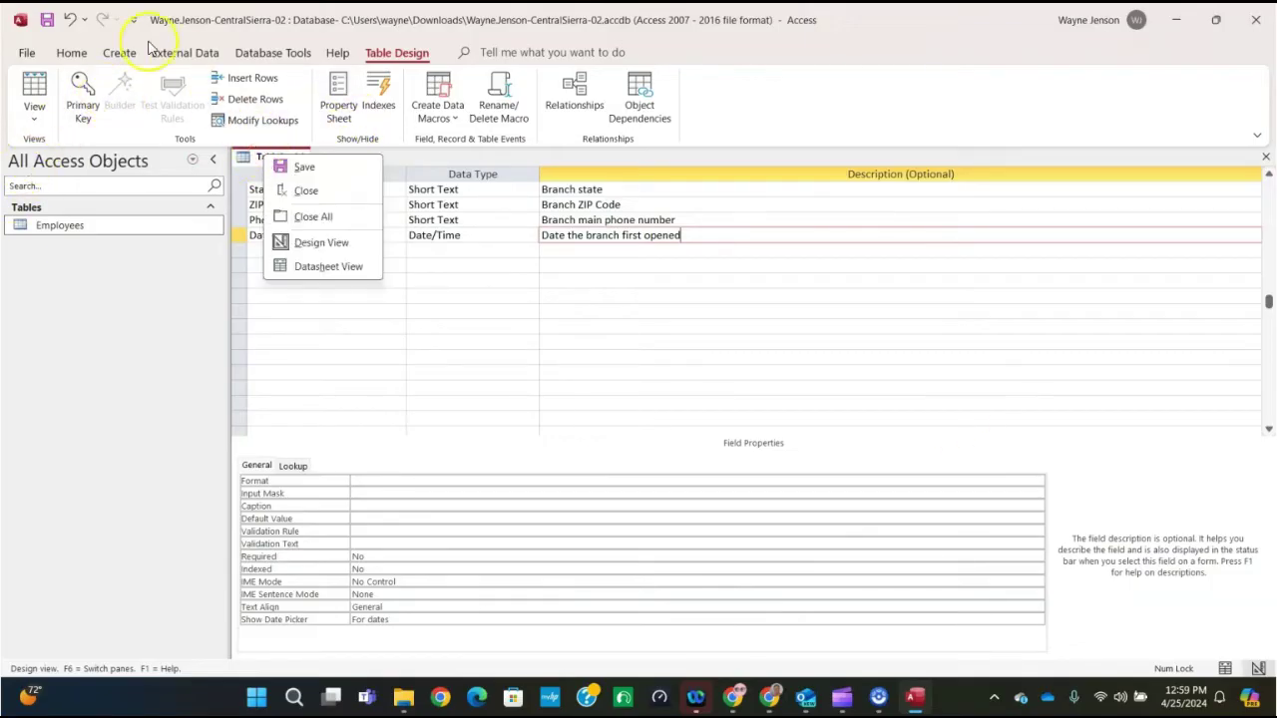
- Save the new table under the name 'Branches'
click(47, 19)
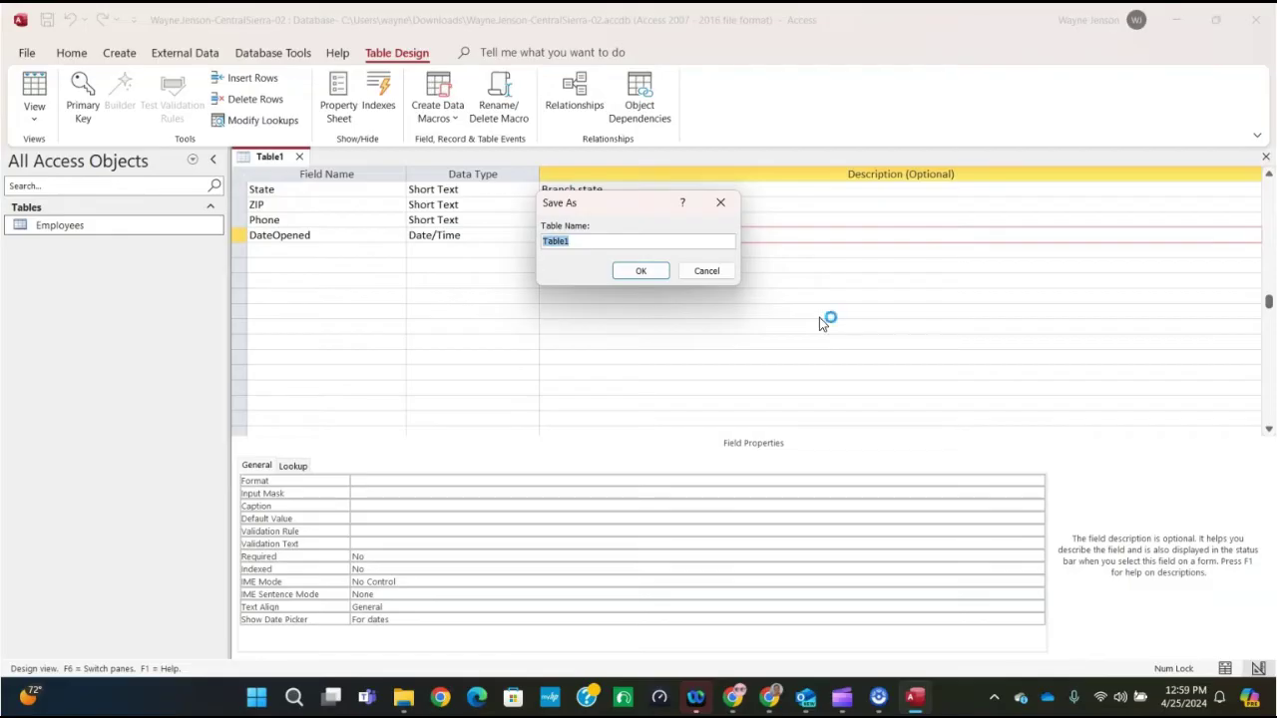
text(Branch)
click(646, 271)
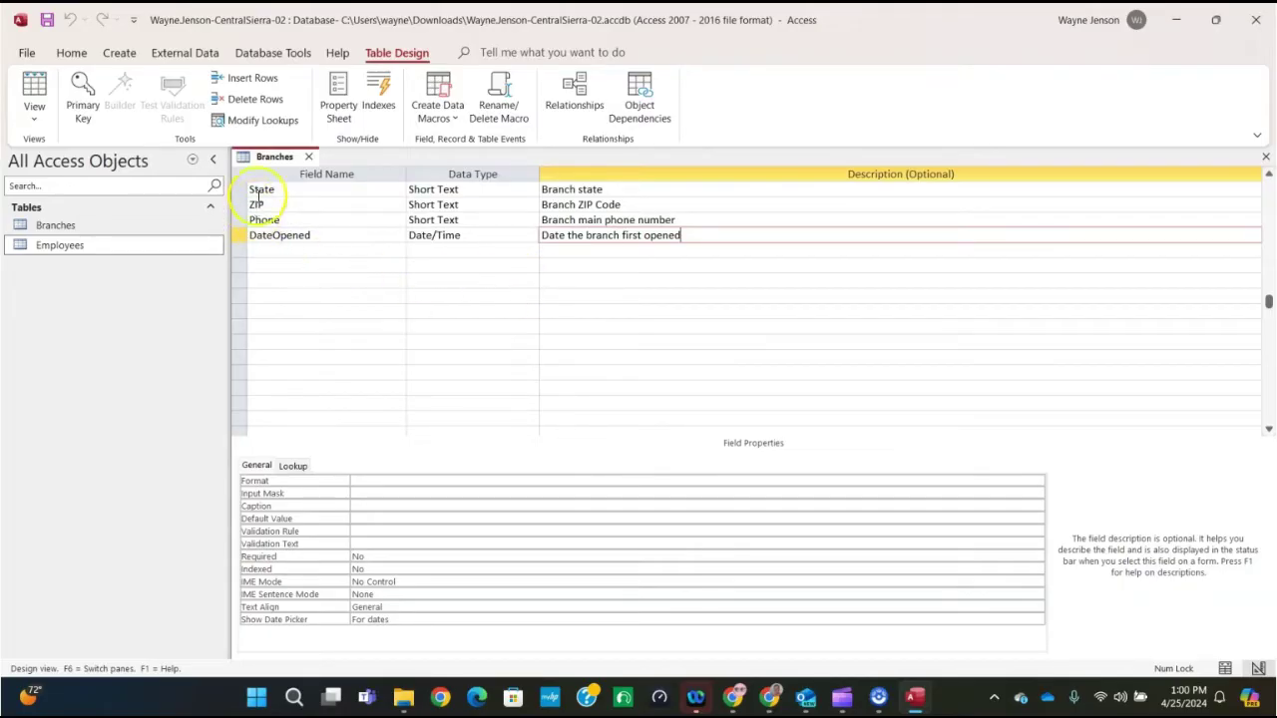
scroll(300, 230, up, 1)
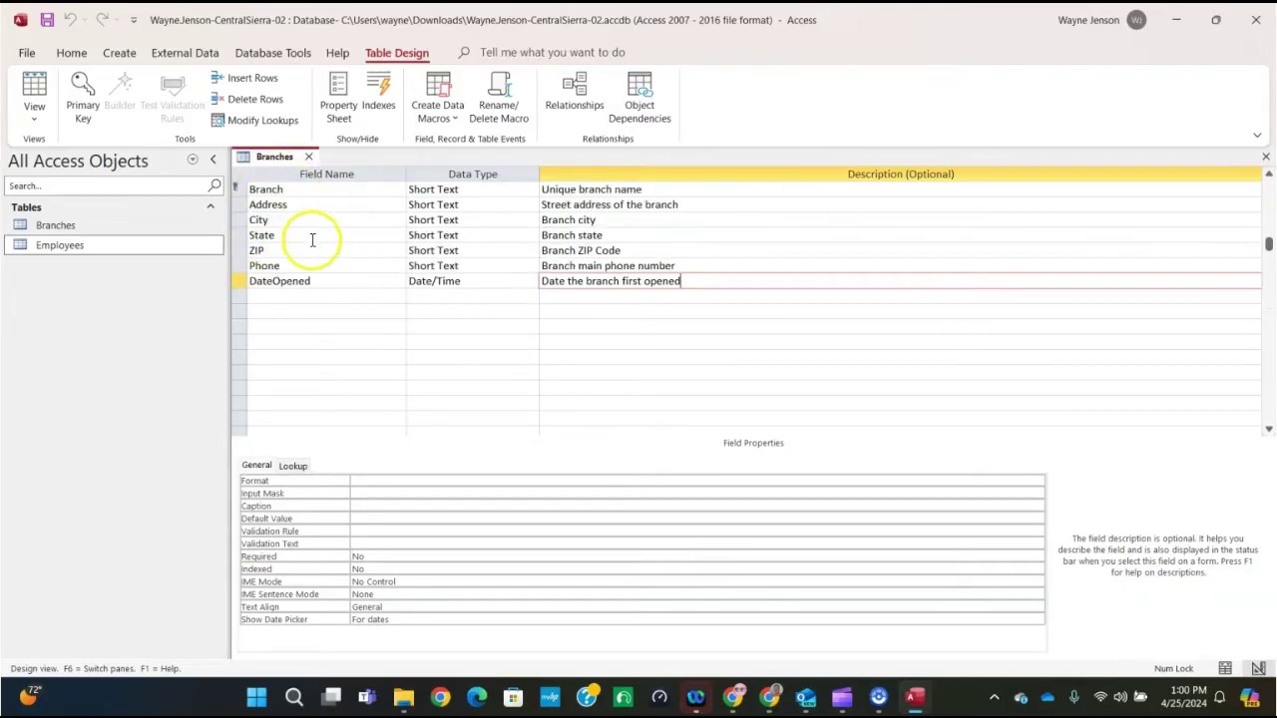
- Select the Branch field's Field Size value to change it from 255 to 30
click(240, 188)
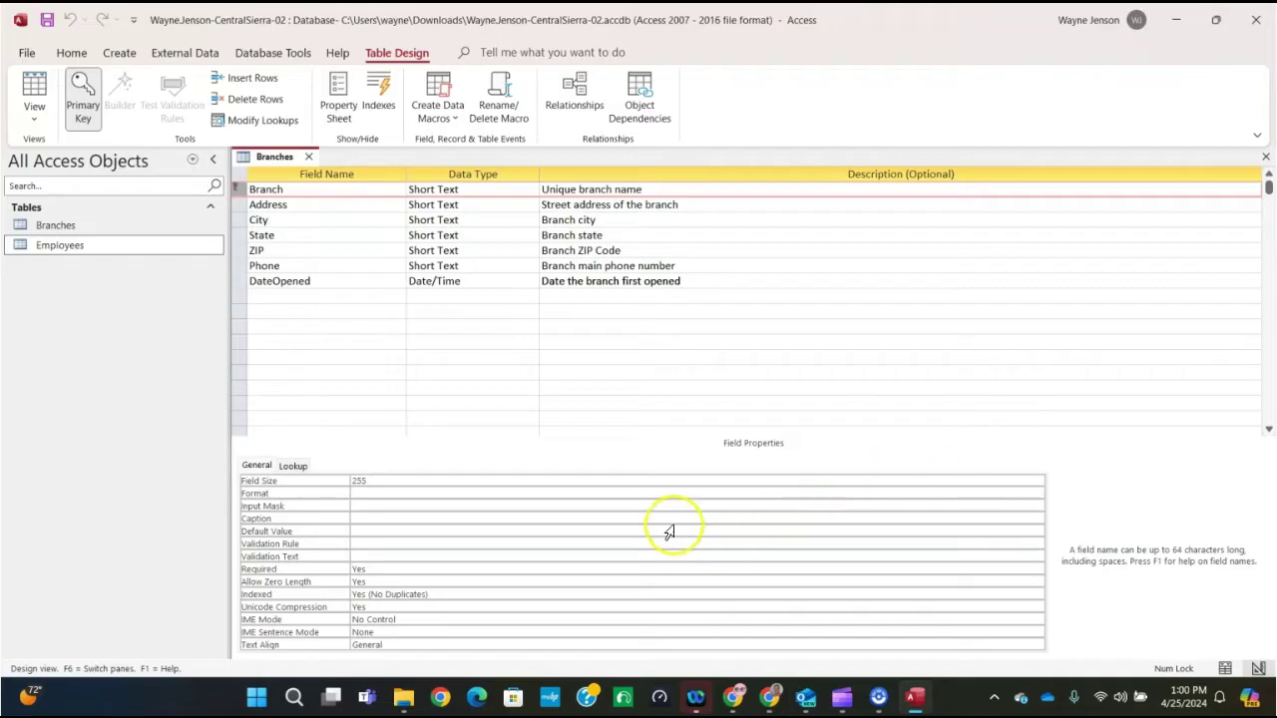
click(349, 477)
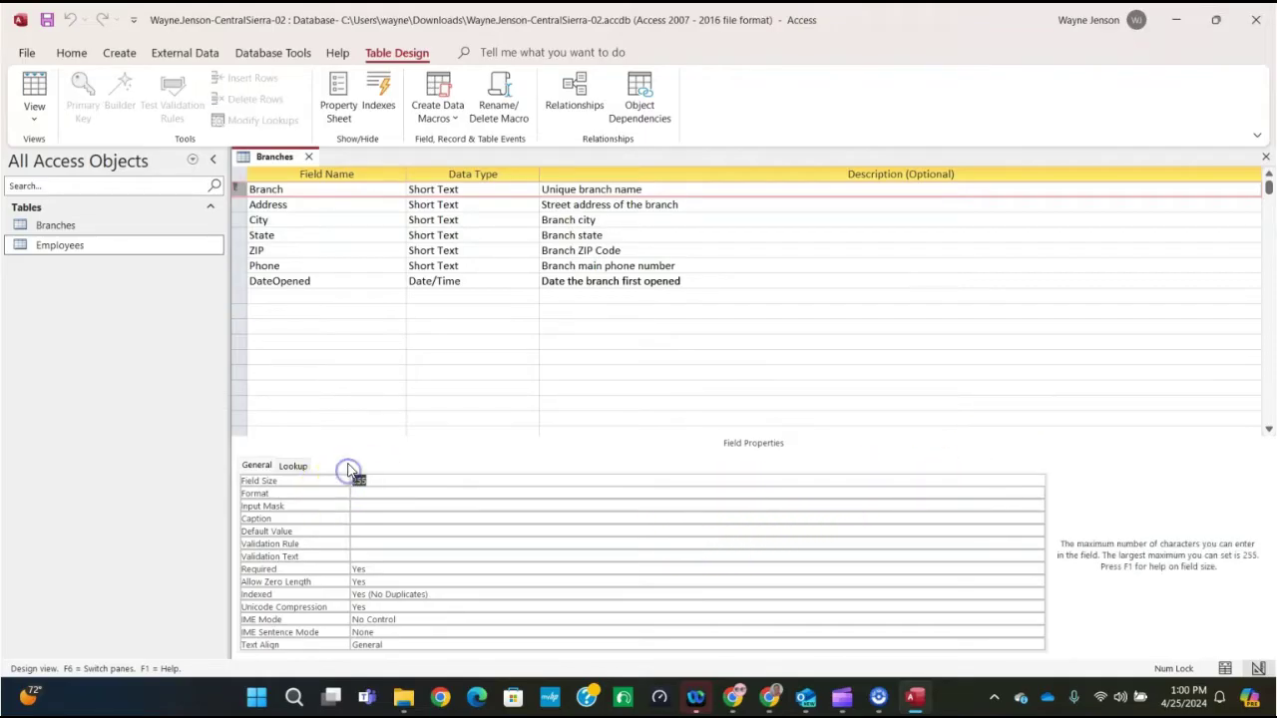
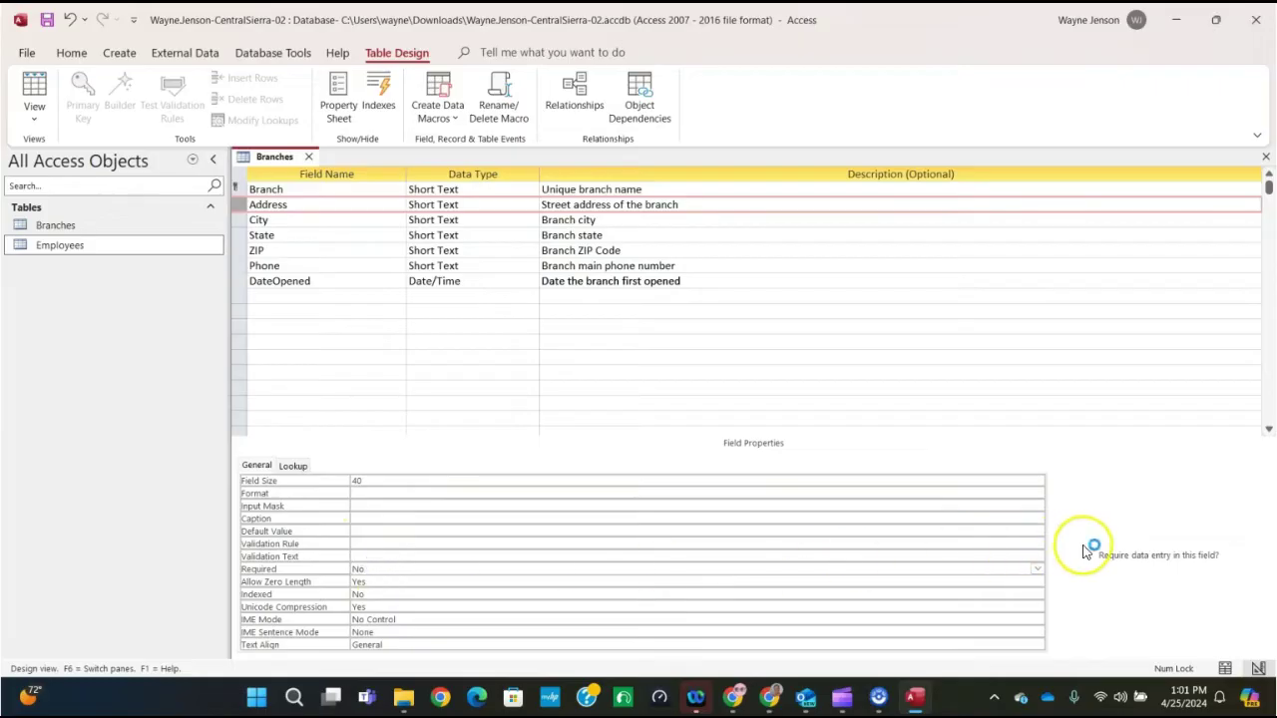
- Set the Address field's Required property to Yes
click(1038, 569)
click(1011, 579)
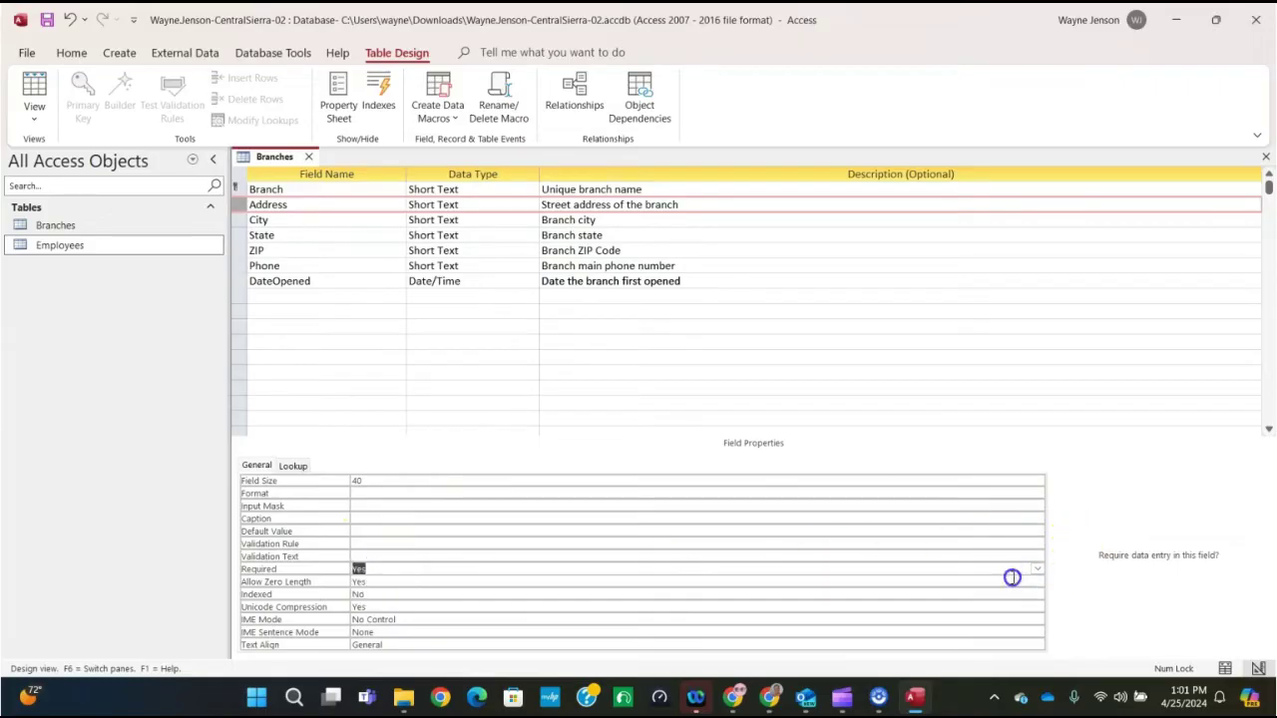
click(999, 411)
key(Down)
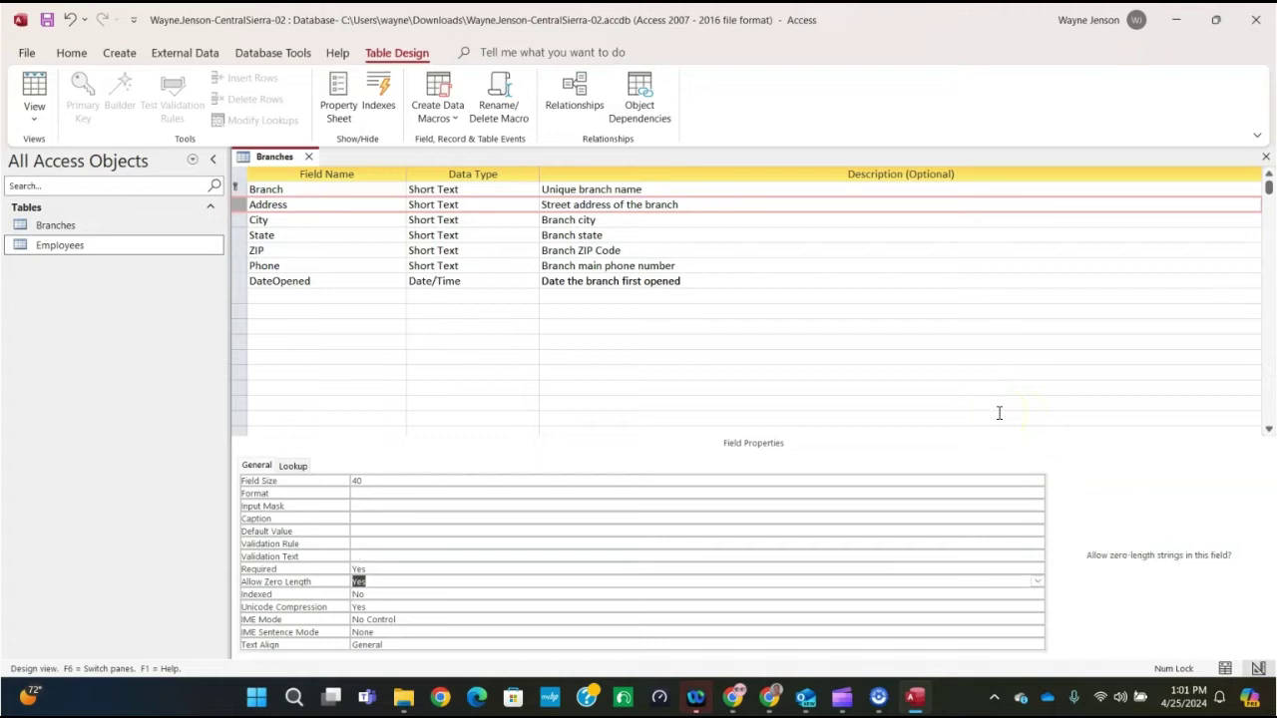
key(Up)
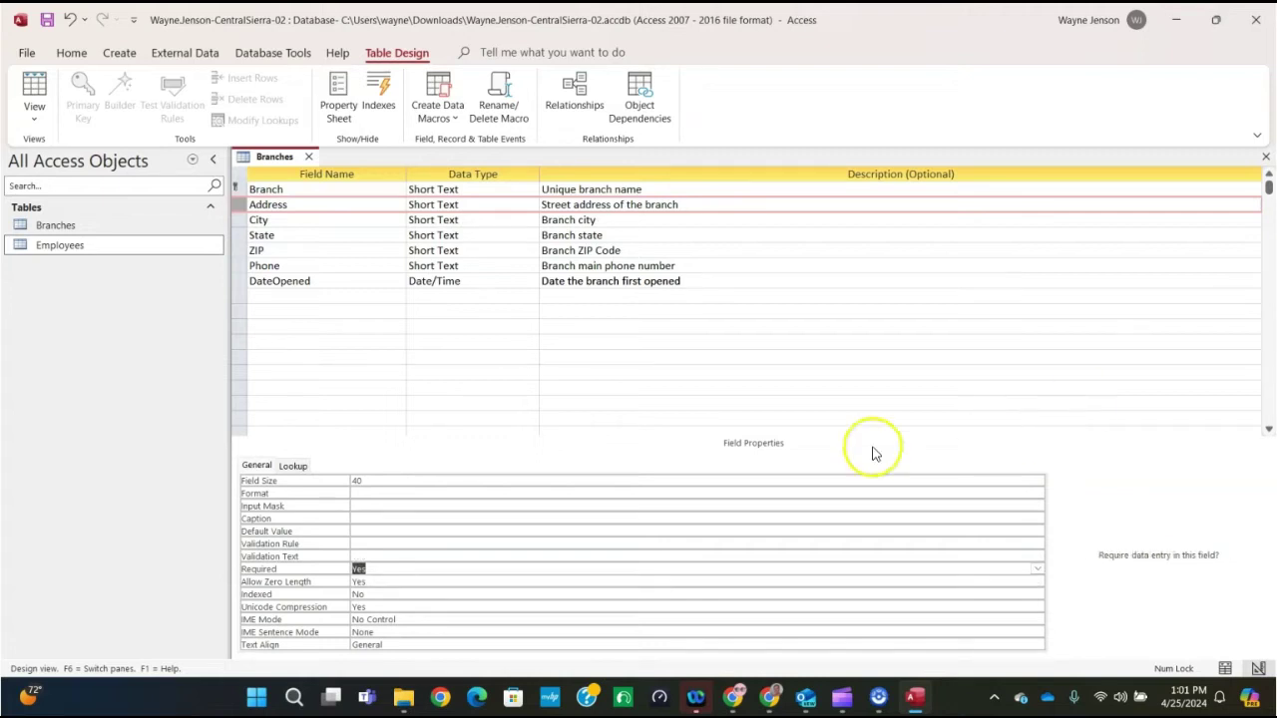
- Give the City field a field size of 20 and make it required
click(239, 219)
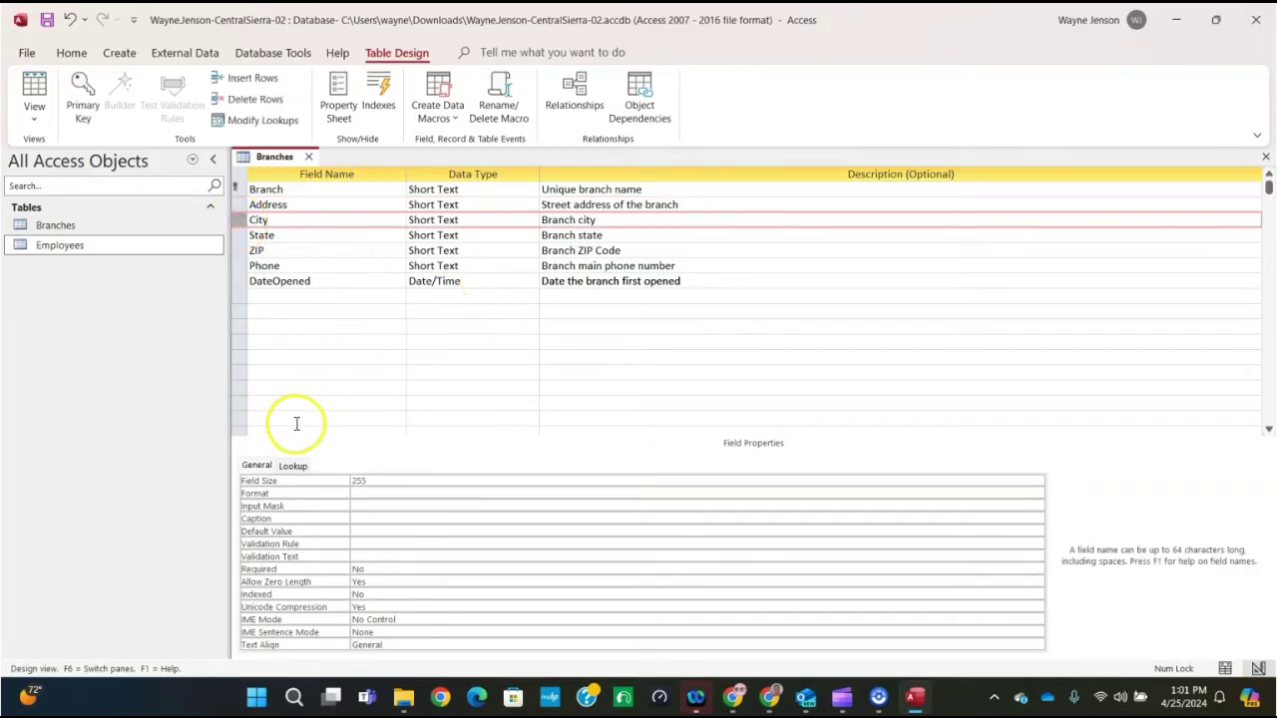
click(345, 481)
text(20)
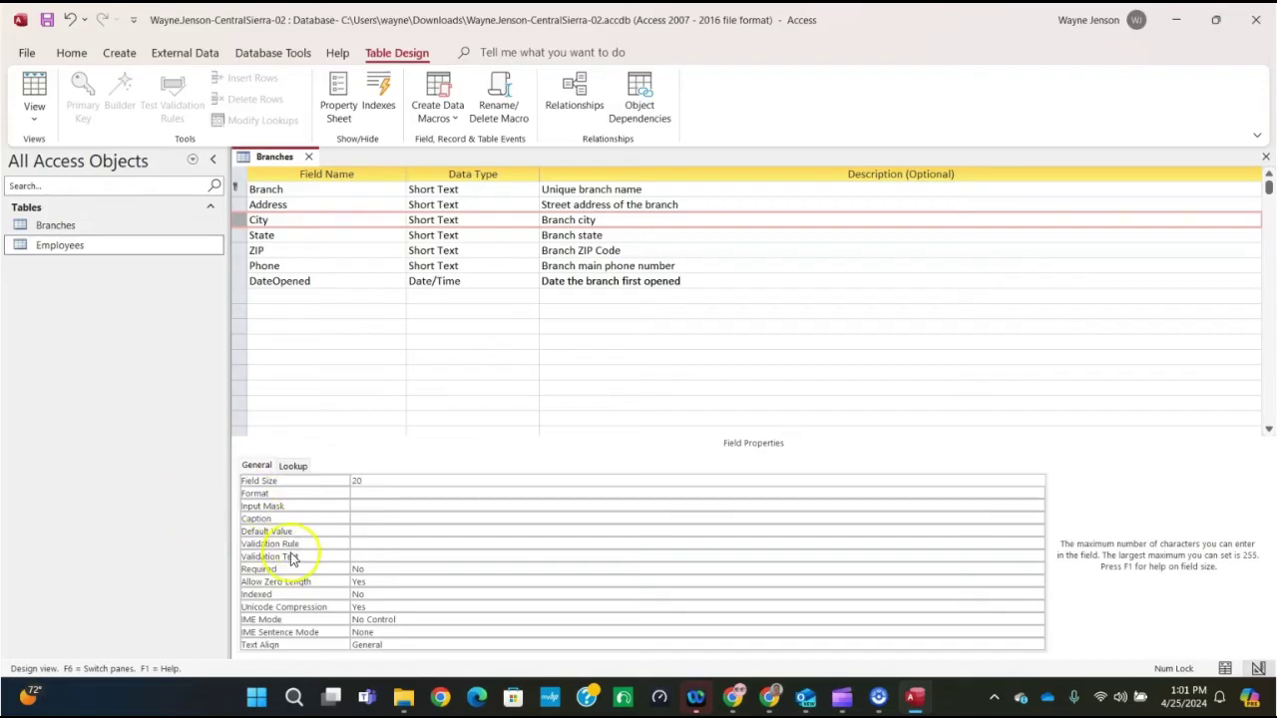
click(399, 570)
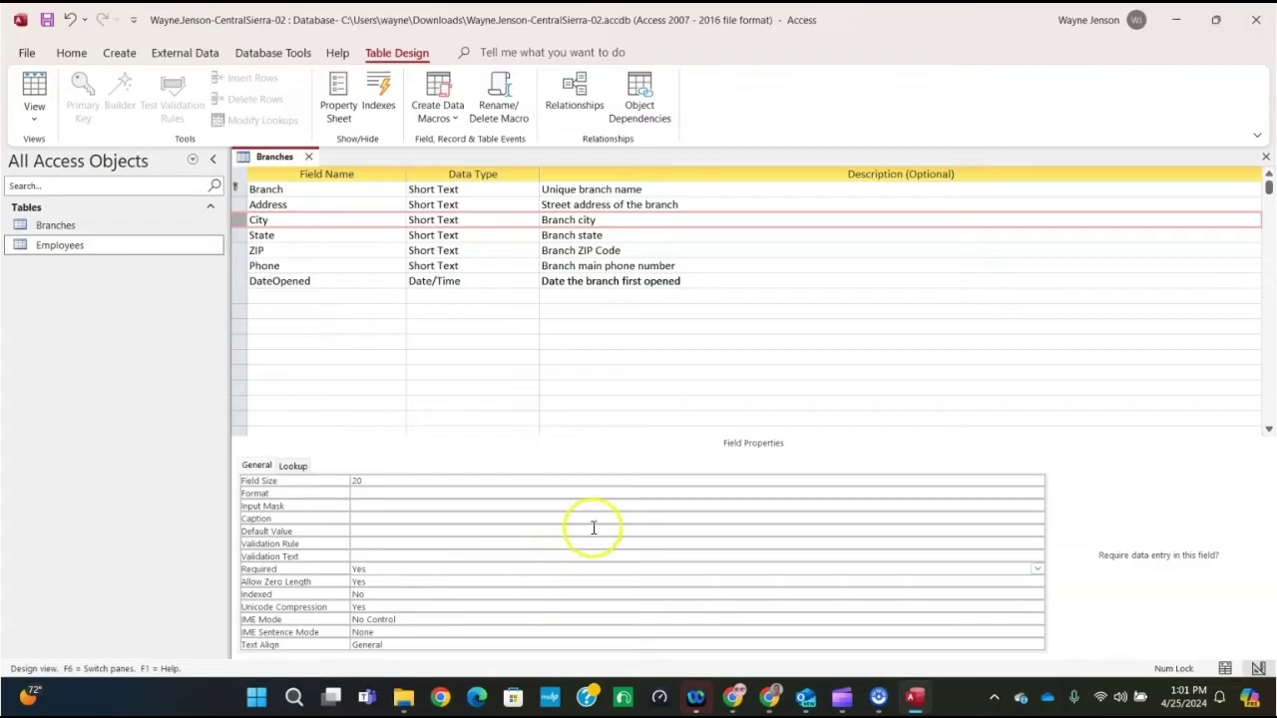
key(Down)
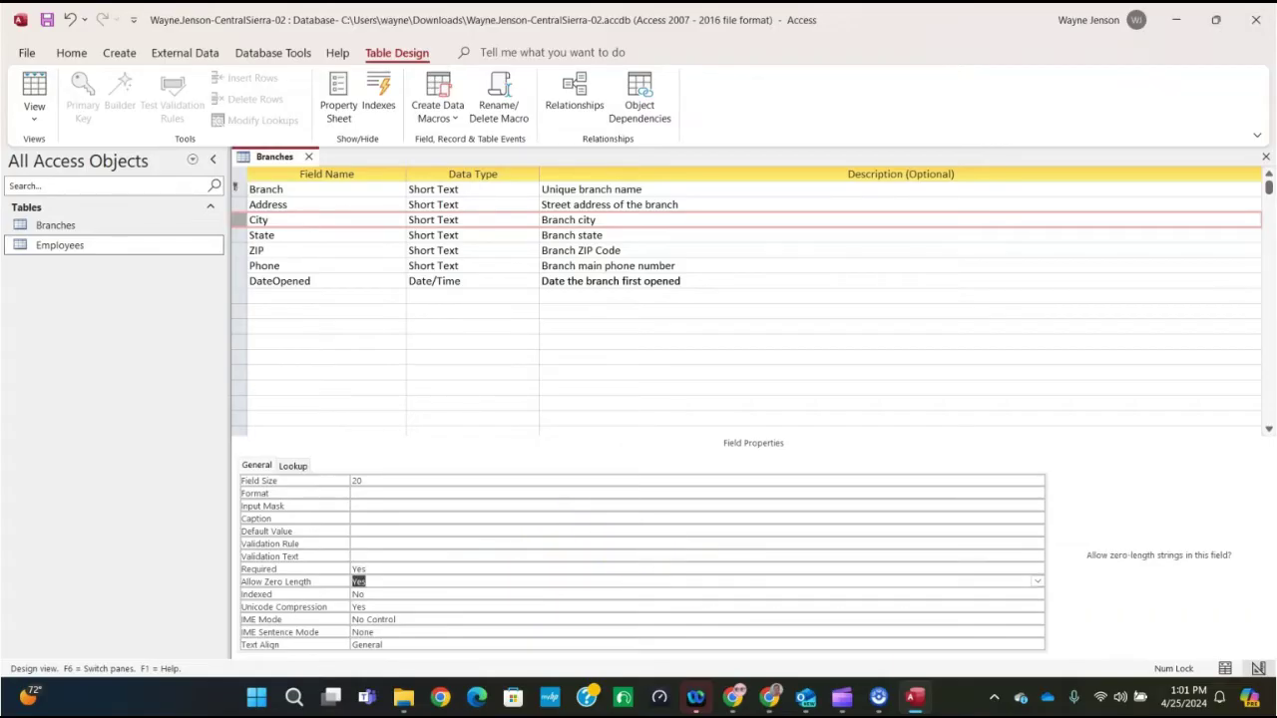
- Set the State field to size 2, default value CA, and Required Yes
click(236, 237)
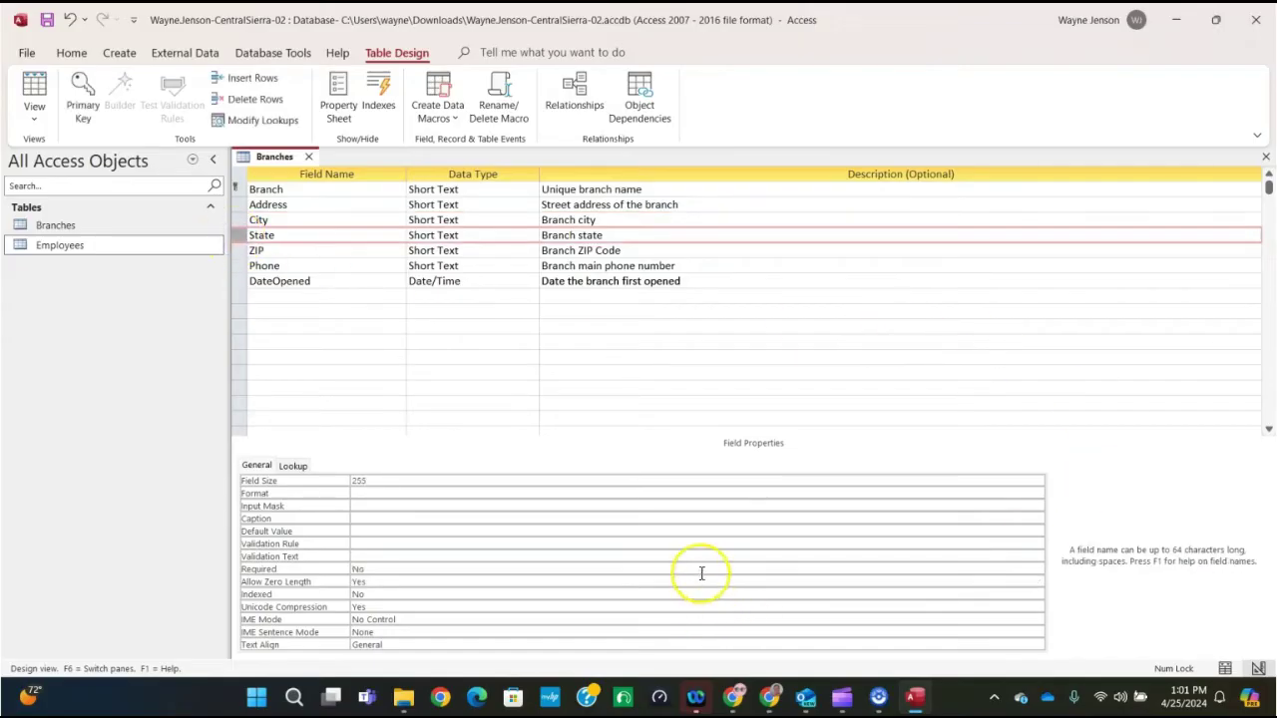
double_click(408, 480)
text(2)
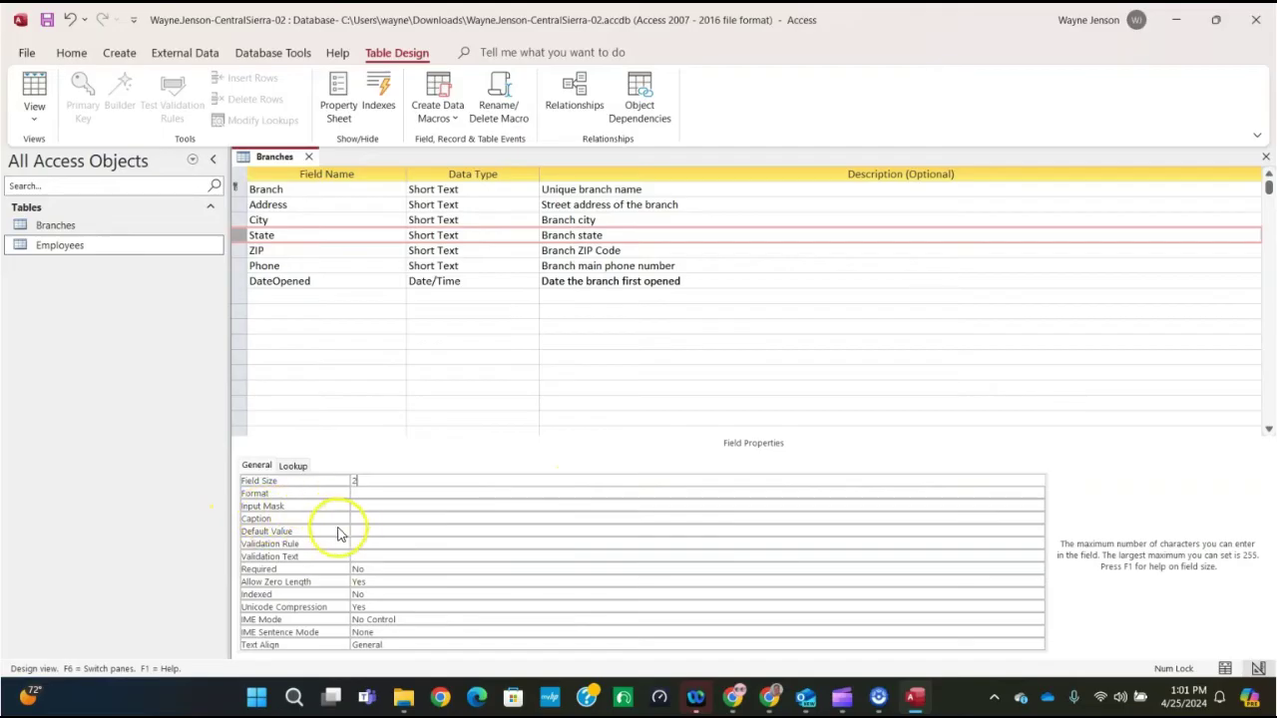
click(355, 531)
text(CA)
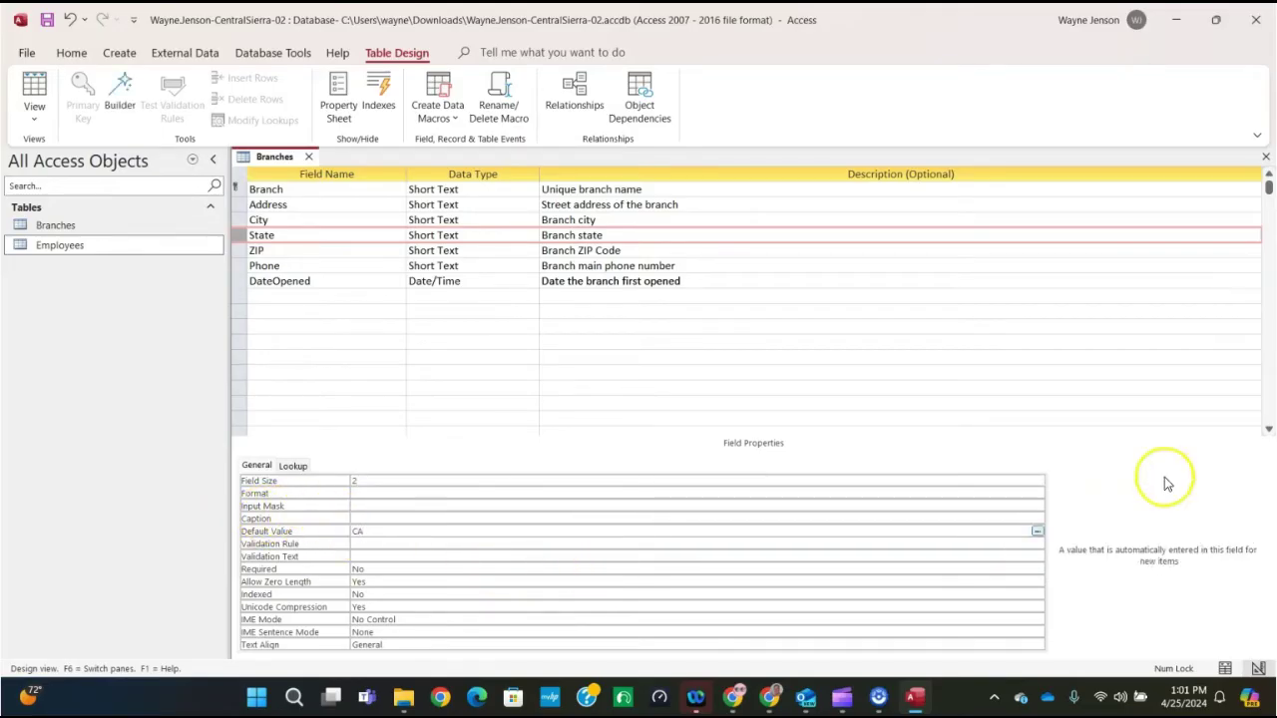
click(385, 569)
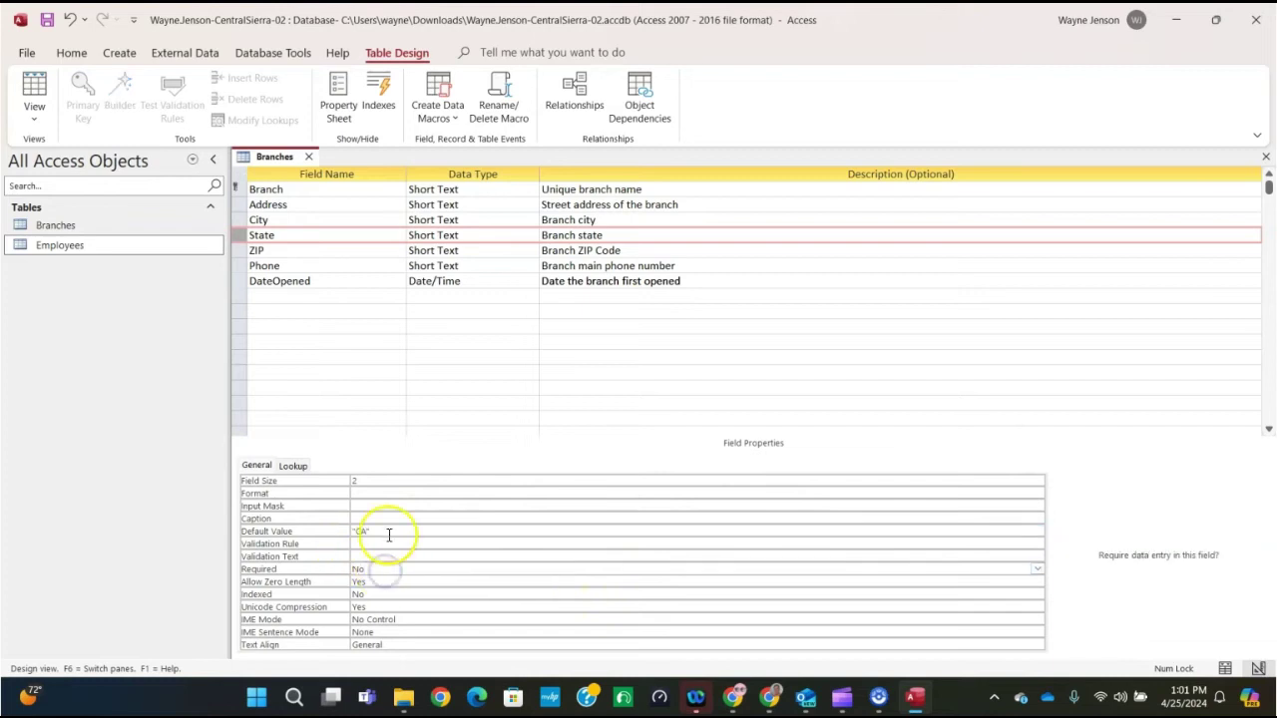
key(Down)
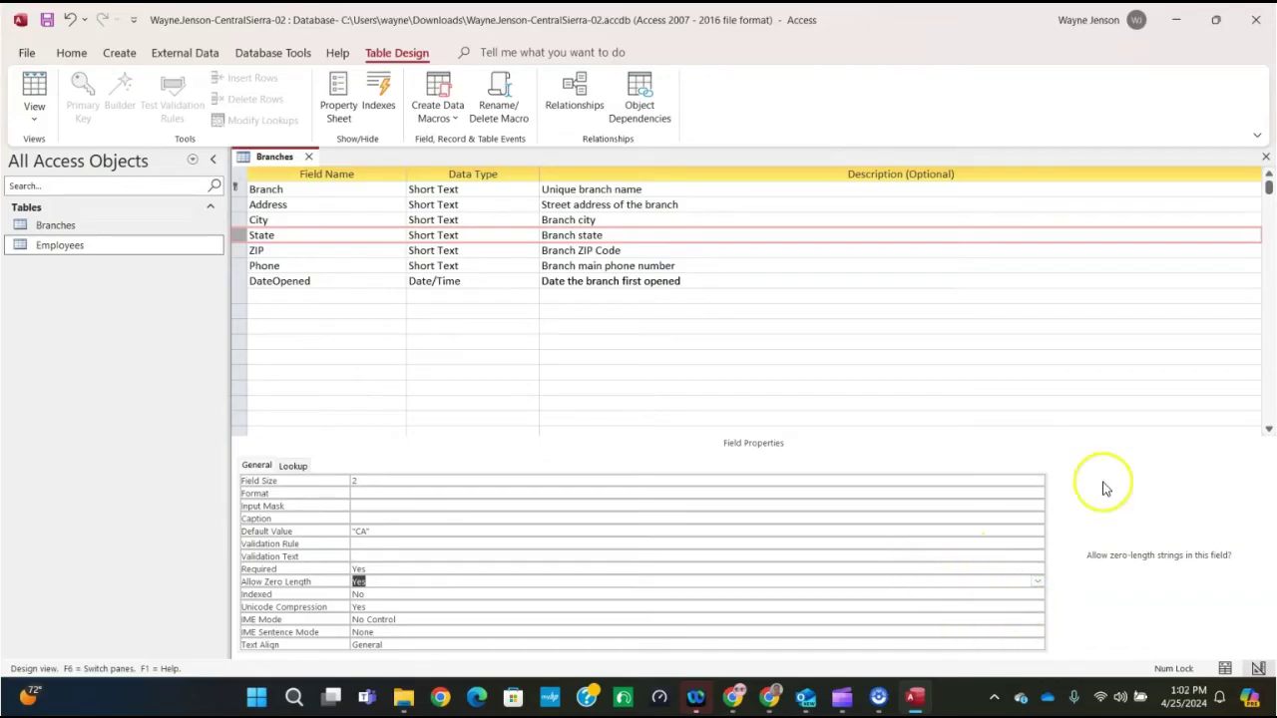
drag(229, 252, 230, 250)
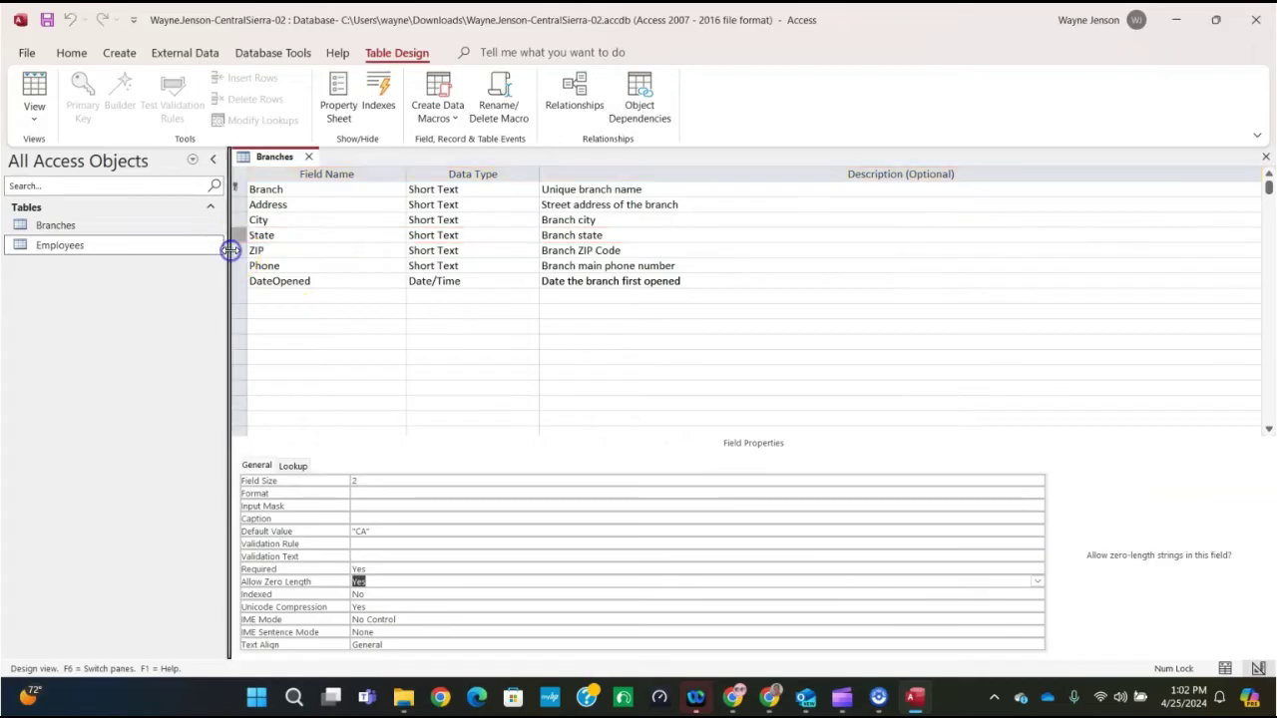
- Change the ZIP field size from 255 to 9 and make it required
click(241, 250)
click(405, 478)
key(BackSpace)
key(BackSpace)
key(BackSpace)
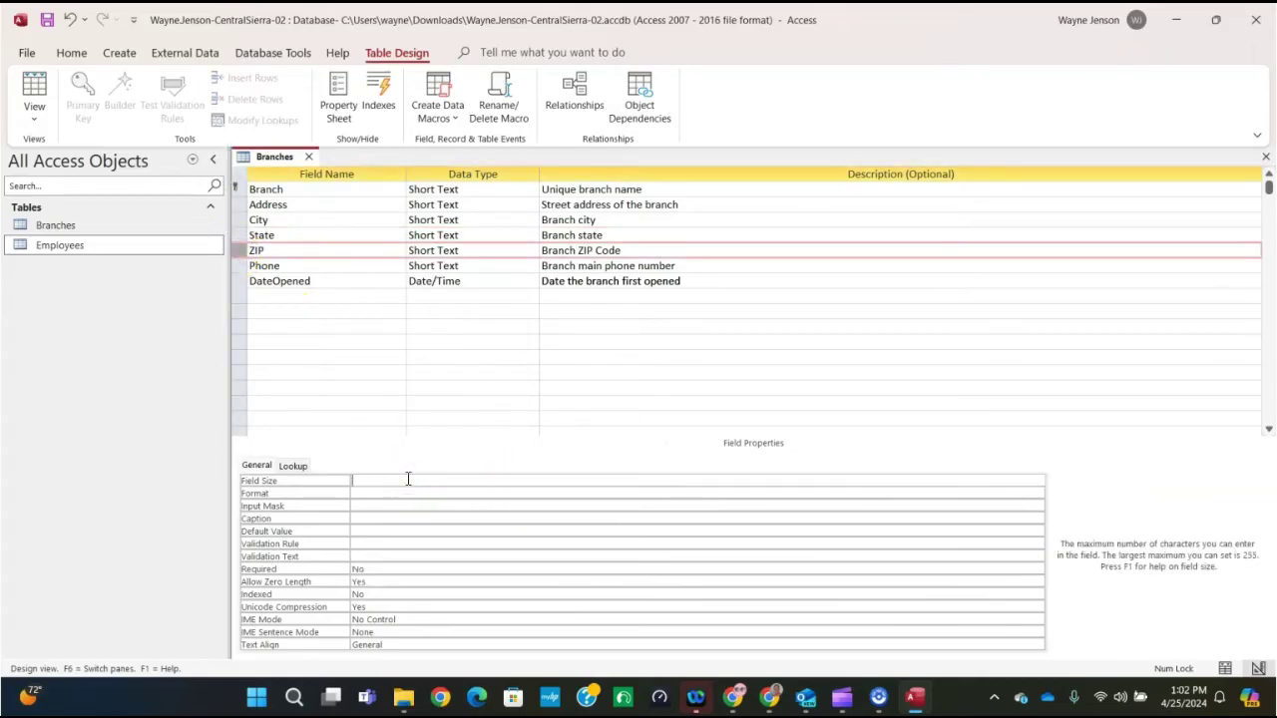
text(9)
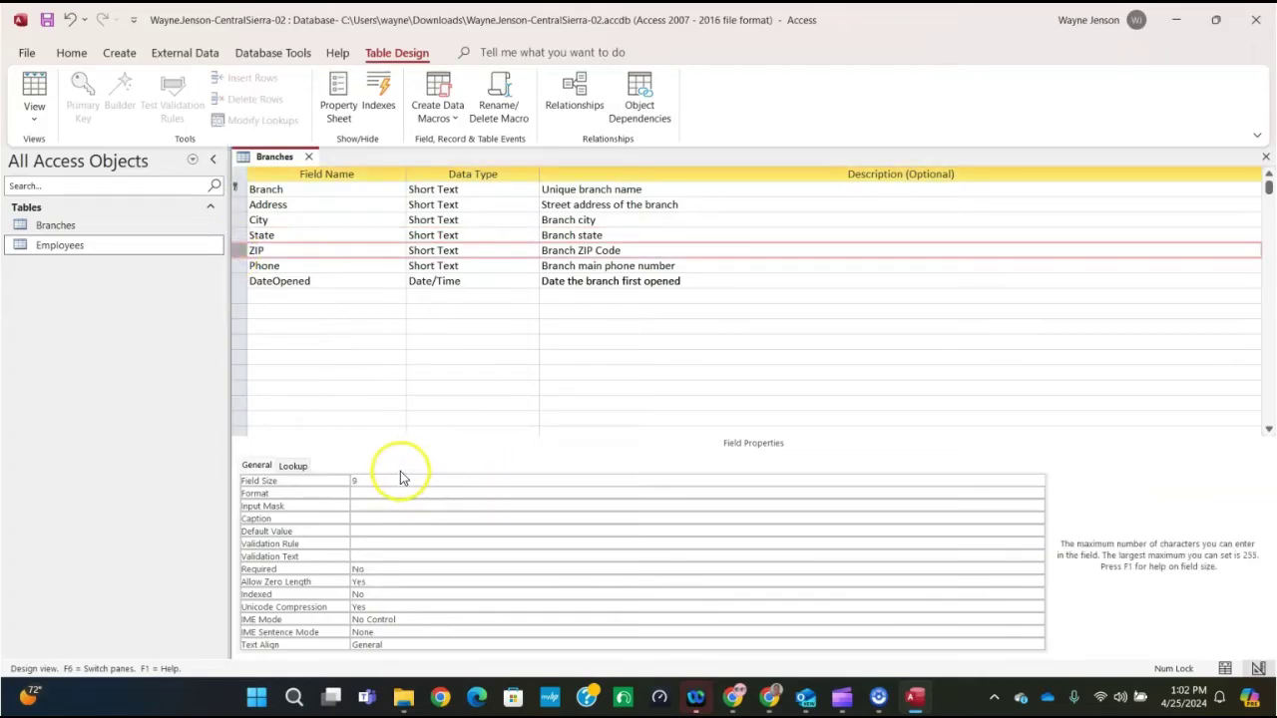
click(351, 597)
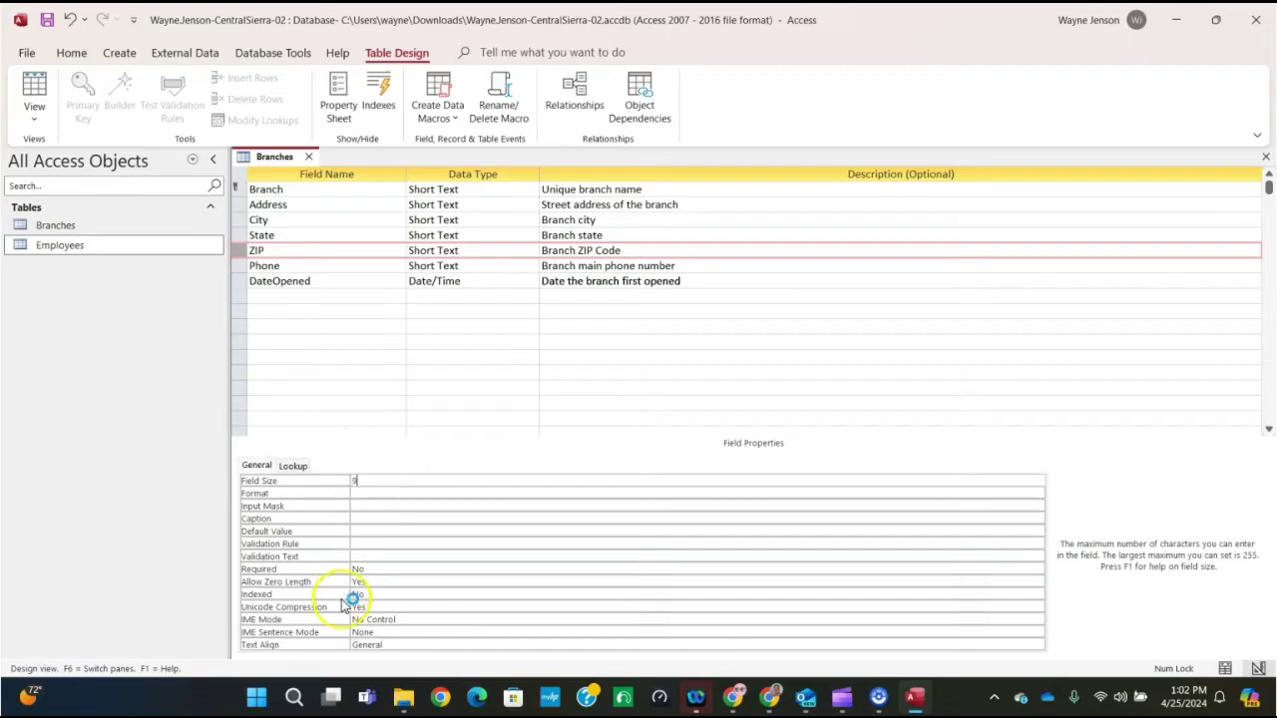
click(384, 566)
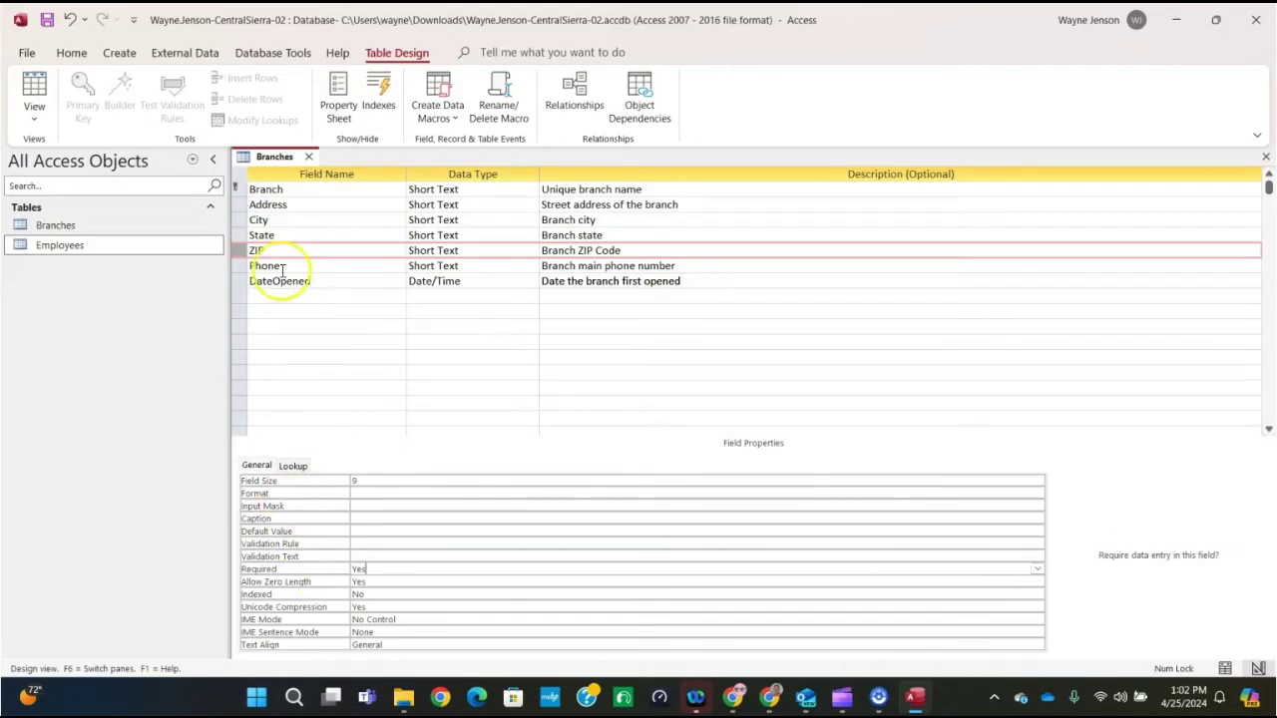
- Set the Phone field size to 10 and make it required
click(232, 266)
click(405, 480)
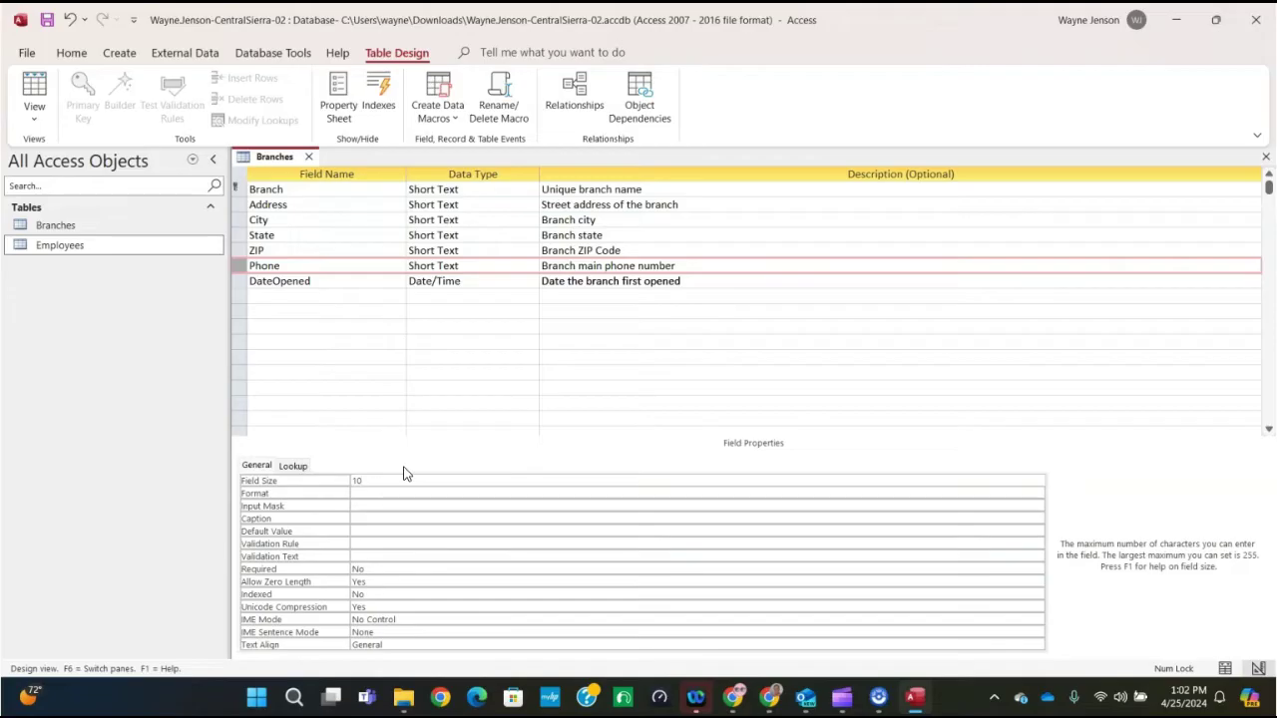
click(377, 569)
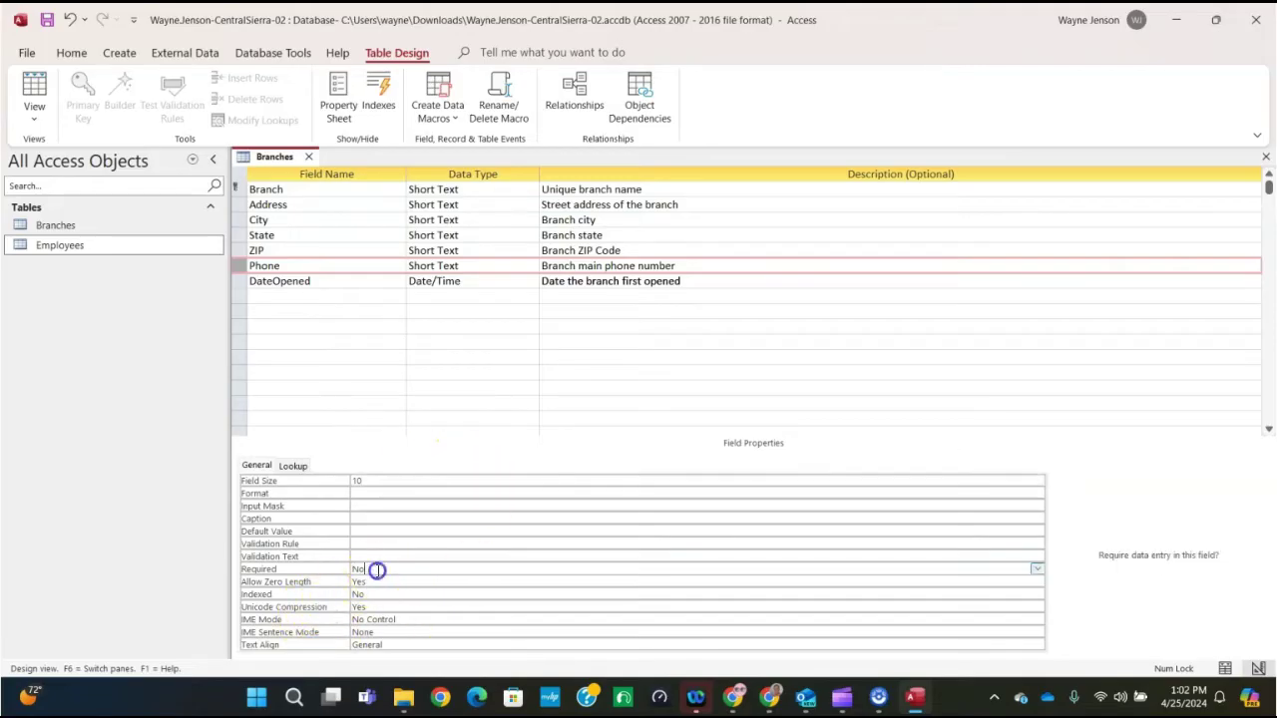
key(BackSpace)
key(BackSpace)
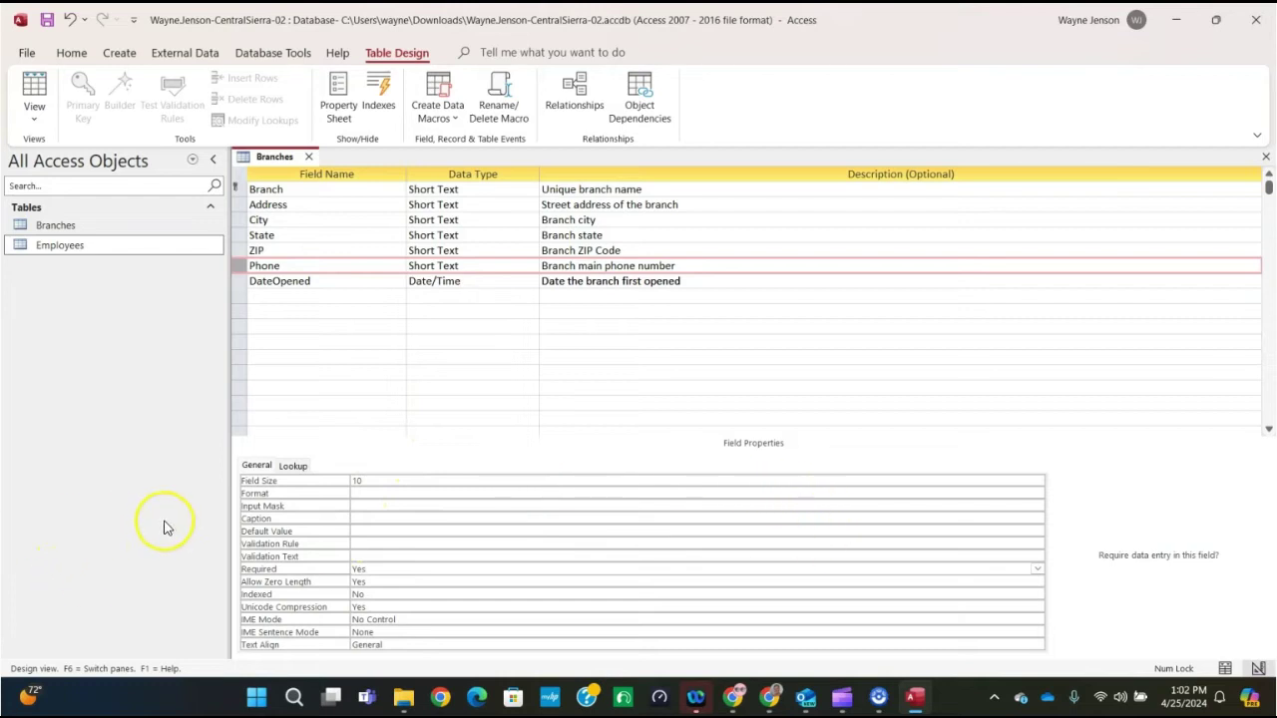
click(233, 281)
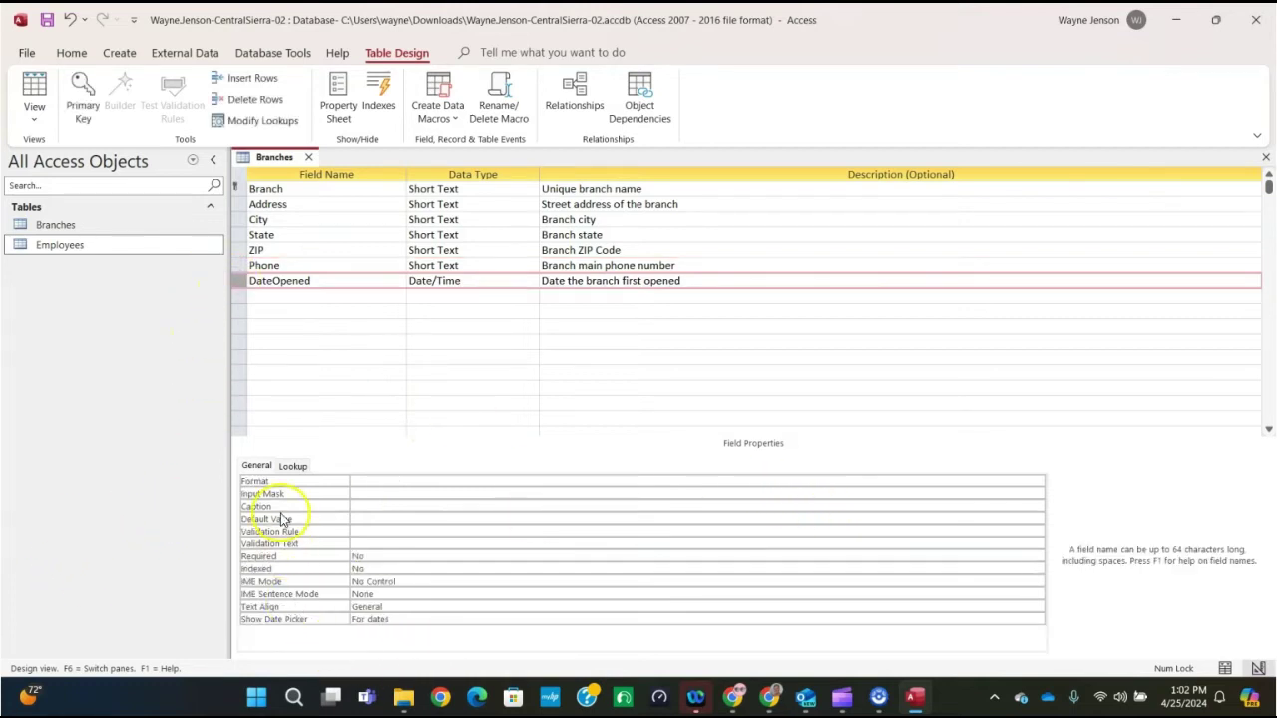
- Give DateOpened the Medium Date format and set Required to Yes
click(1030, 480)
click(1036, 481)
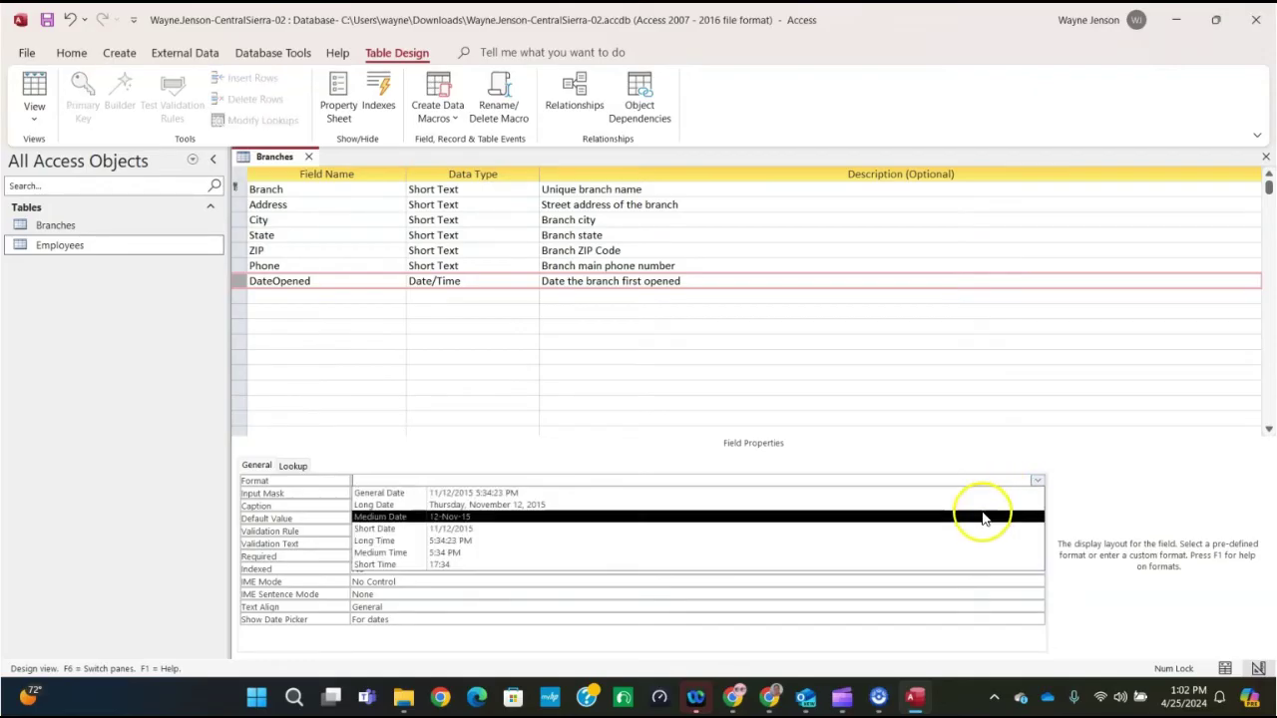
click(983, 515)
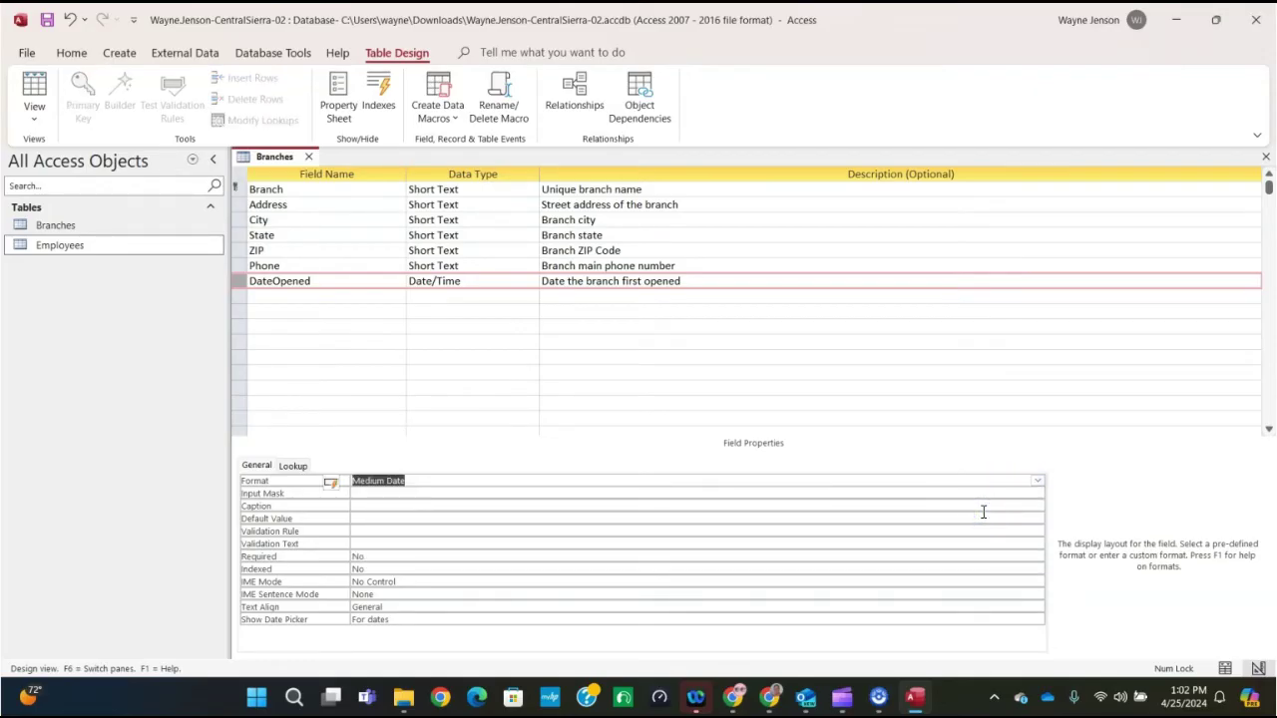
click(379, 555)
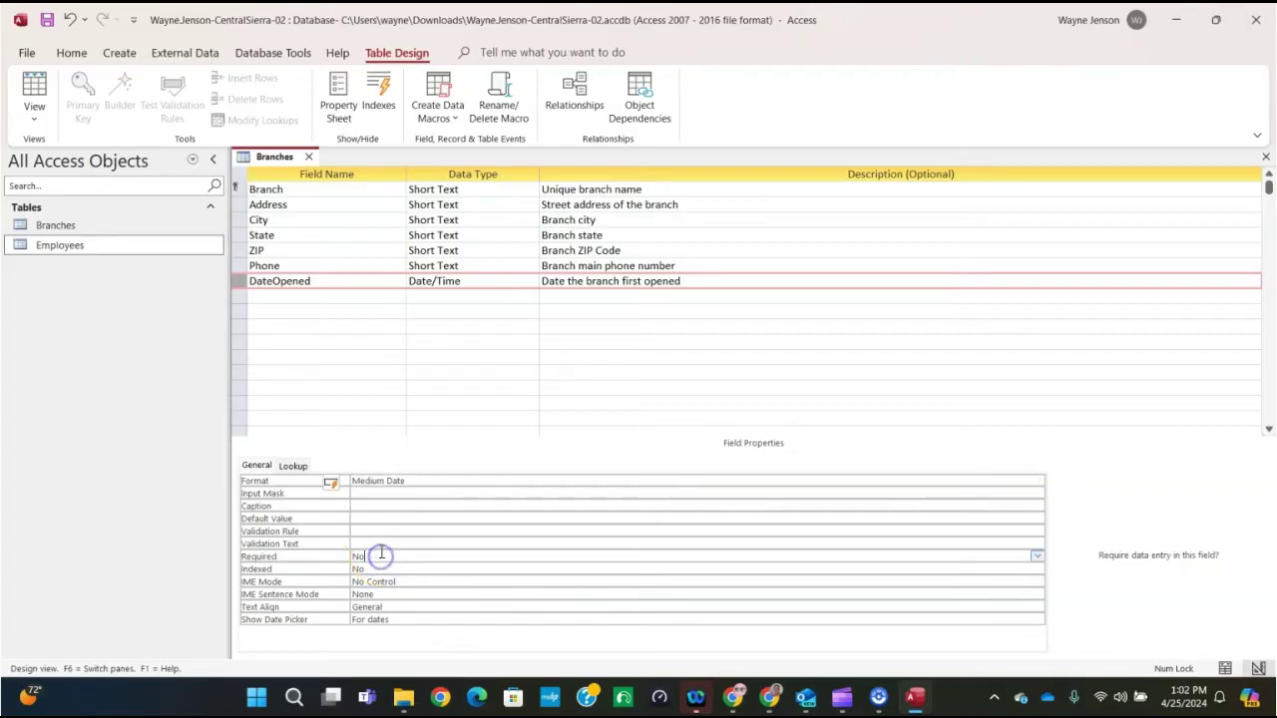
key(BackSpace)
key(BackSpace)
text(Yes)
click(538, 535)
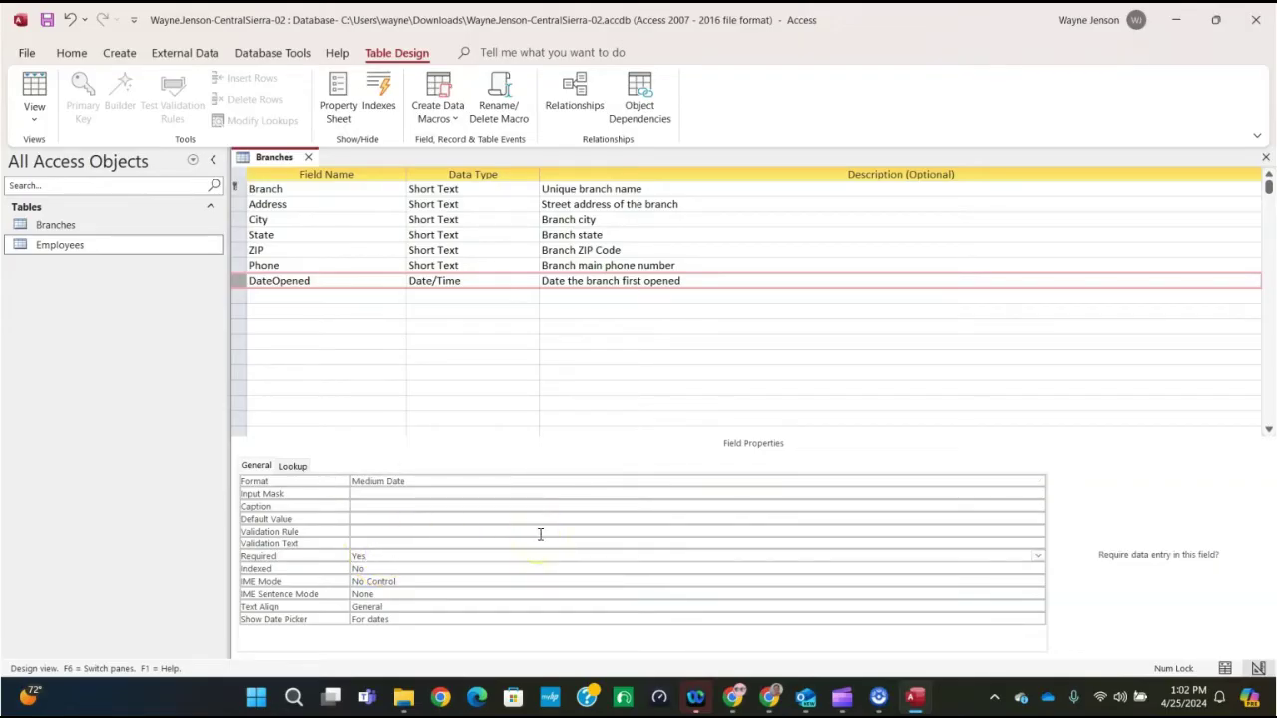
- Save the Branches table design
click(46, 20)
right_click(276, 158)
click(296, 172)
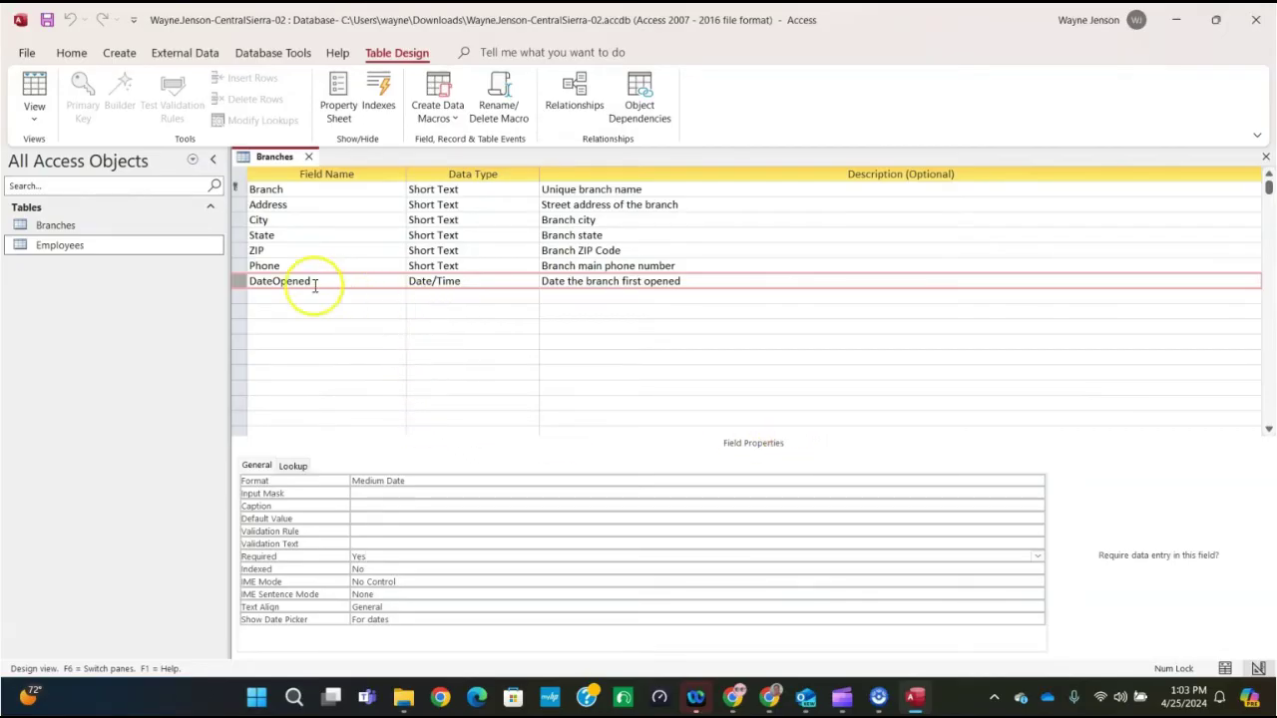
- Apply the Zip Code input mask (00000\-9999;;) to ZIP, storing data without symbols
click(240, 250)
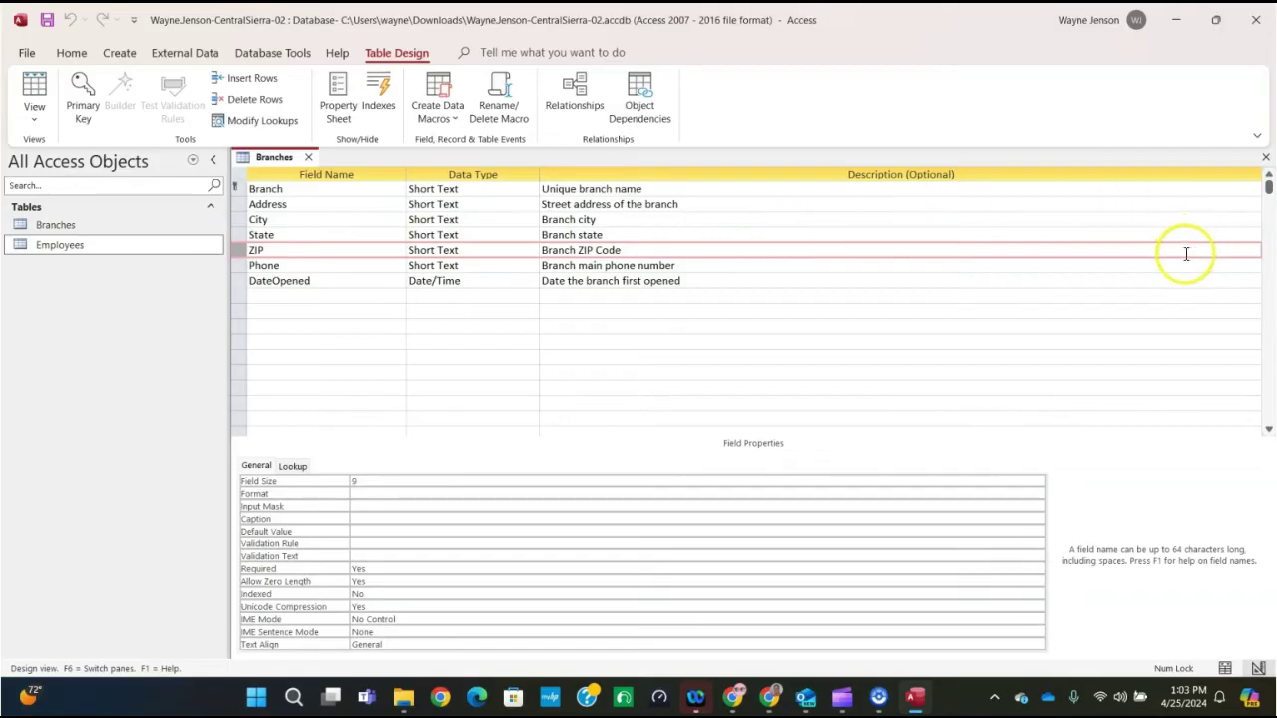
click(361, 506)
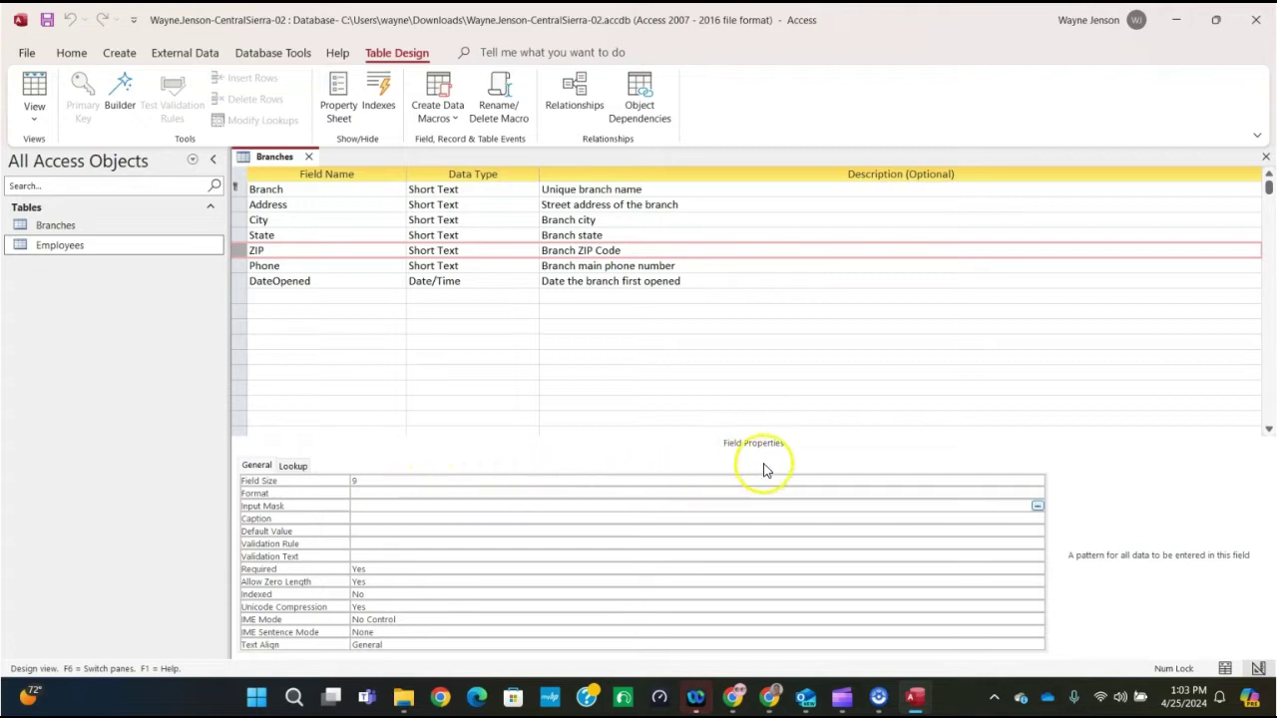
click(1037, 506)
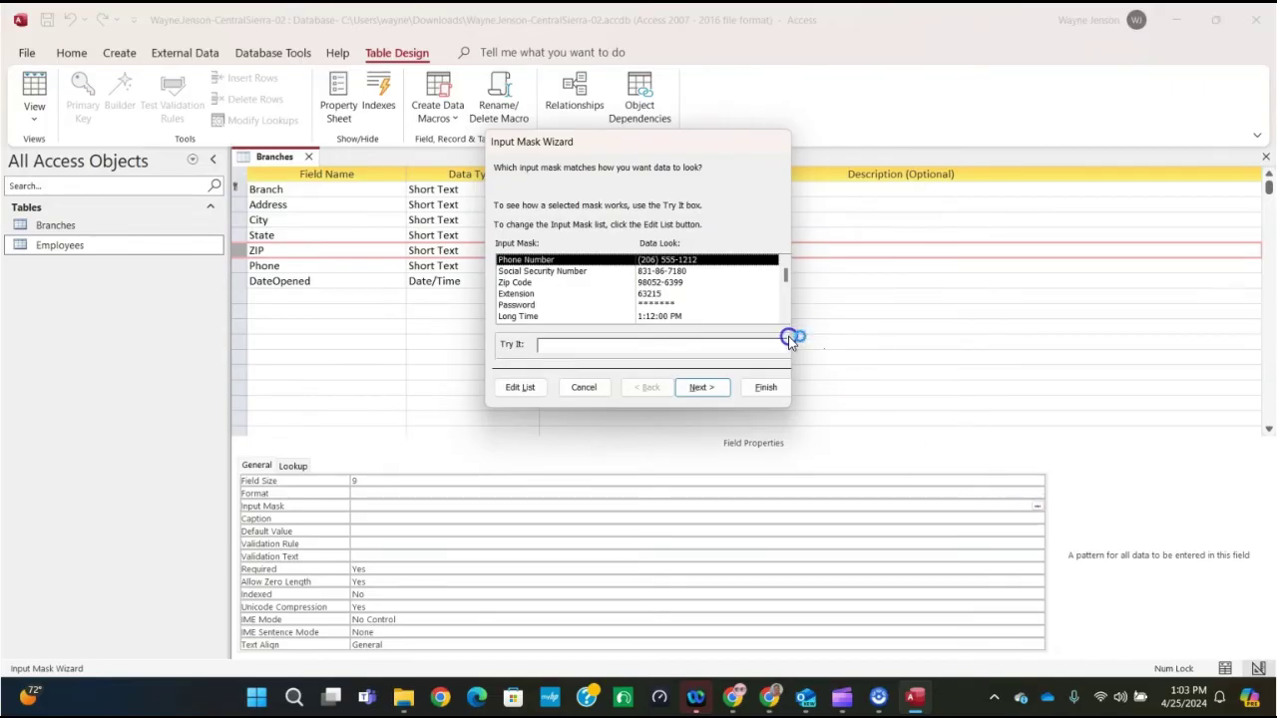
click(529, 283)
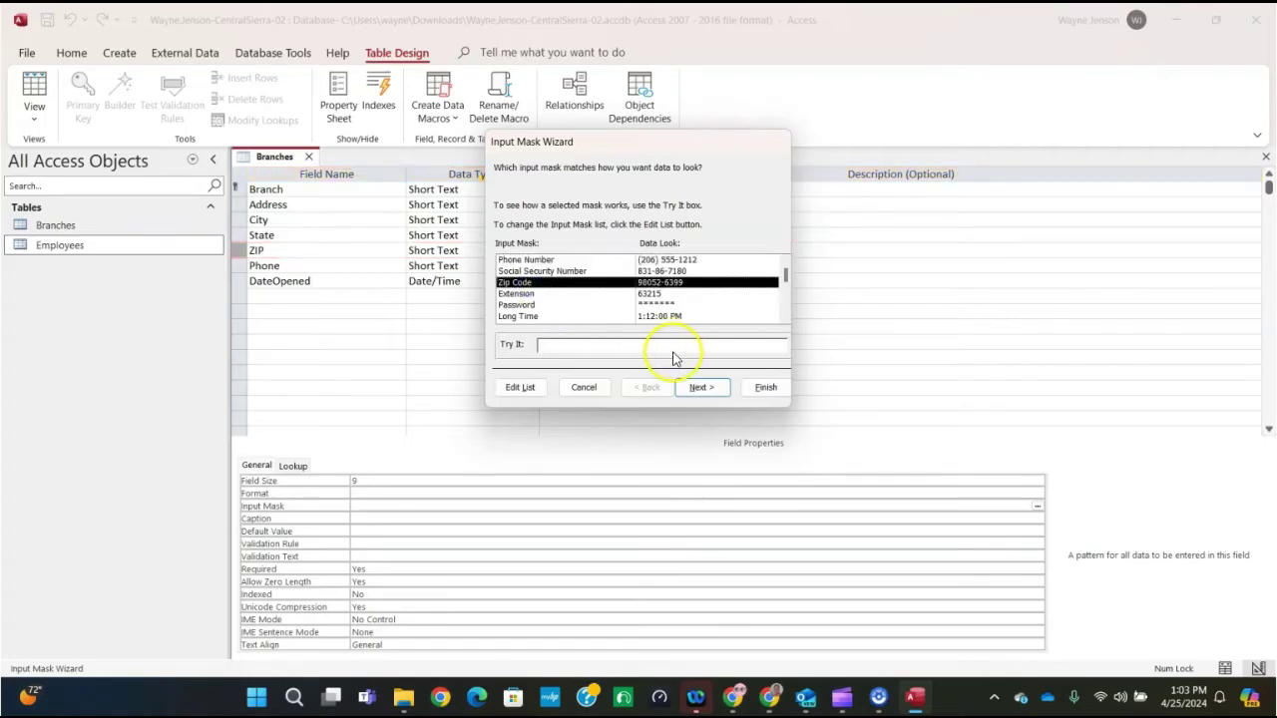
click(699, 389)
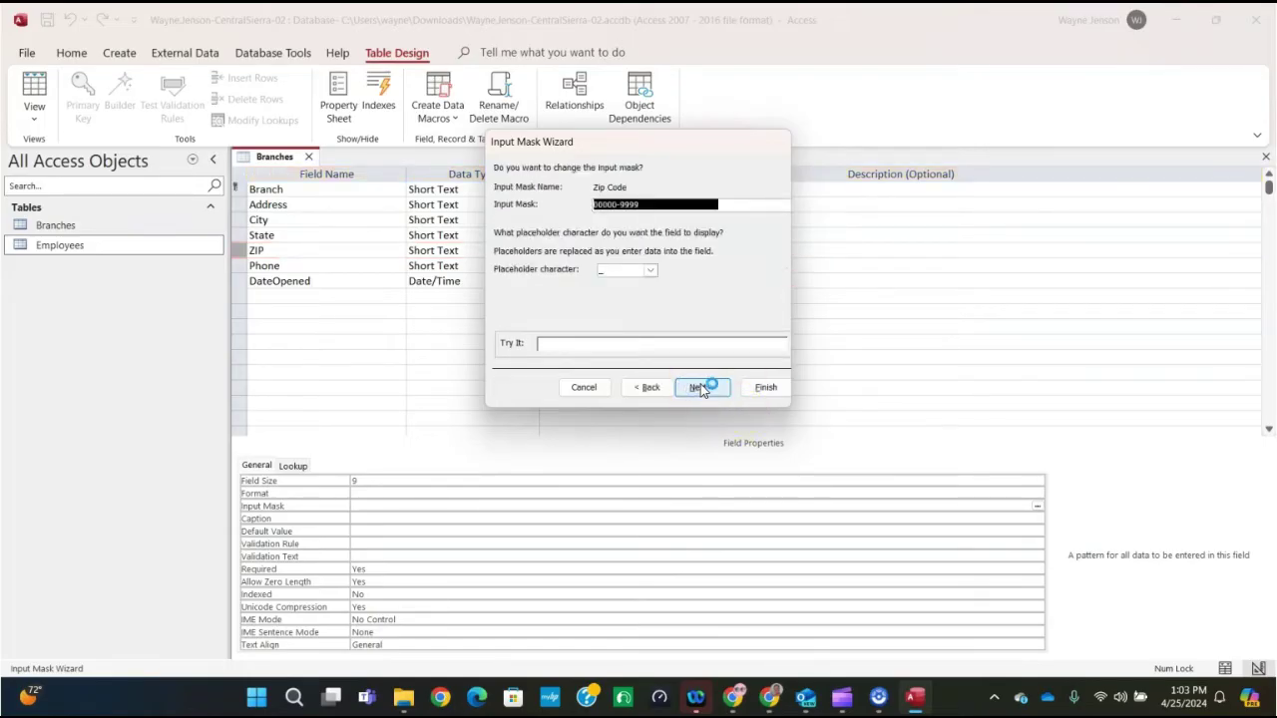
click(700, 389)
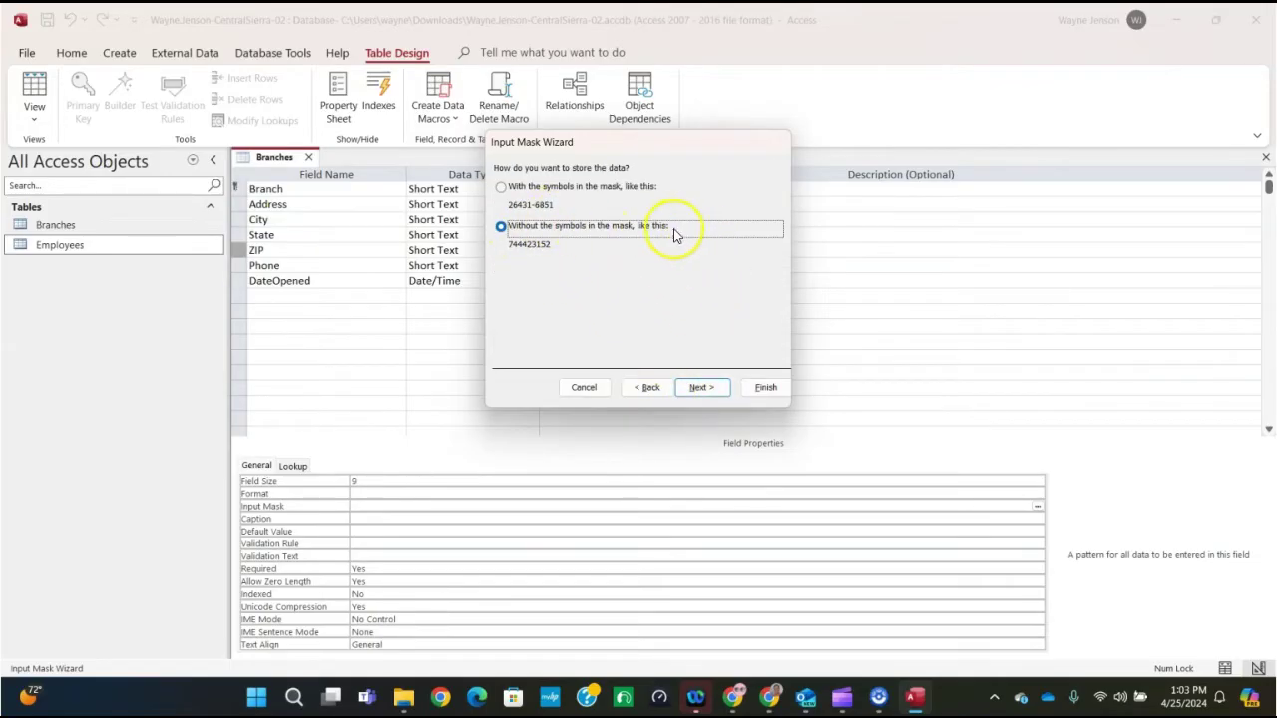
click(696, 387)
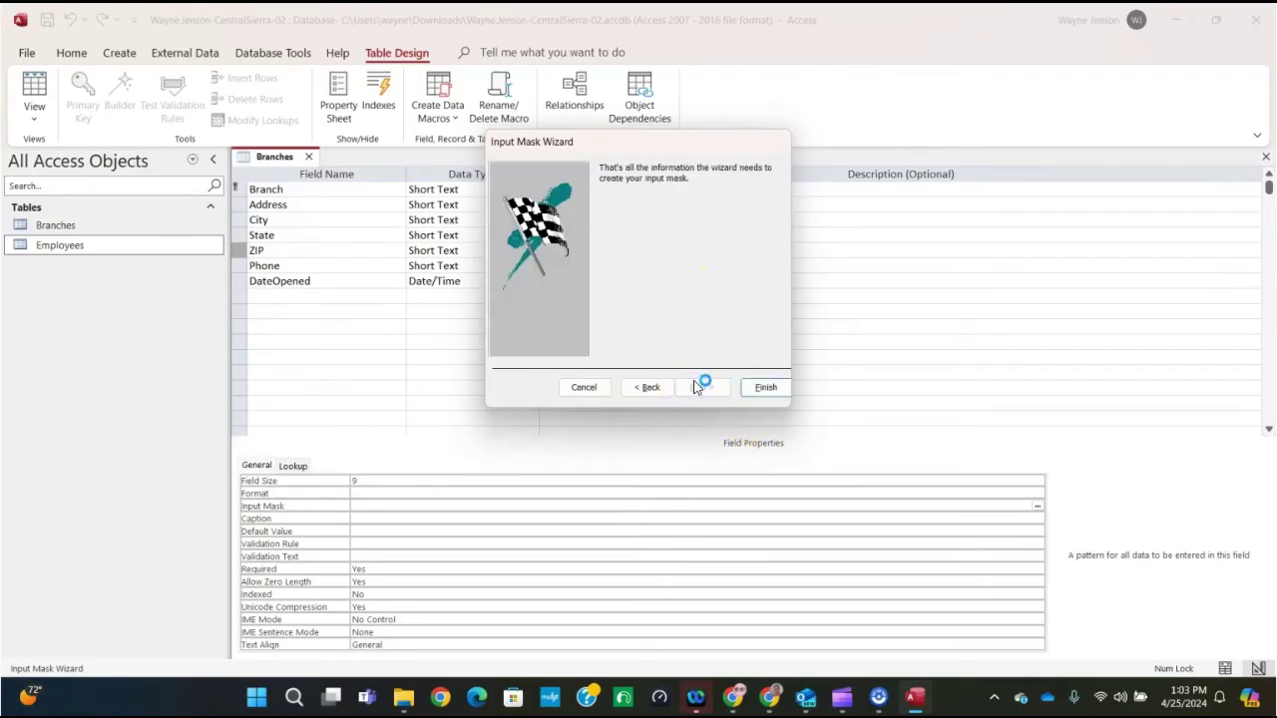
click(762, 388)
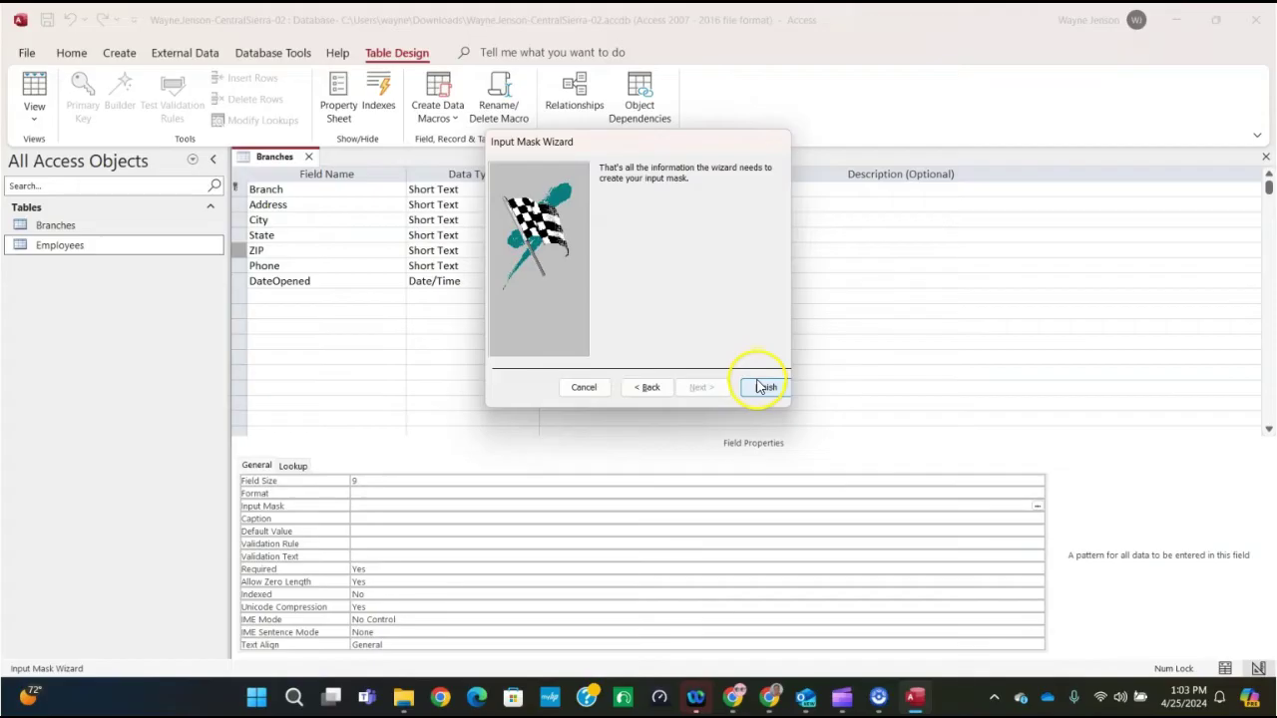
right_click(284, 155)
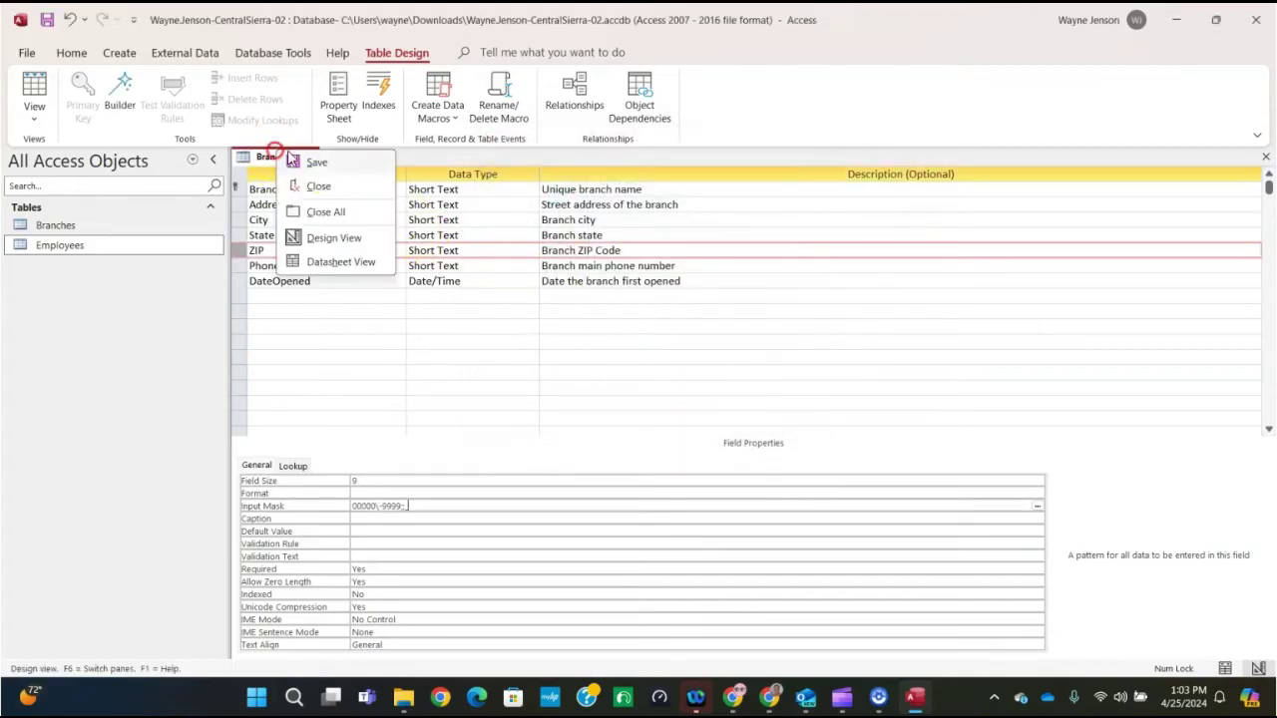
- Save, give Phone the Phone Number input mask stored without symbols, and save again
click(327, 162)
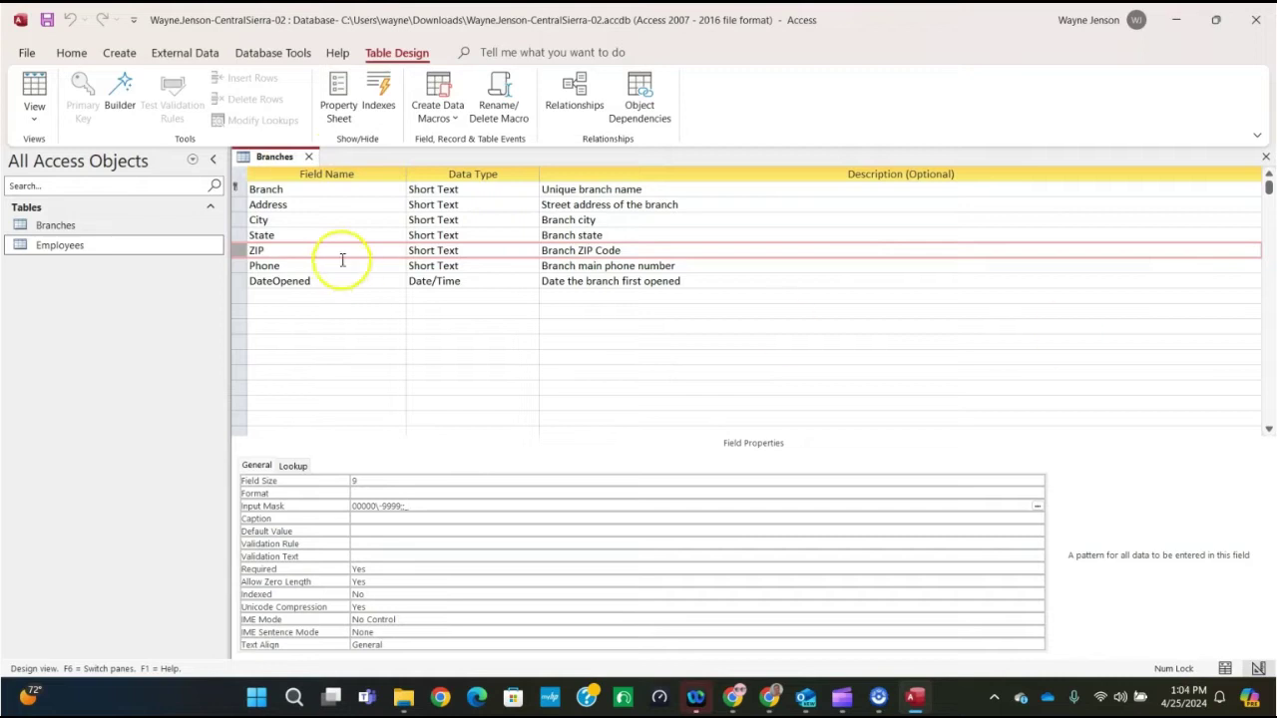
click(231, 265)
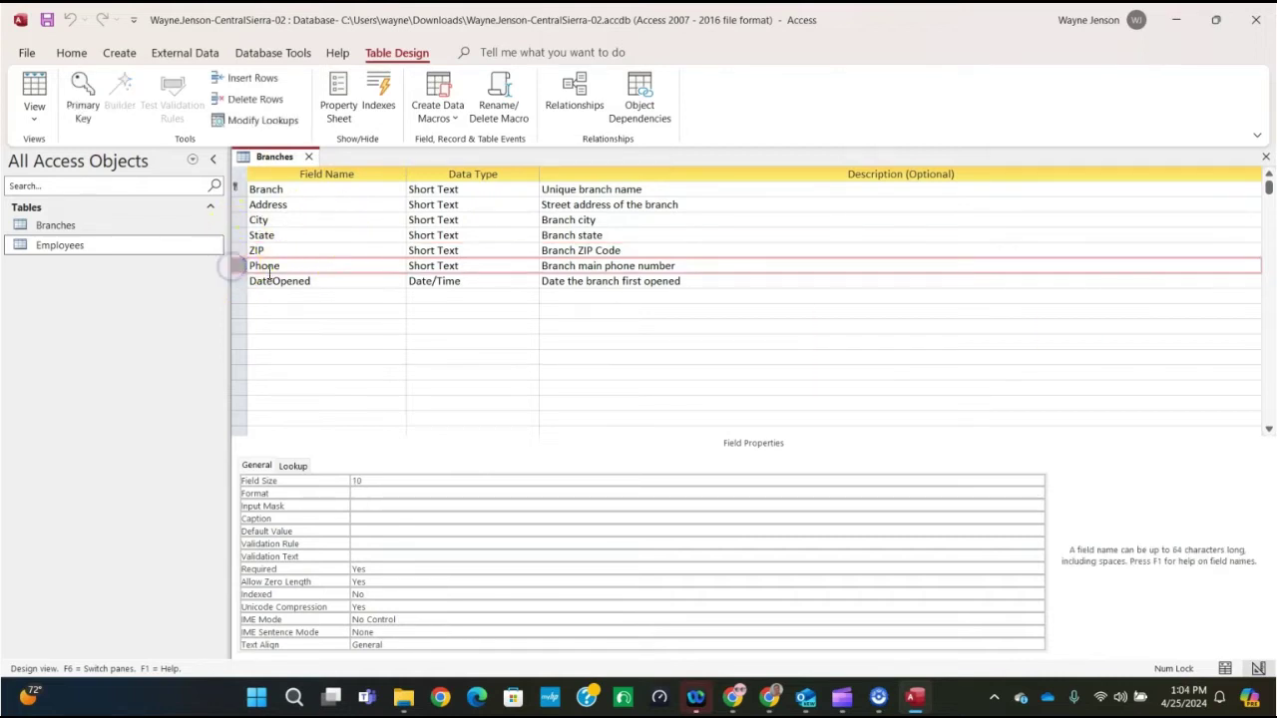
click(363, 506)
click(1035, 508)
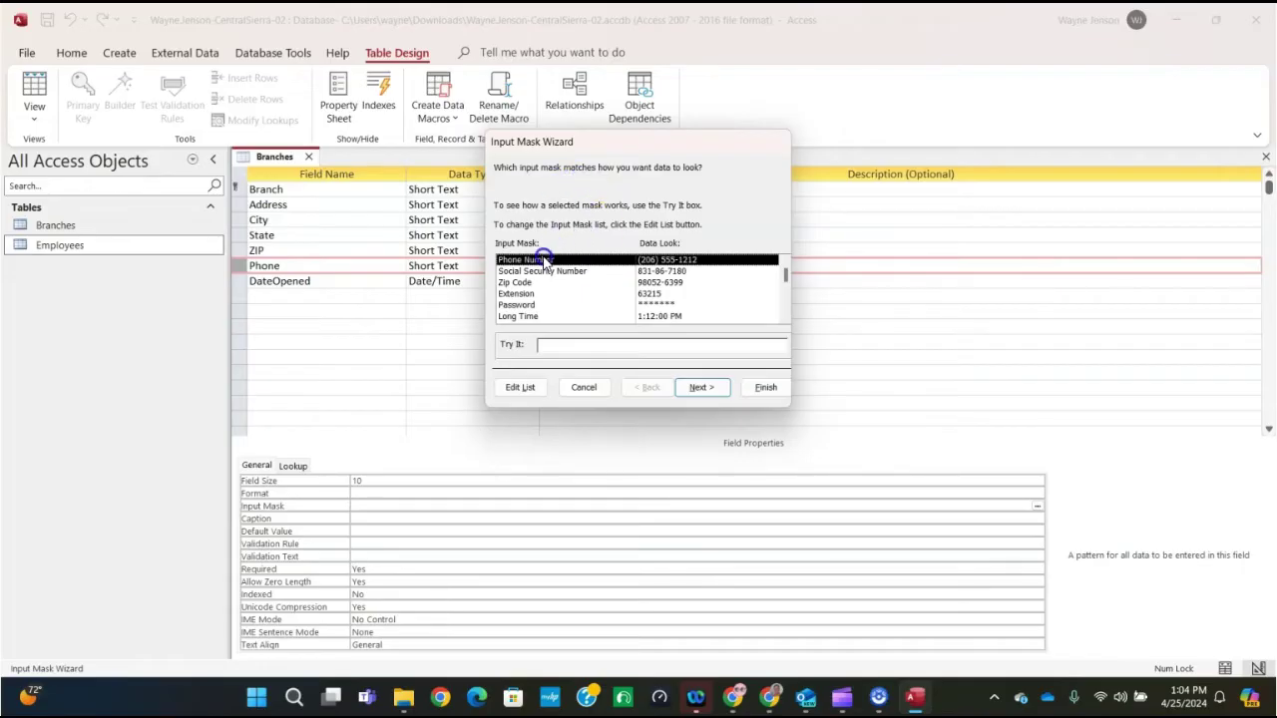
click(700, 387)
click(700, 387)
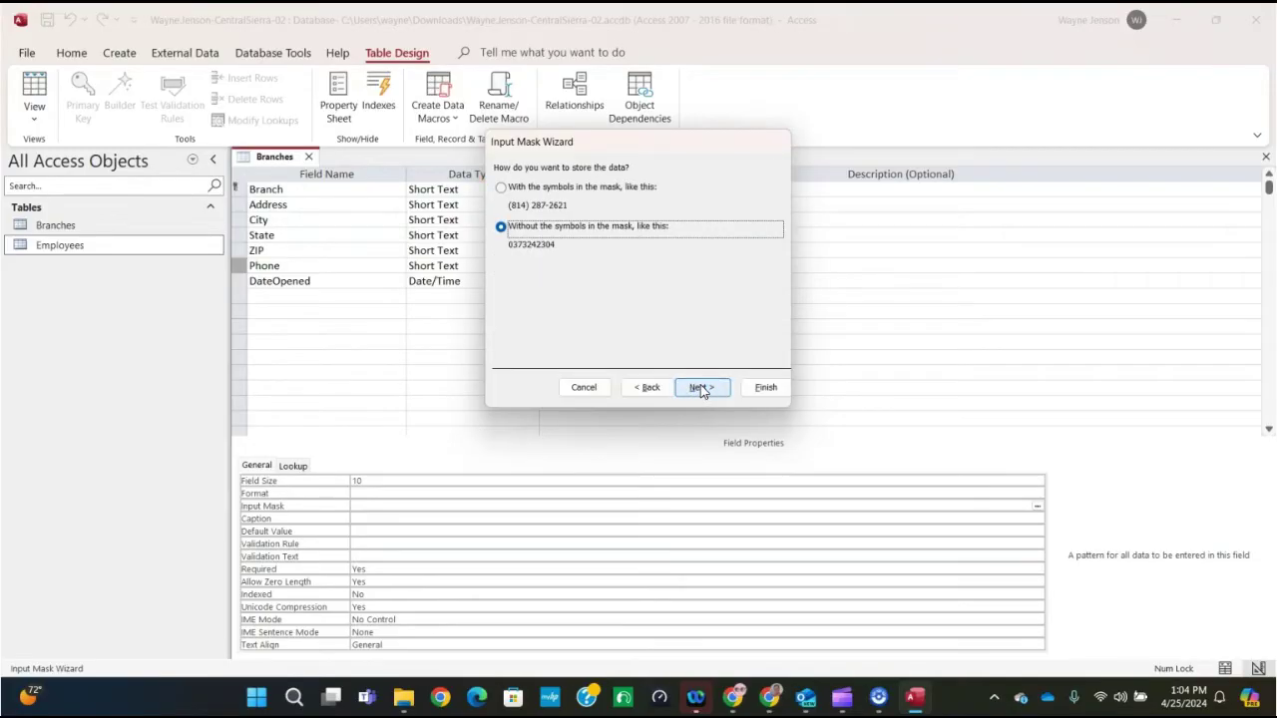
click(700, 387)
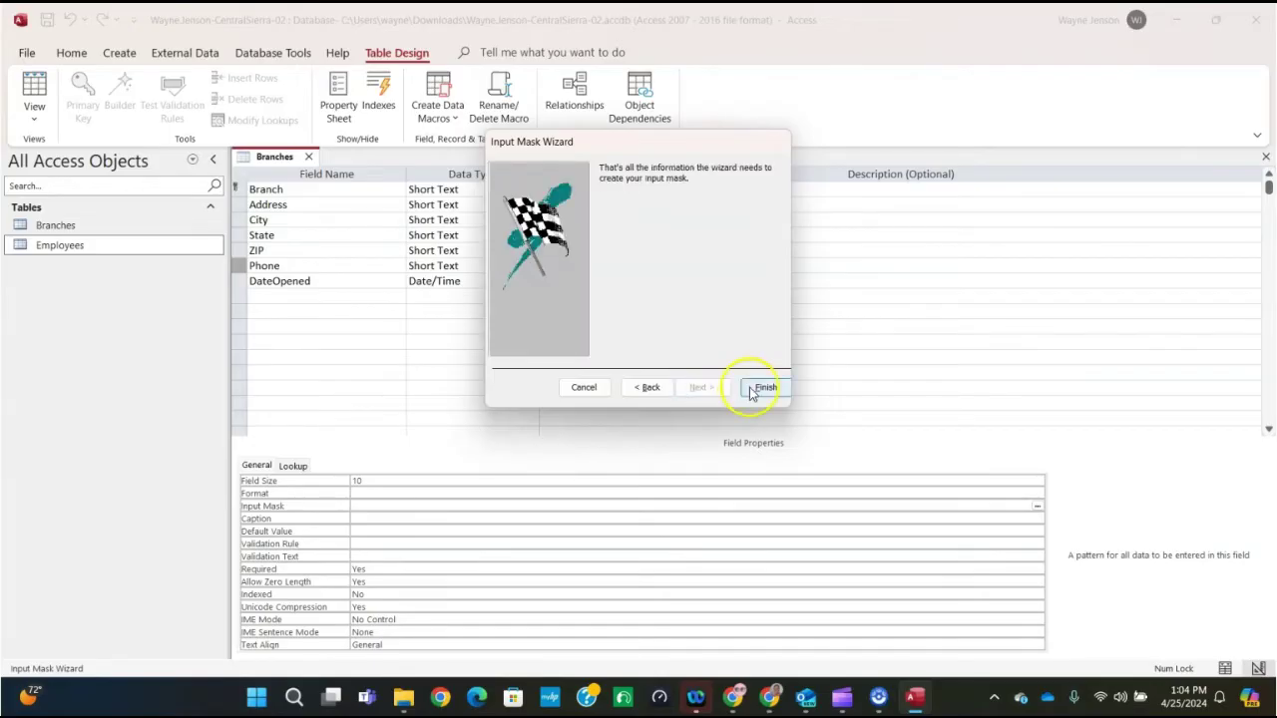
click(765, 387)
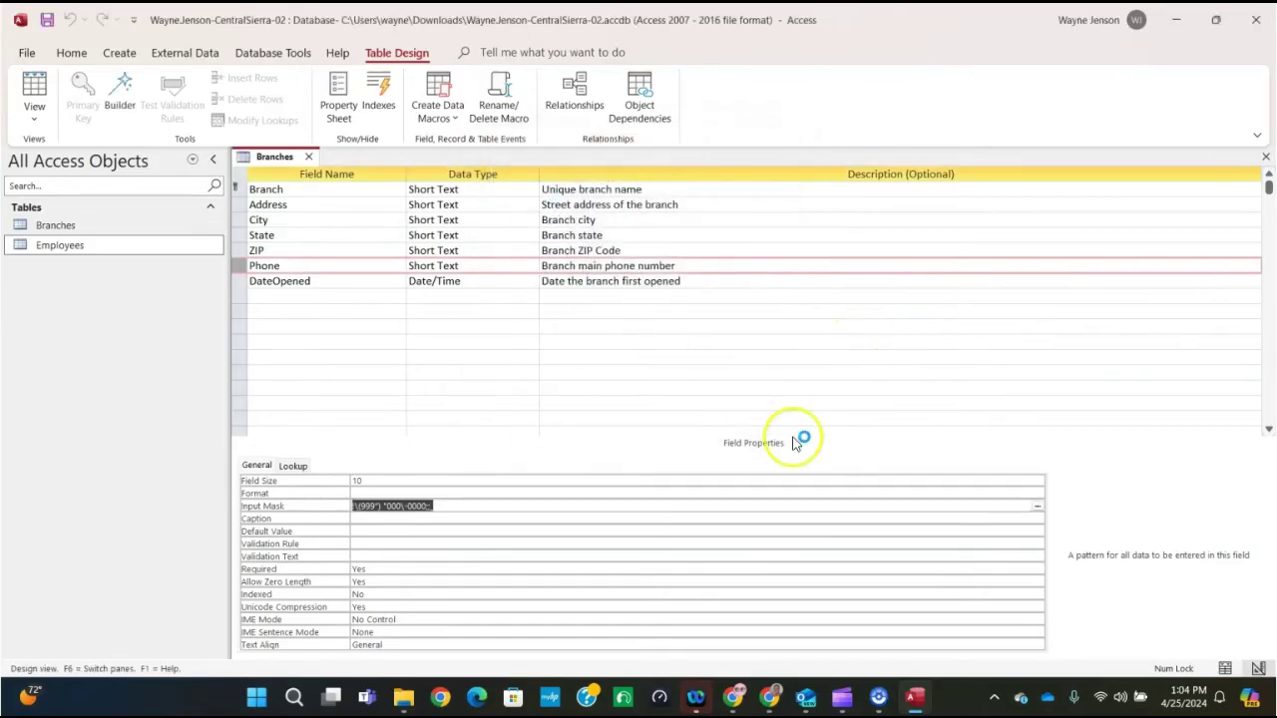
click(284, 156)
click(296, 163)
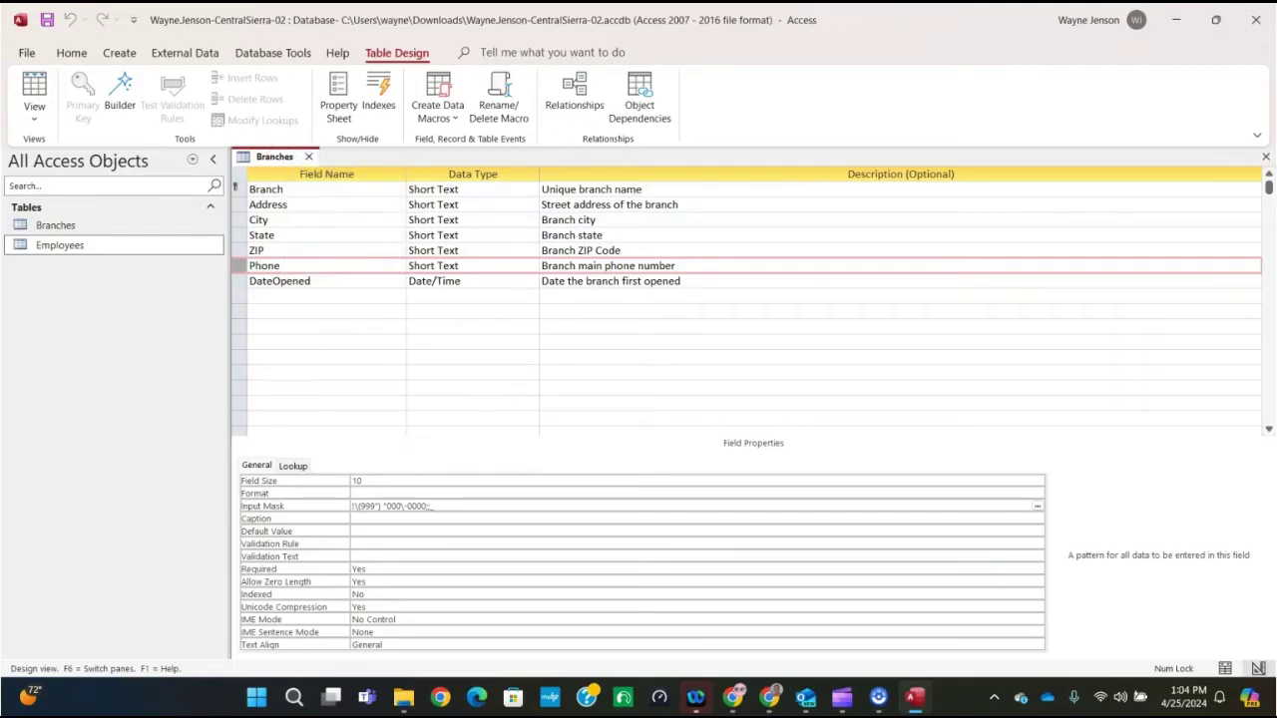
- Switch Branches to Datasheet View and enter the Cameron Park branch name, address and city
right_click(273, 157)
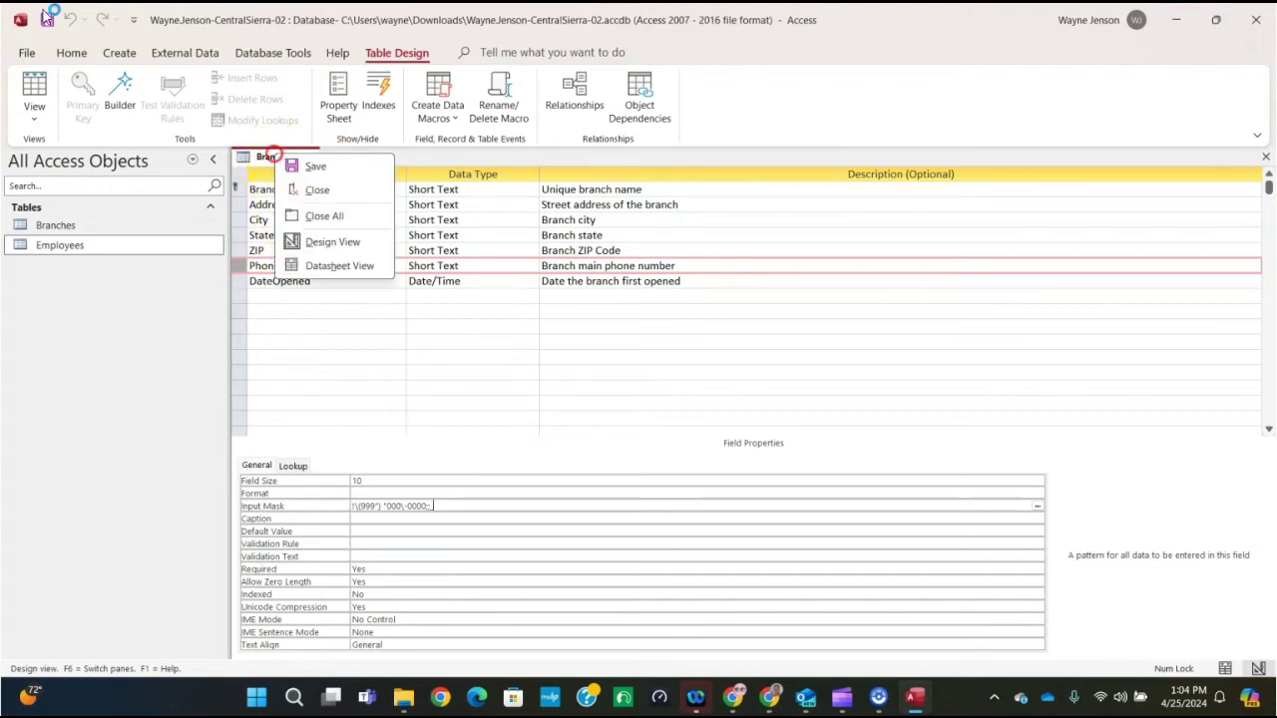
click(310, 266)
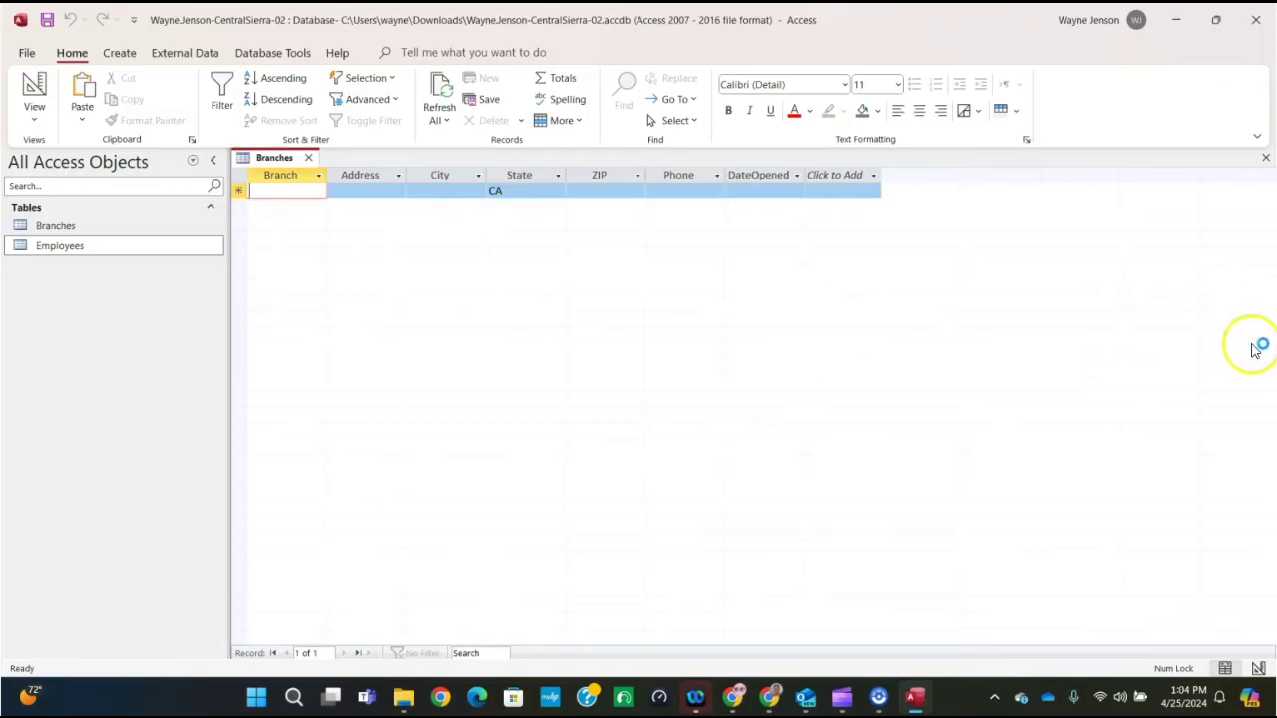
click(282, 194)
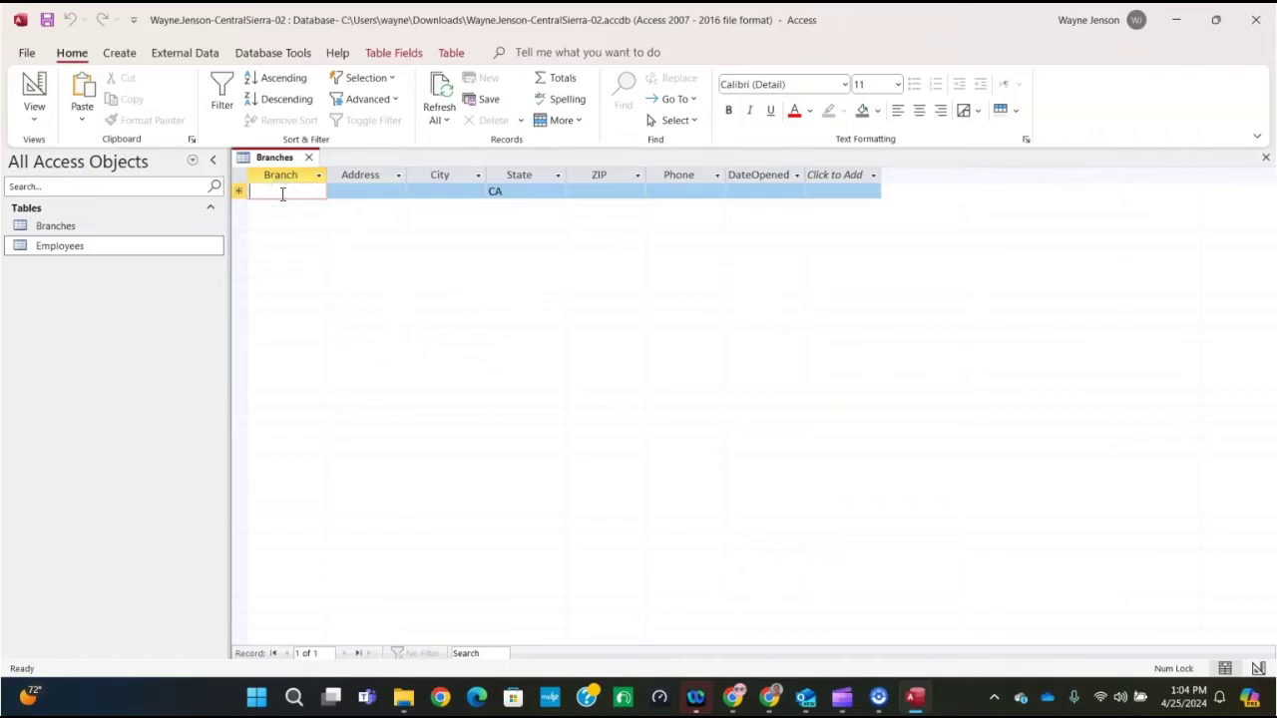
text(Cameron Park)
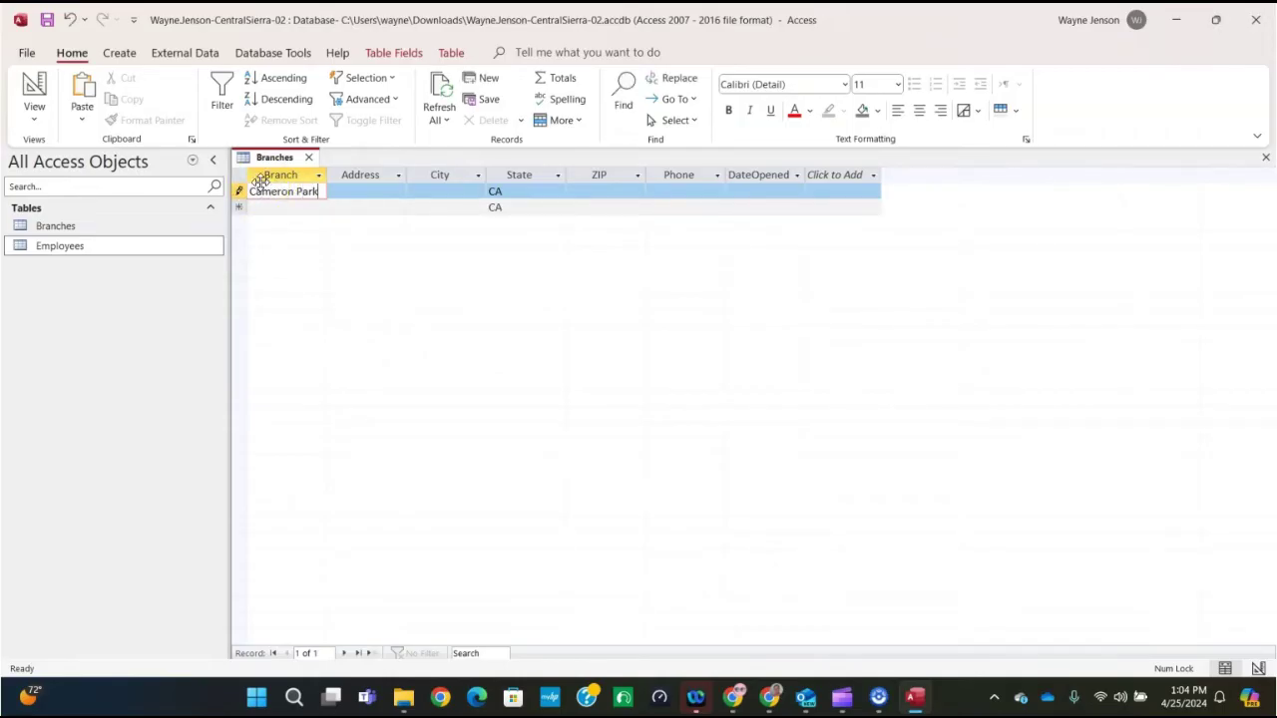
key(Tab)
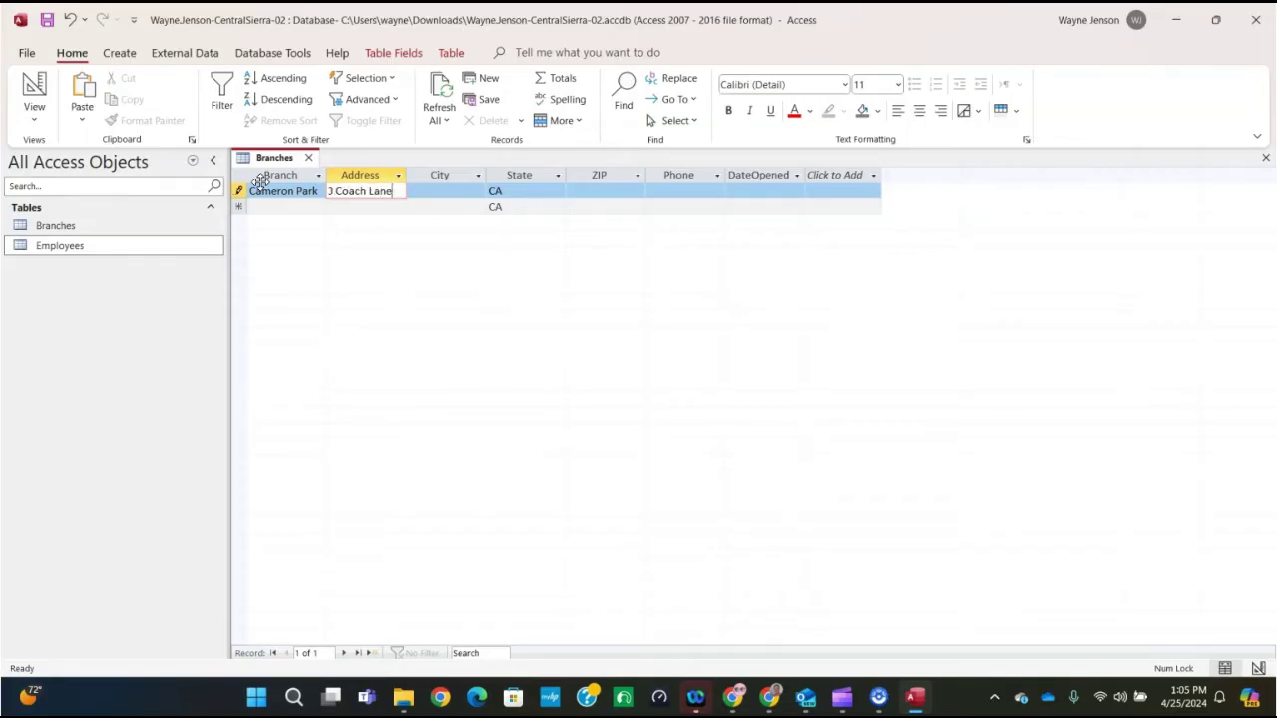
key(Tab)
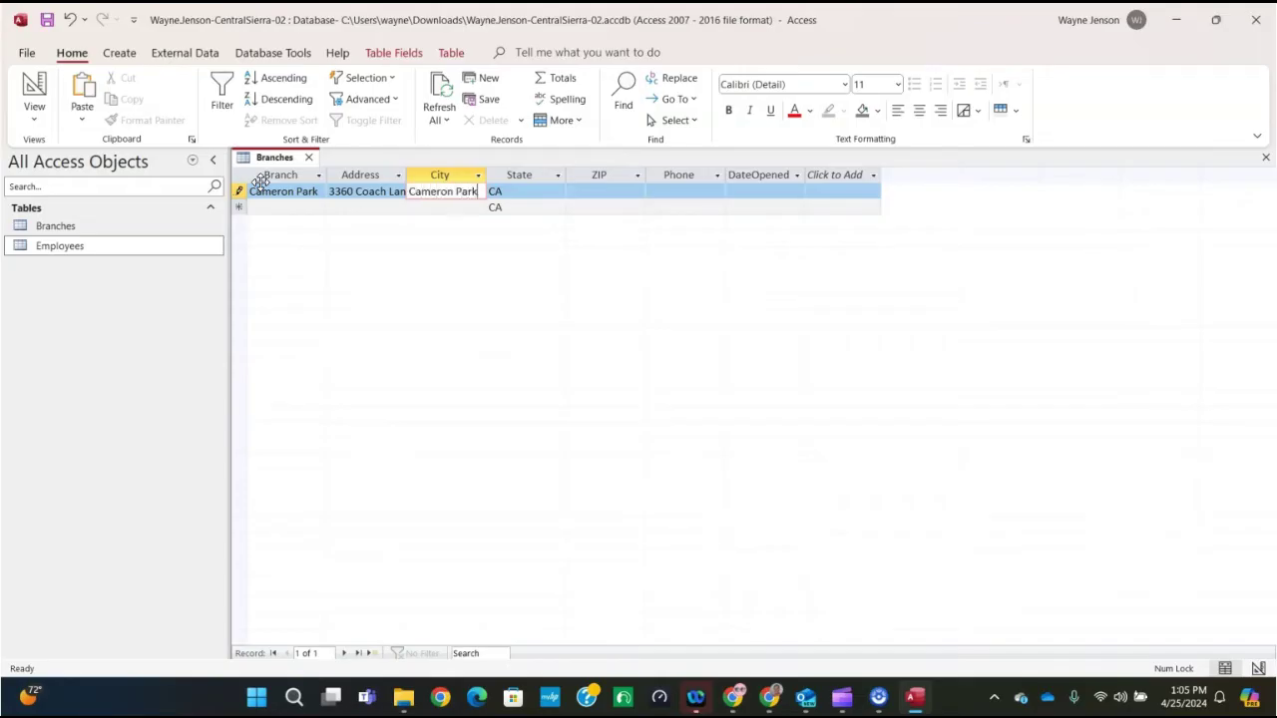
text(Cameron Park)
key(Tab)
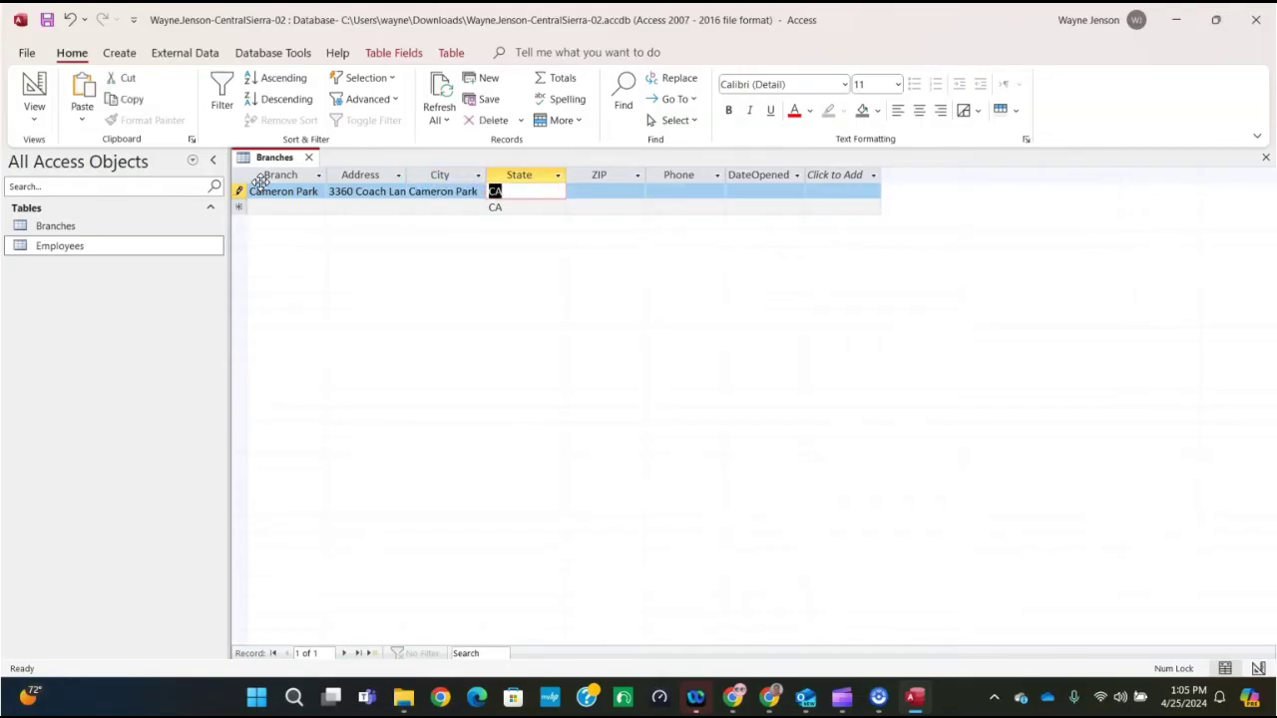
- Complete the record with state CA, its ZIP code, phone number and date opened 1/1/2020
key(Tab)
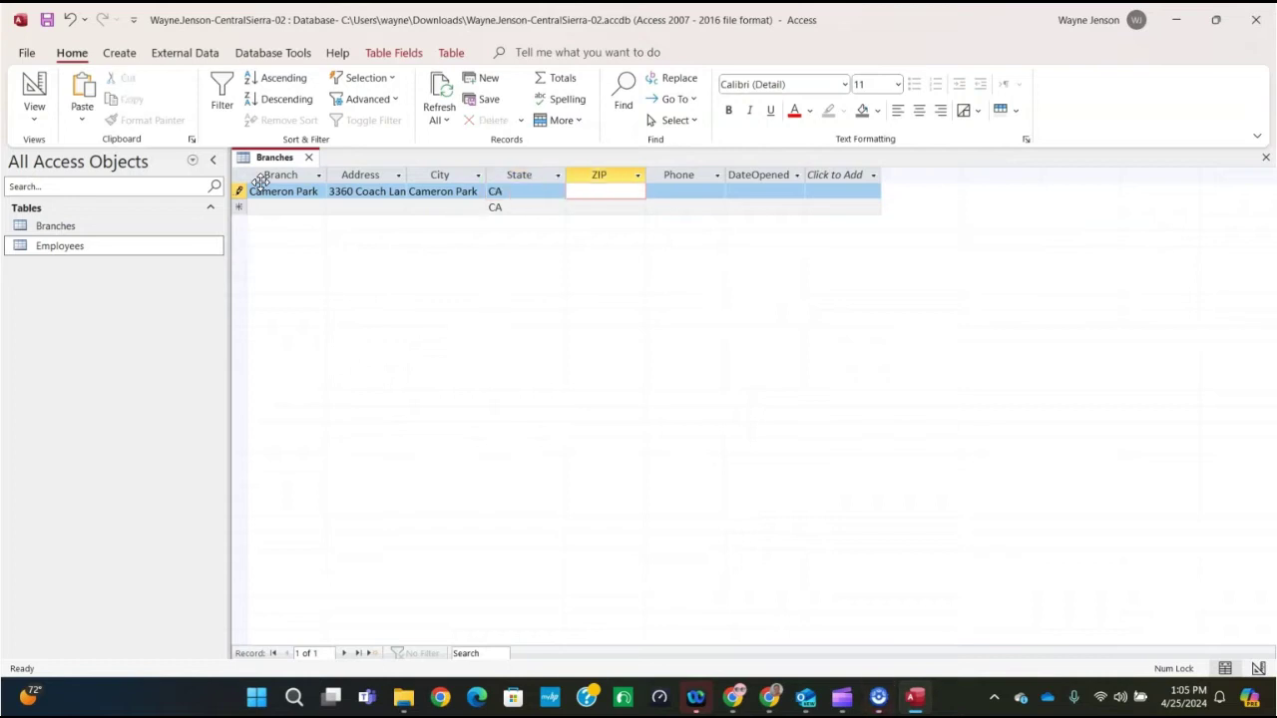
text(95682-)
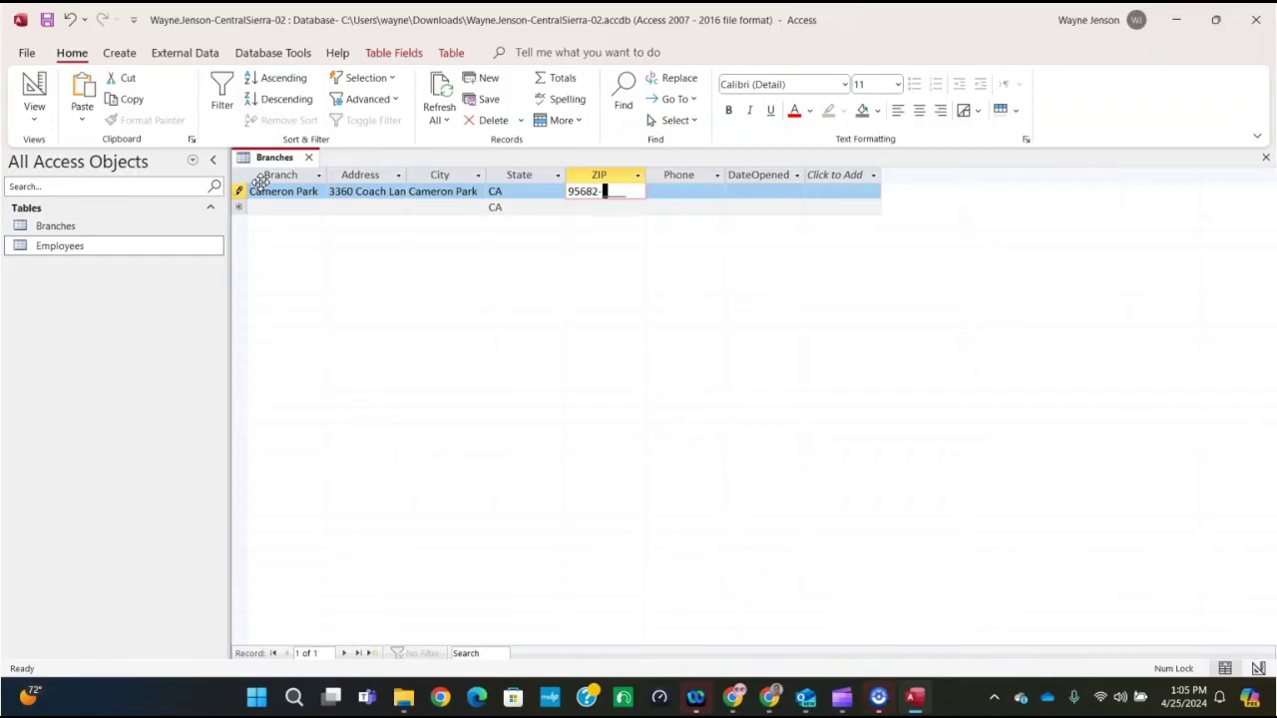
text(8454)
key(Tab)
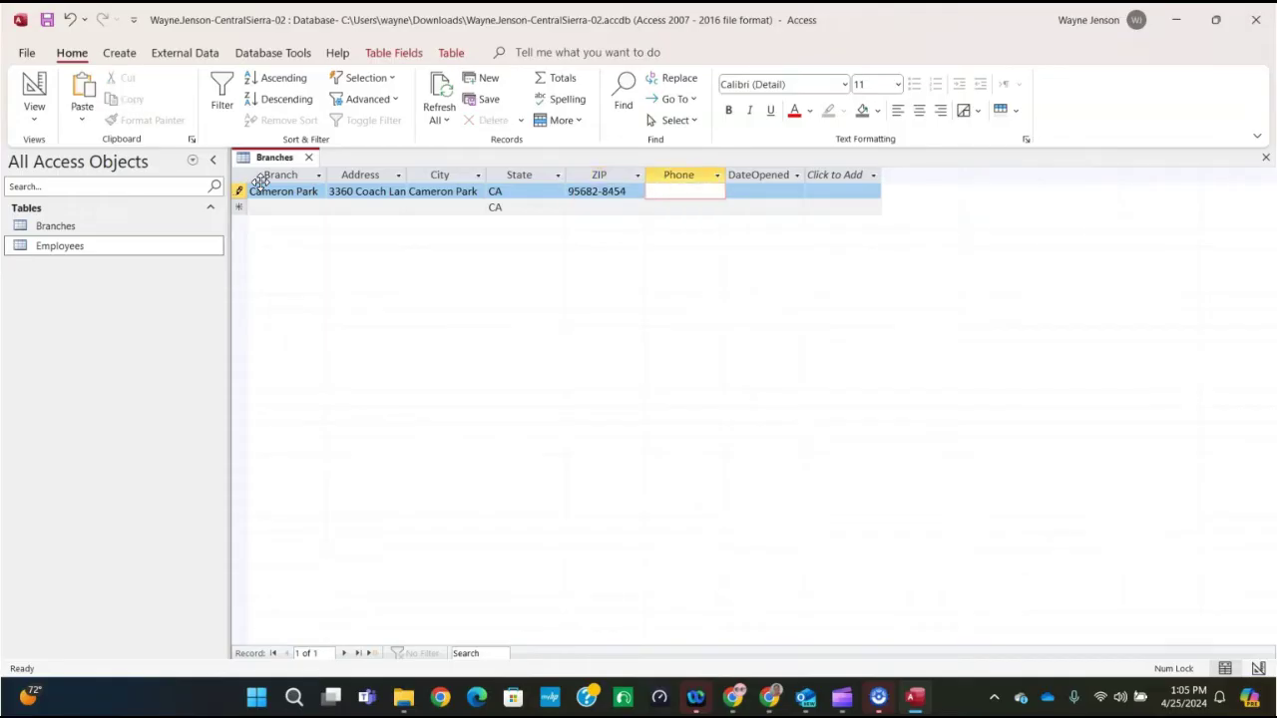
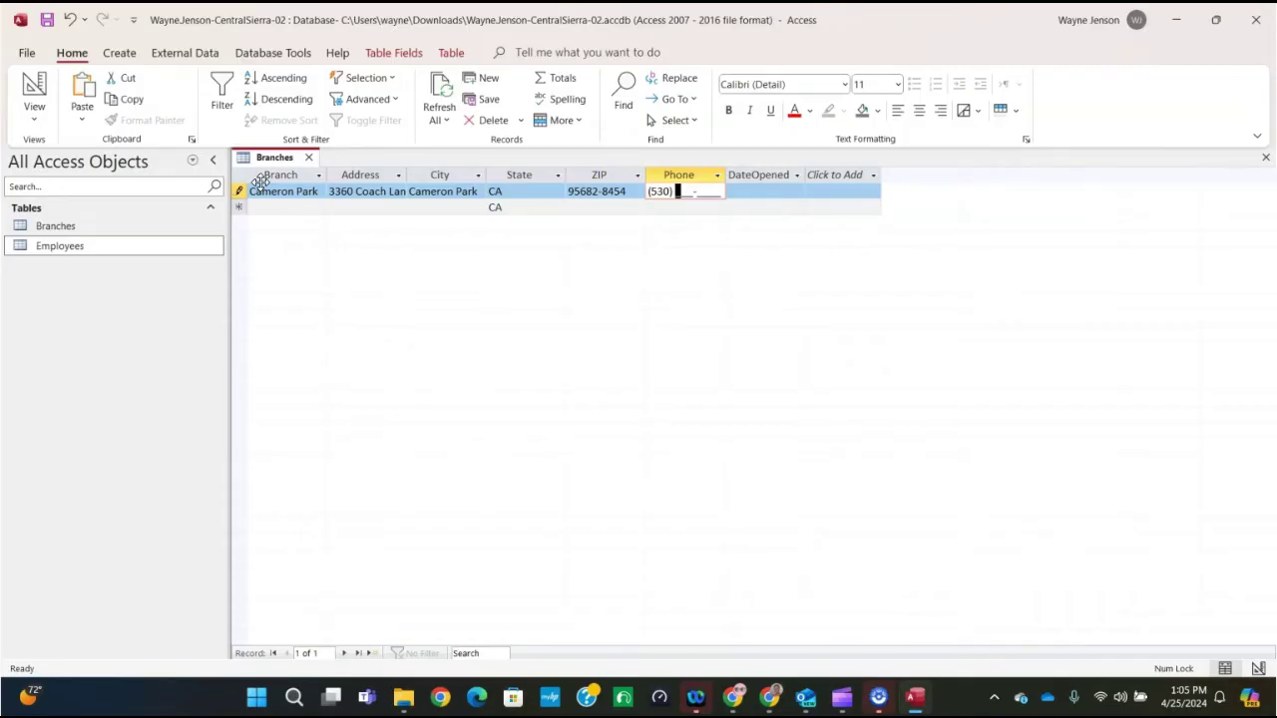
key(Tab)
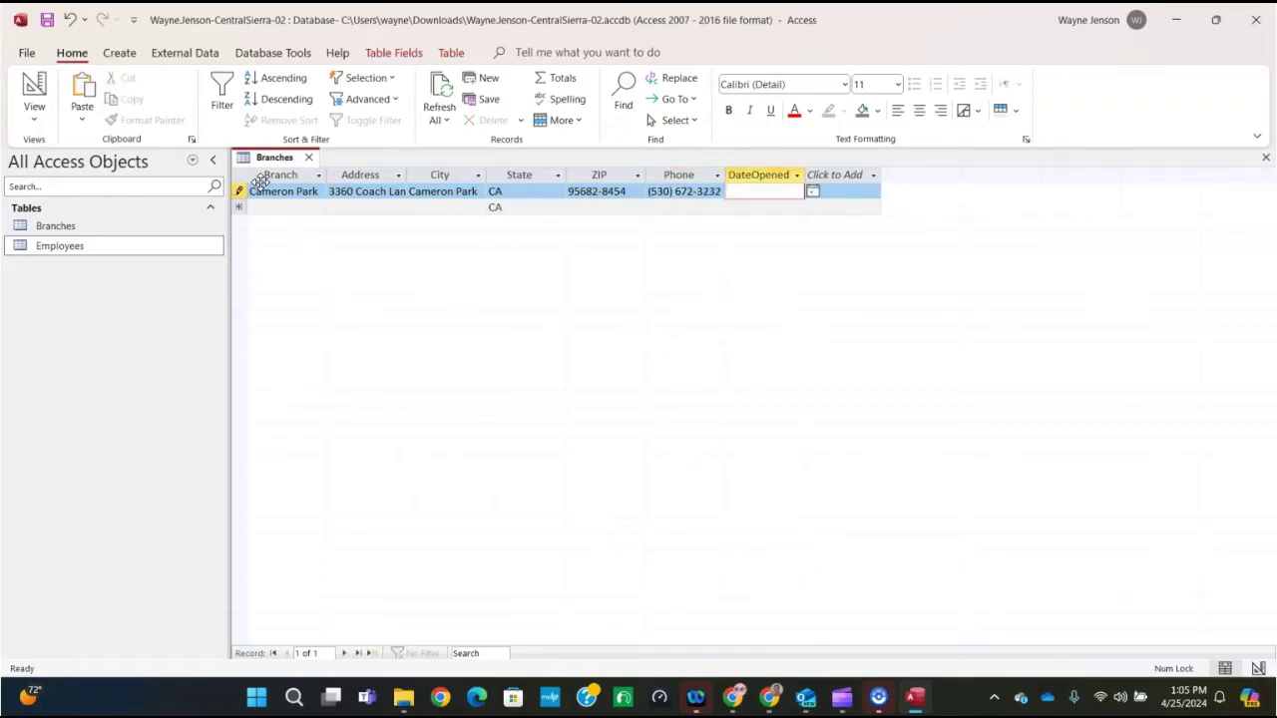
text(1/1/2020)
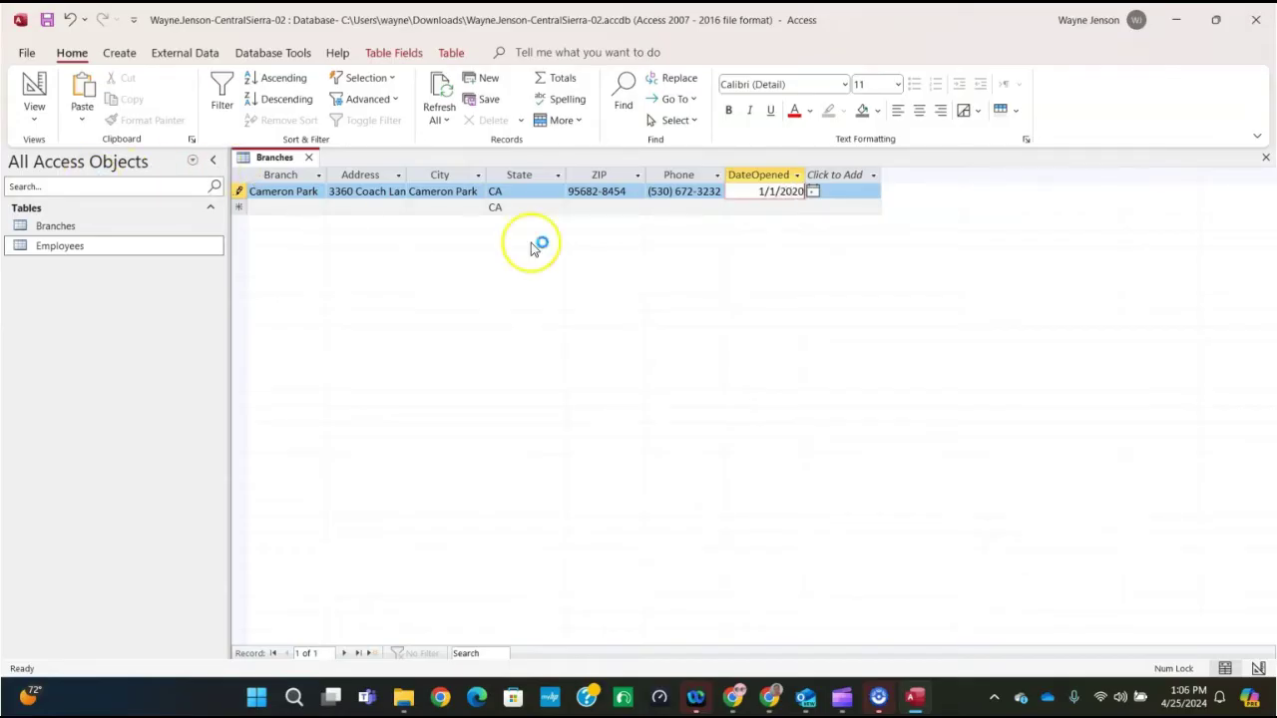
click(812, 192)
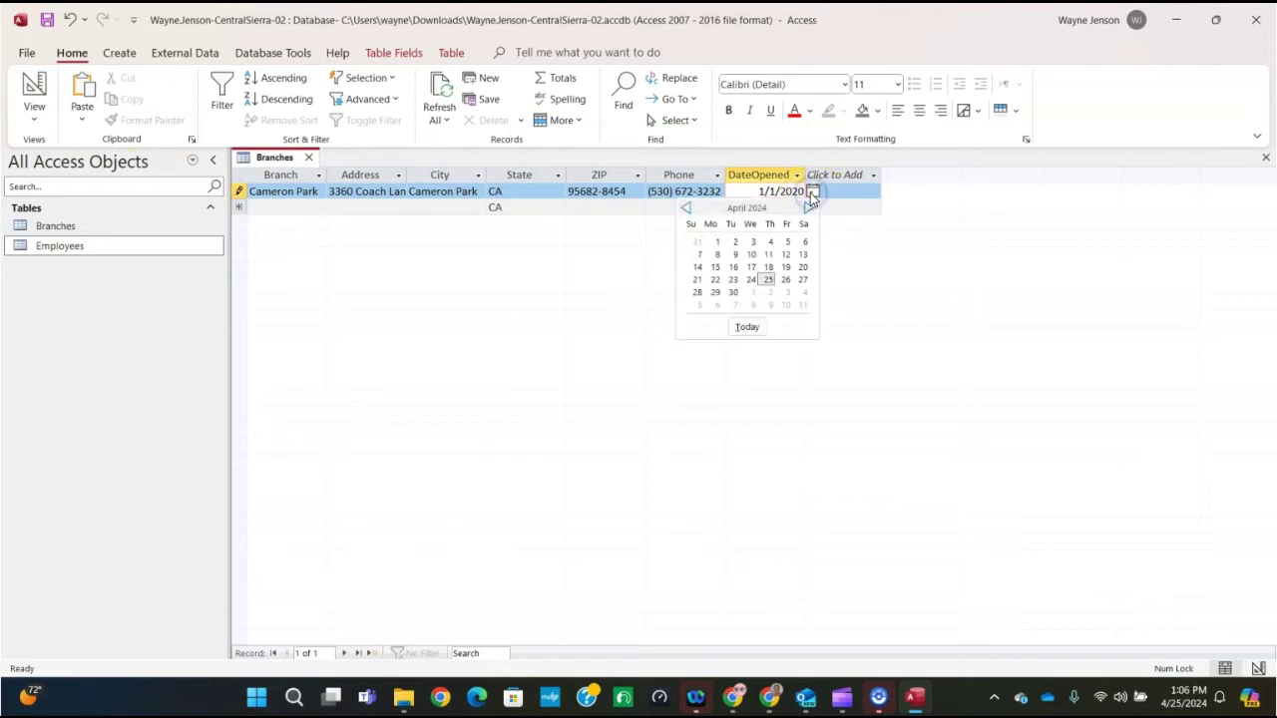
click(994, 233)
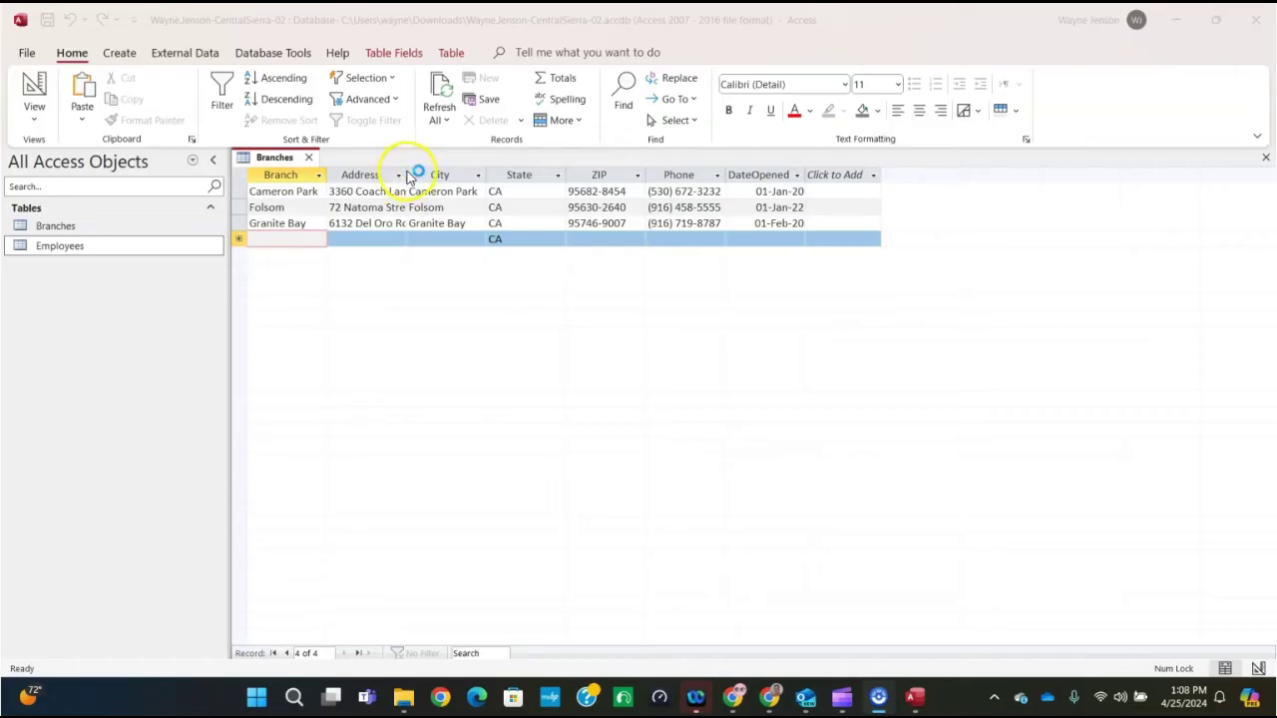
- Widen the Address column to show full addresses, then save and close the Branches table
drag(407, 175, 461, 175)
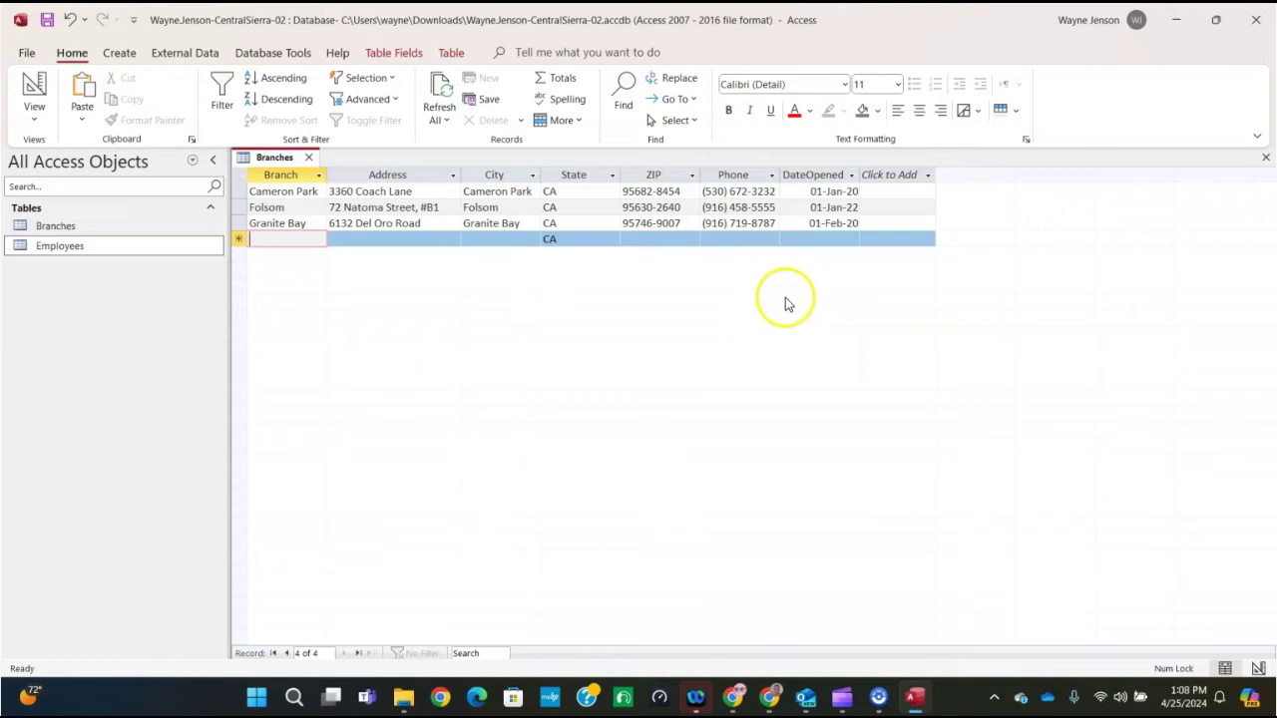
right_click(267, 158)
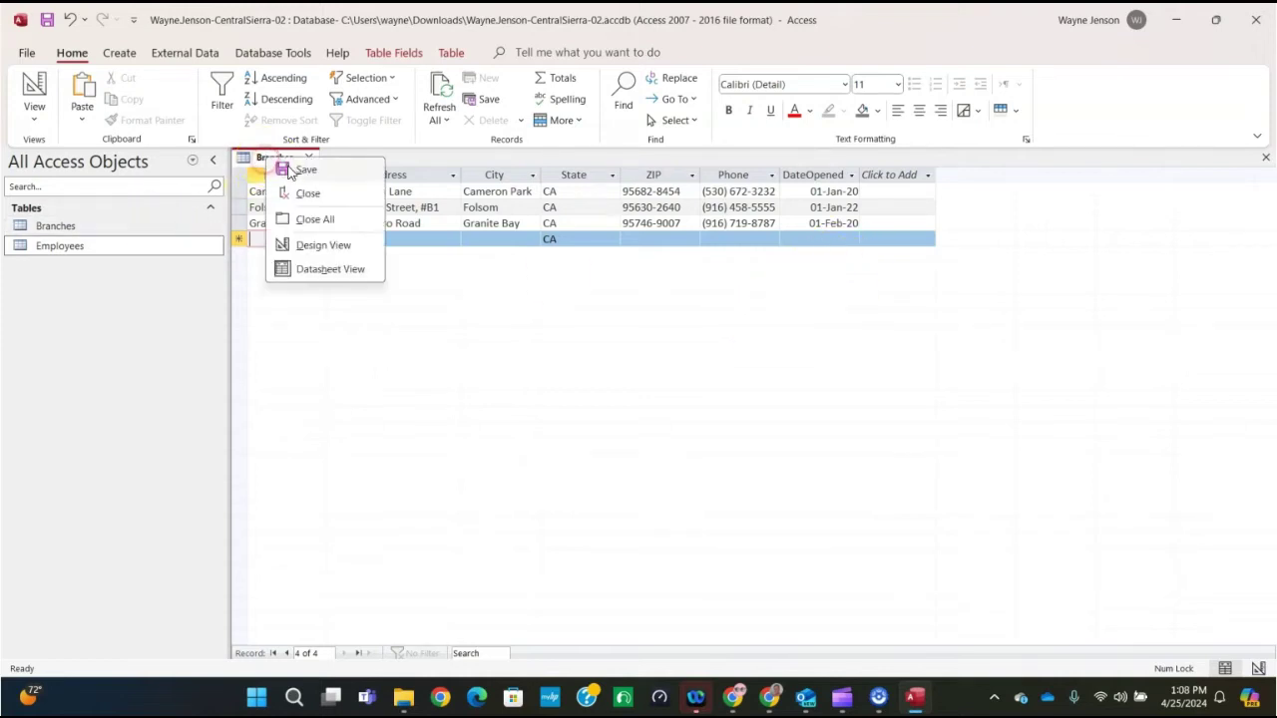
click(284, 161)
right_click(289, 166)
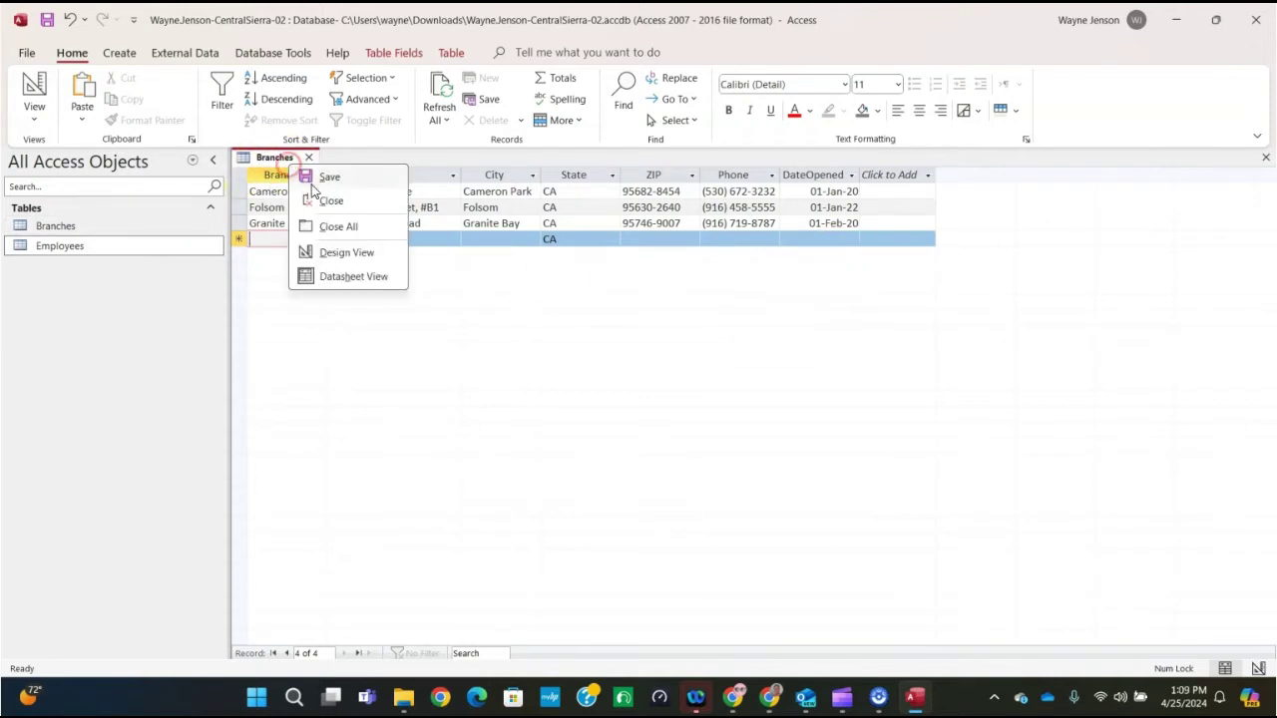
click(325, 202)
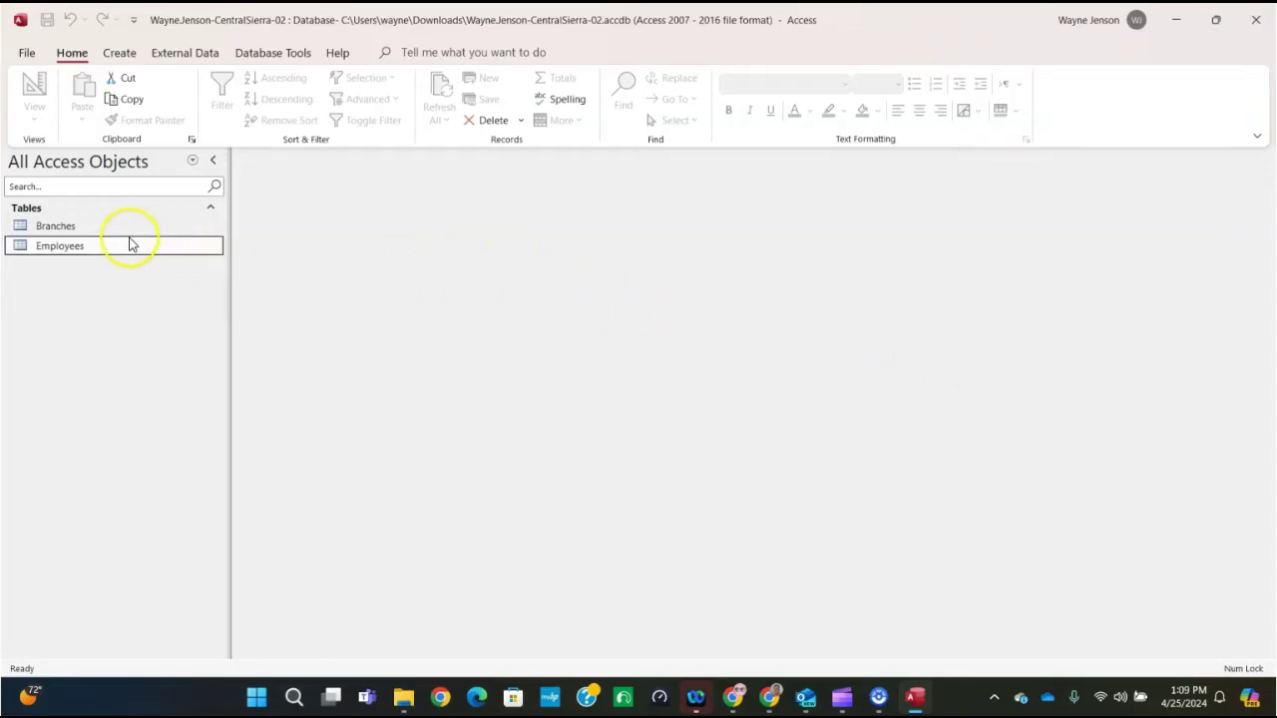
- Open Employees in Design View and choose Lookup Wizard as the Department data type
click(46, 250)
right_click(45, 250)
click(91, 284)
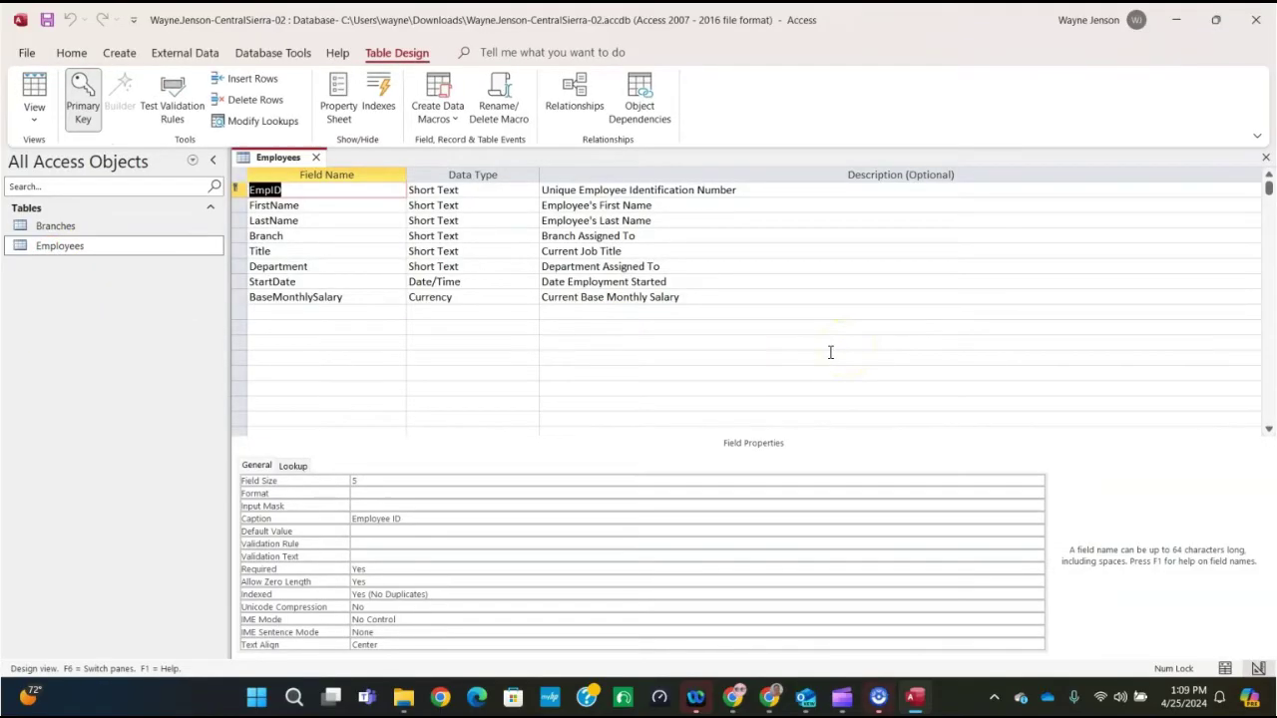
click(237, 267)
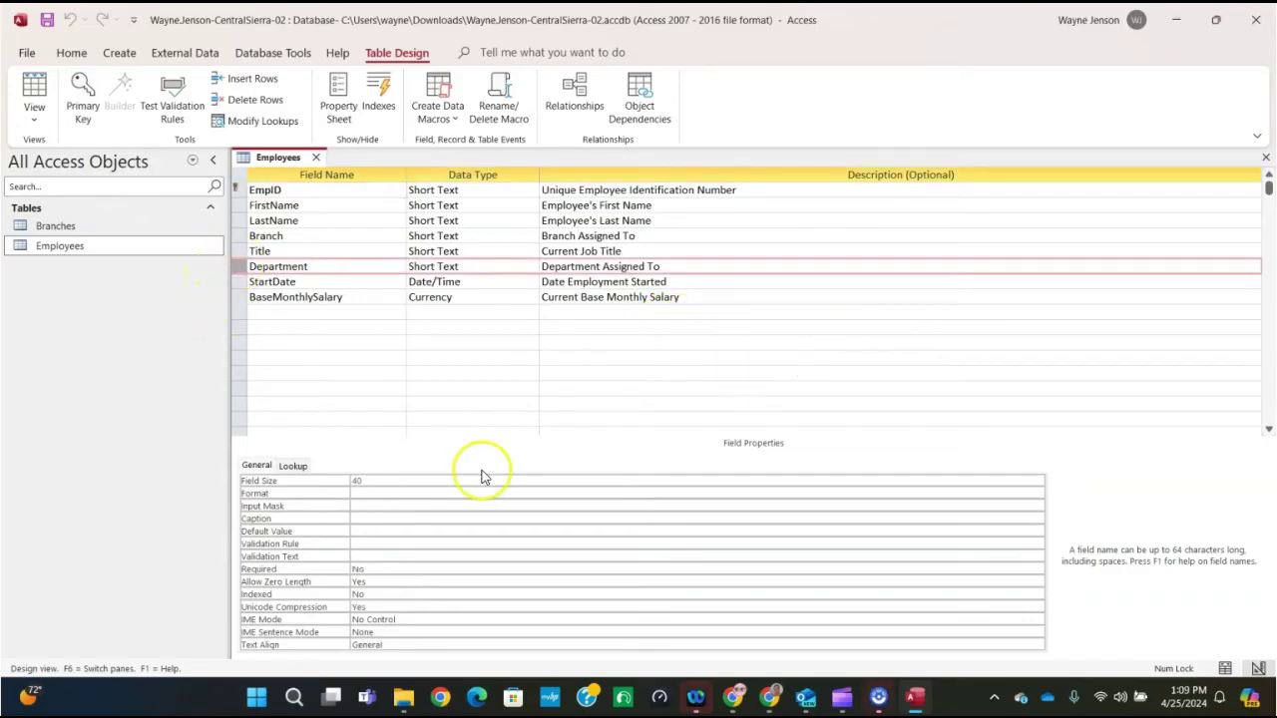
click(503, 267)
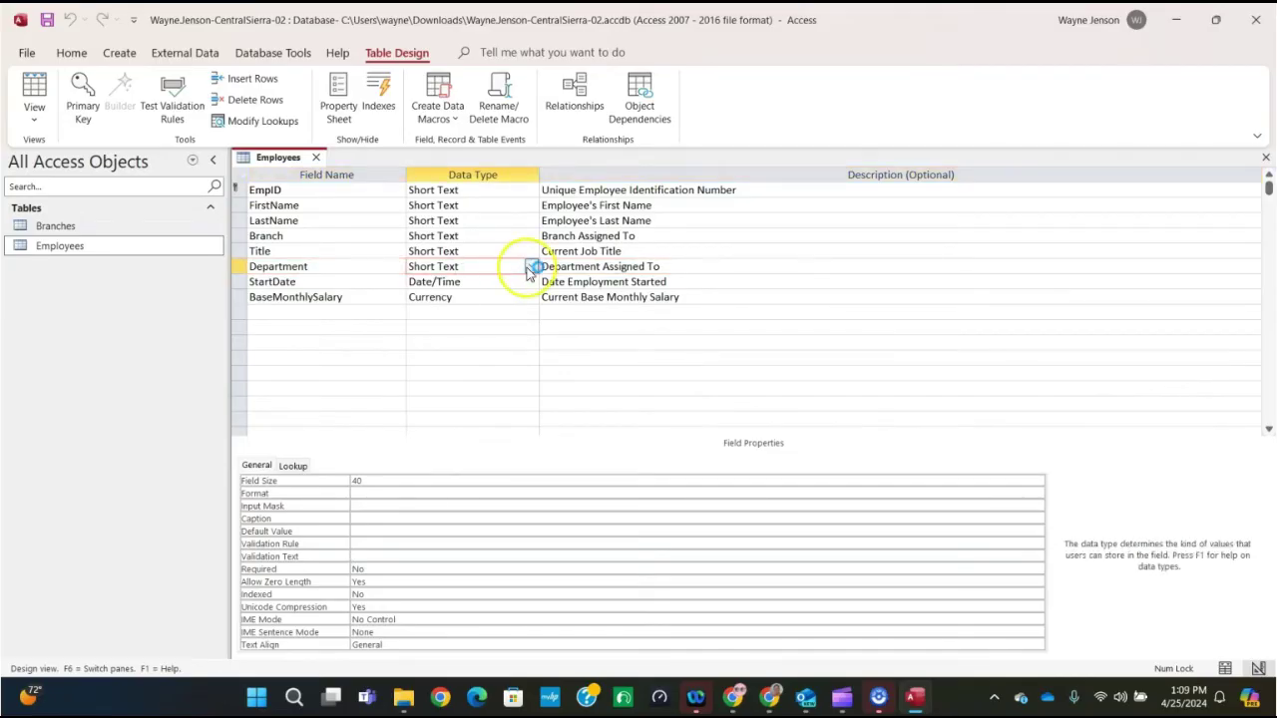
click(530, 267)
click(446, 481)
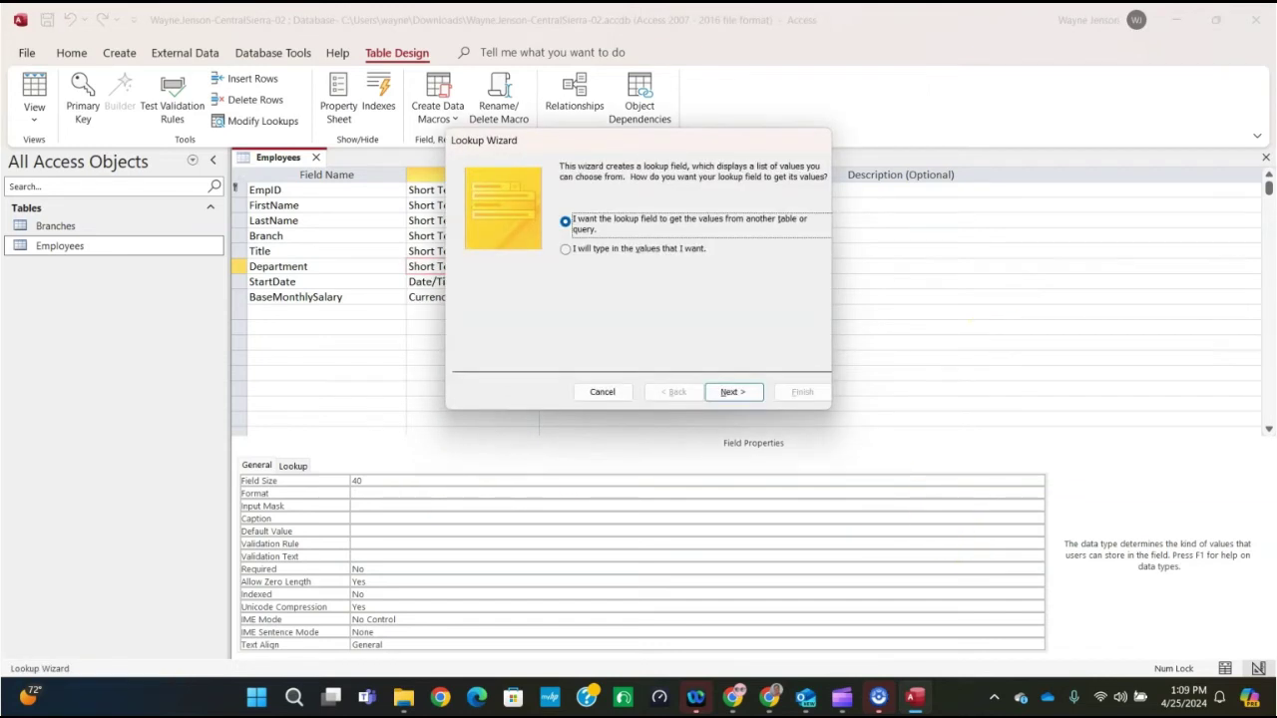
- Type the lookup values Administration, Health and Benefits, Insurance Sales, and Property and Casualty
click(564, 251)
click(734, 392)
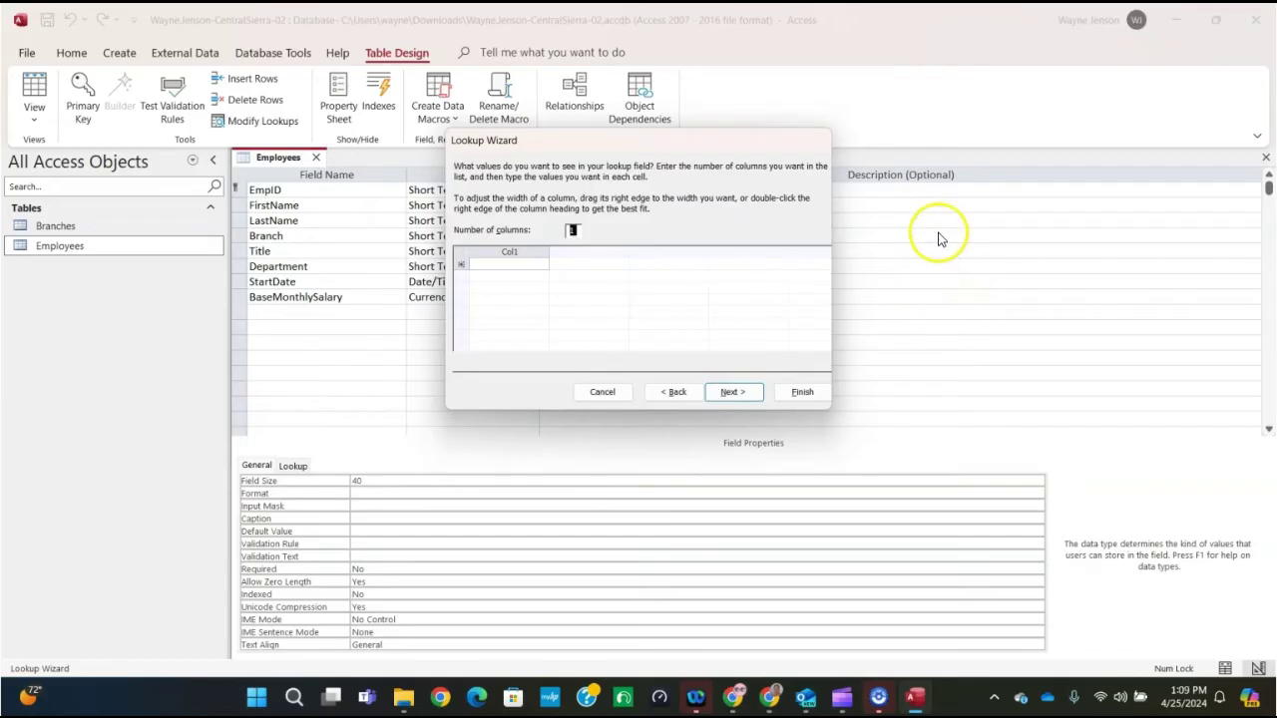
click(503, 264)
text(Admini)
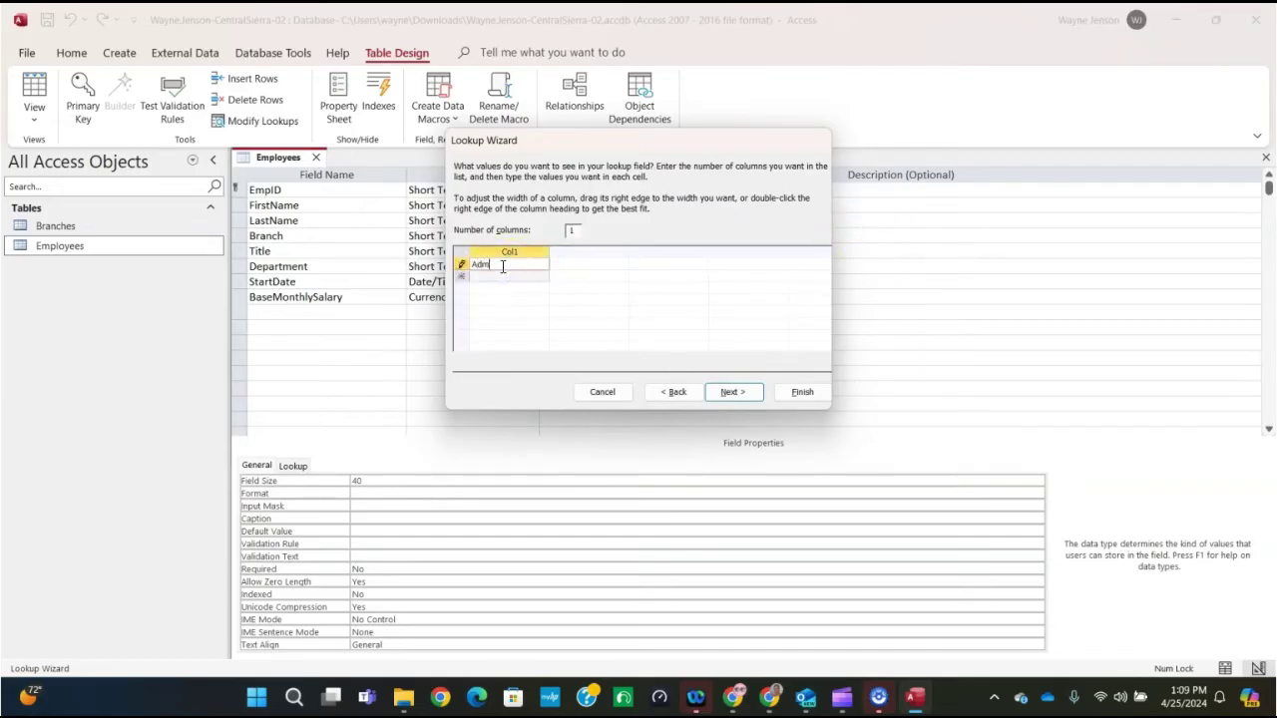
text(stration)
key(Return)
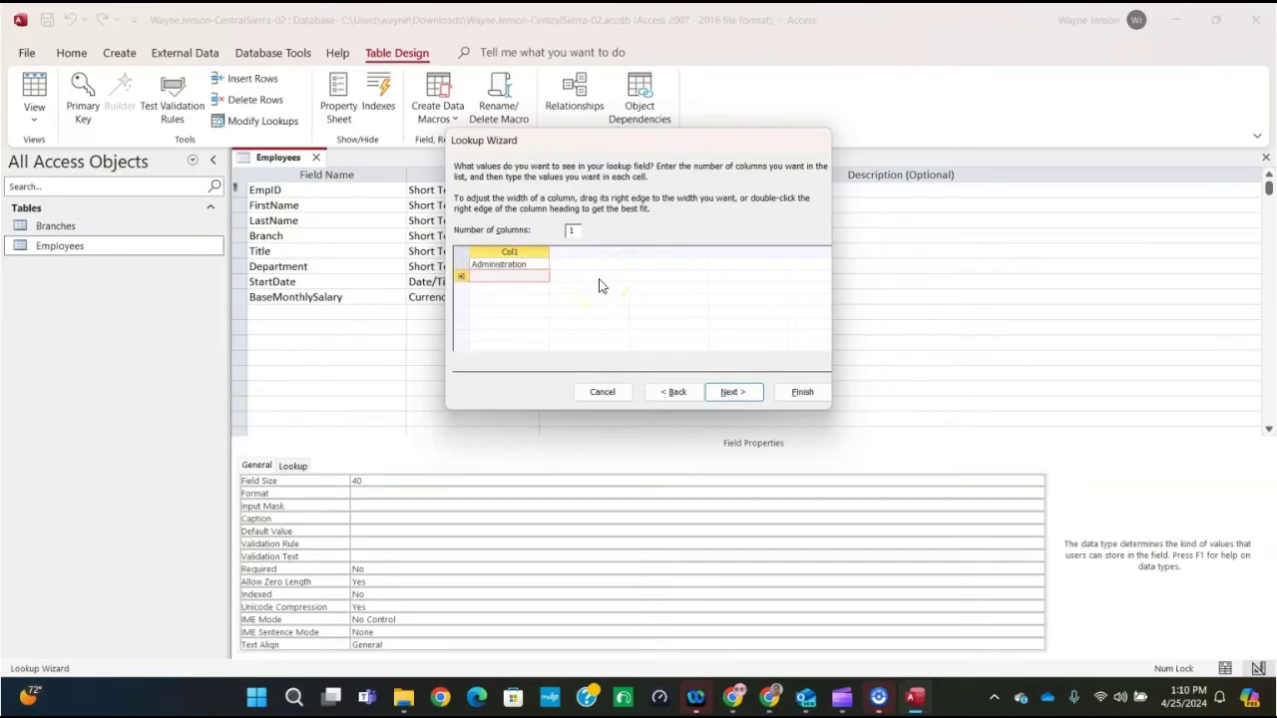
text(Health and Benefits)
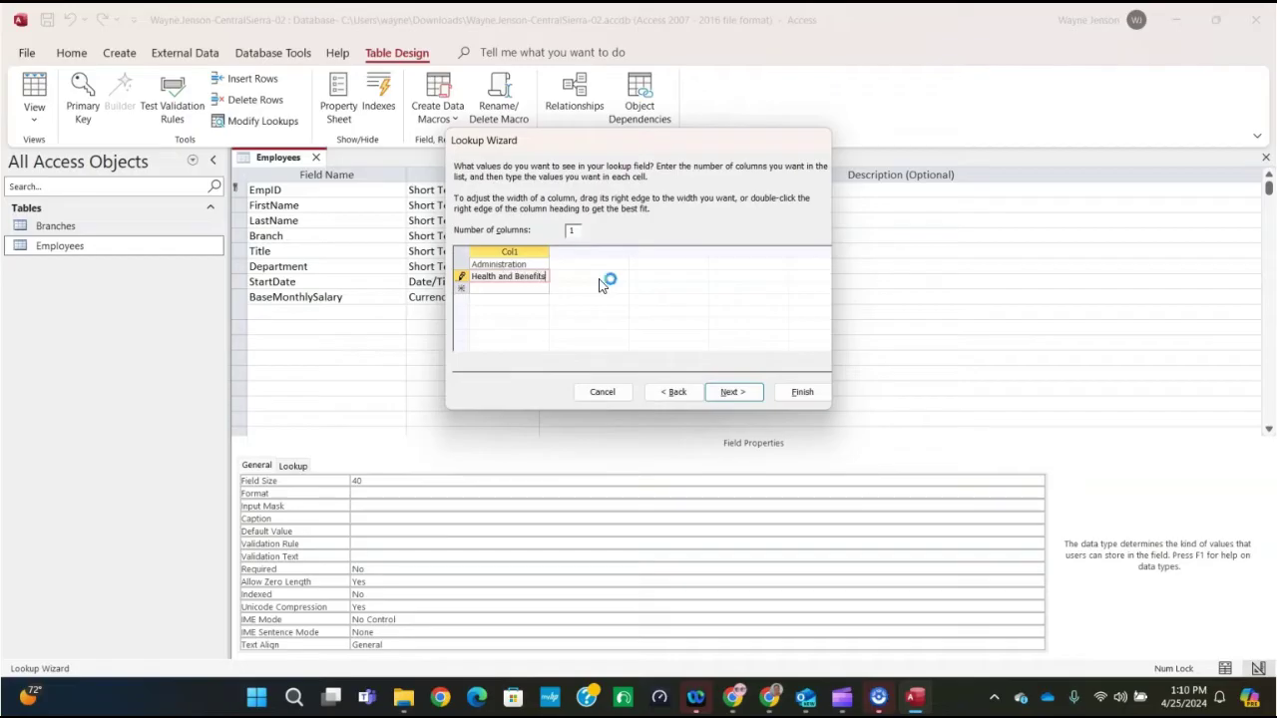
key(Return)
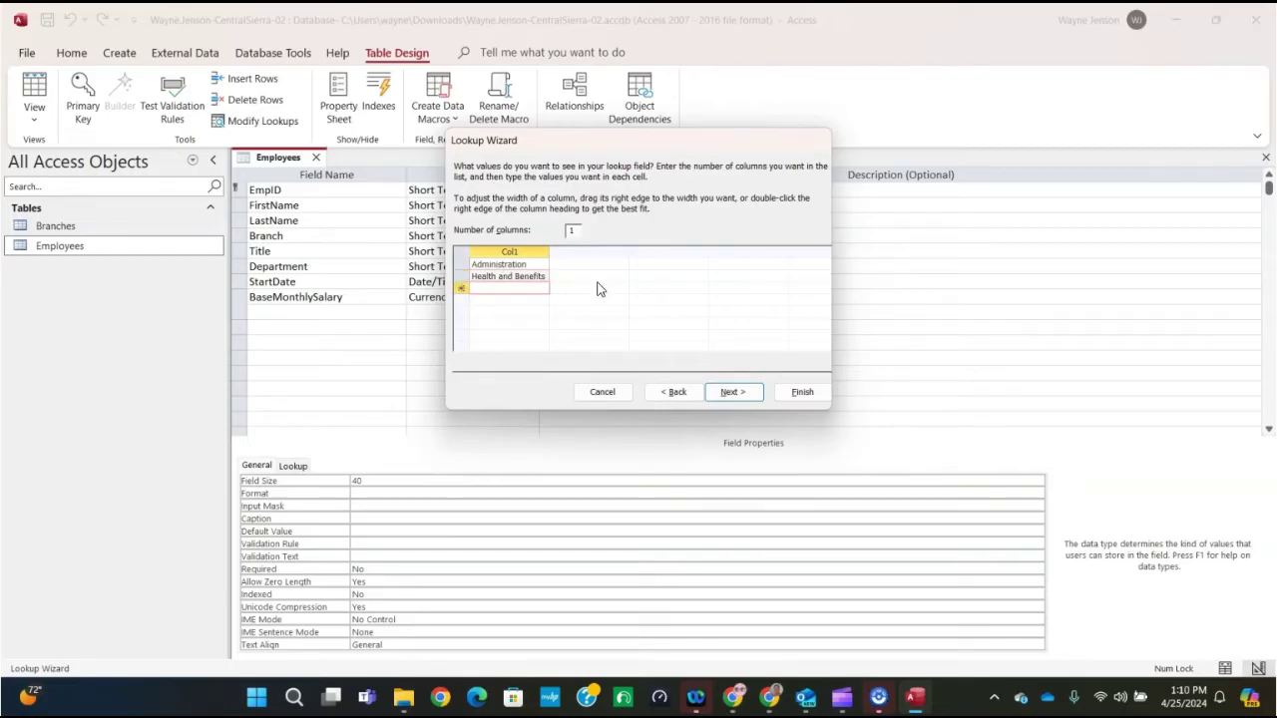
text(Ins)
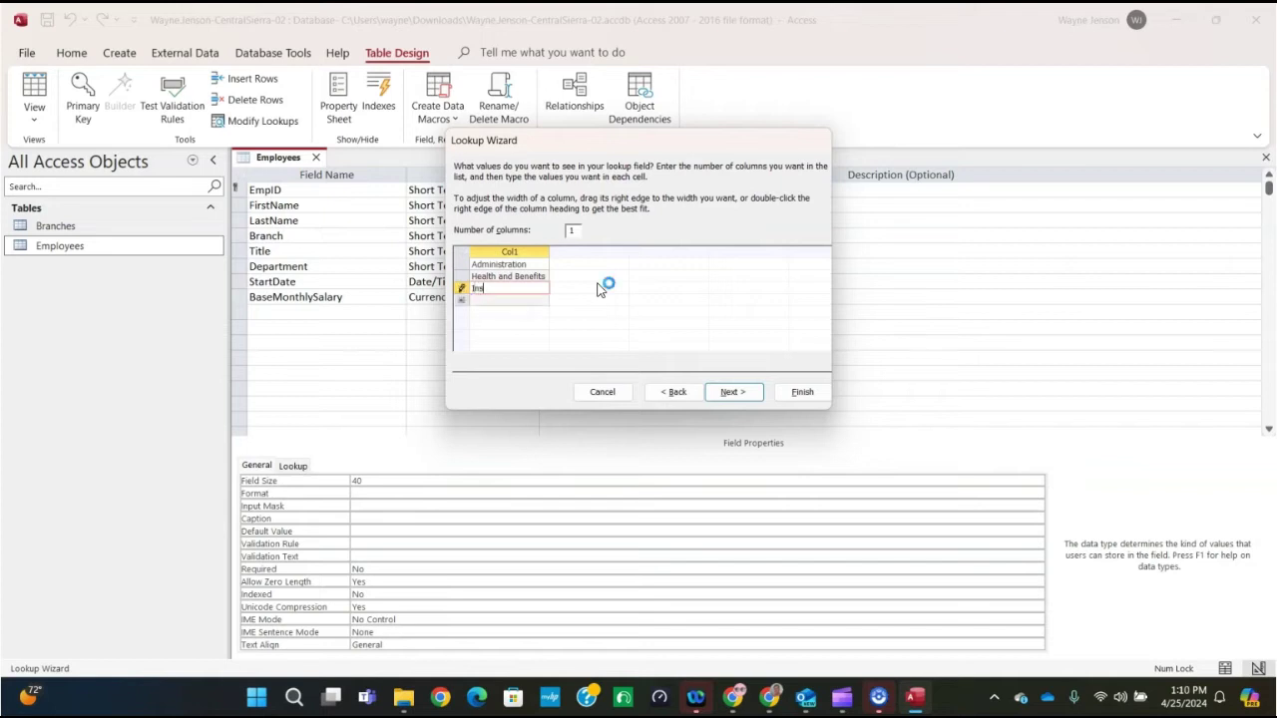
text(urance Sales)
key(Return)
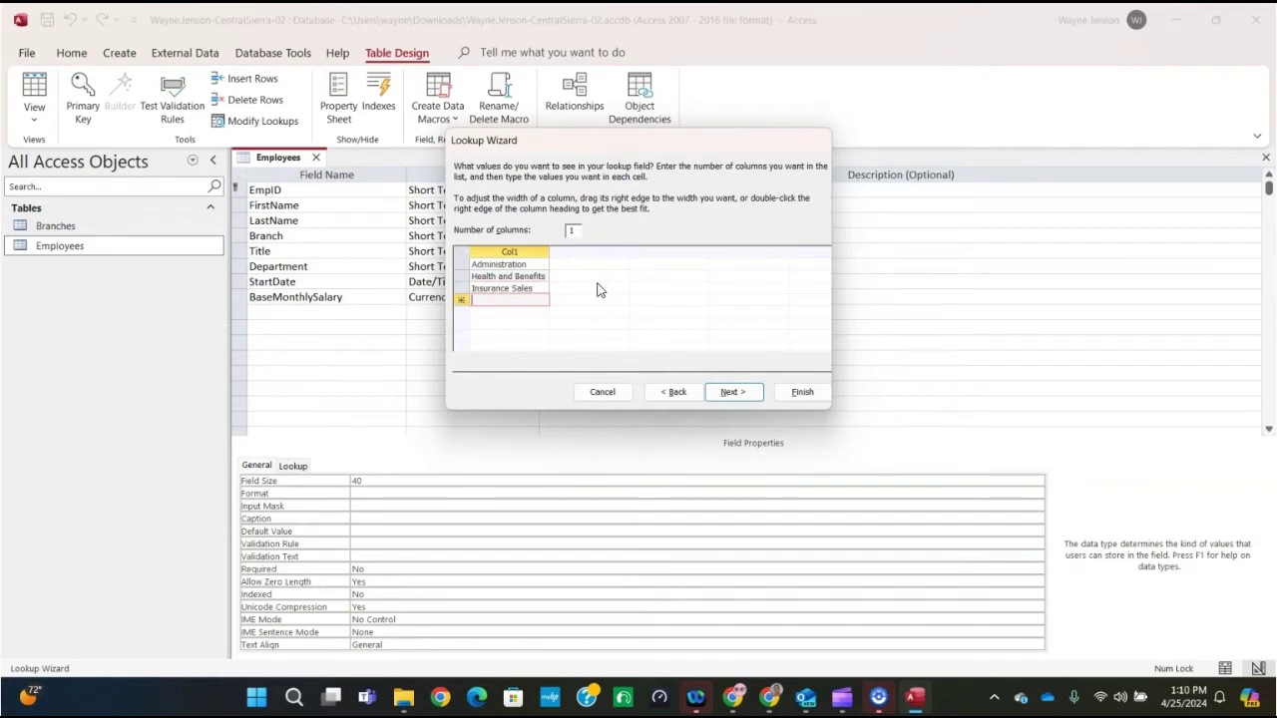
text(Property and C)
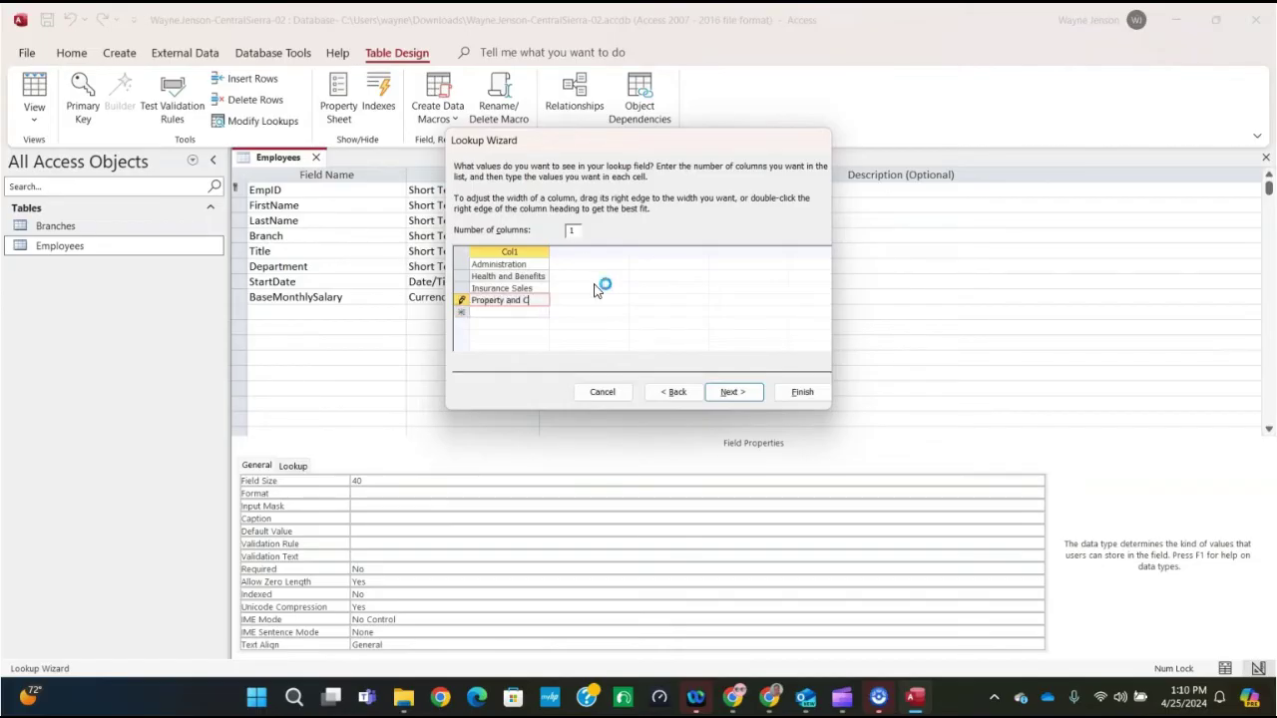
text(asualty)
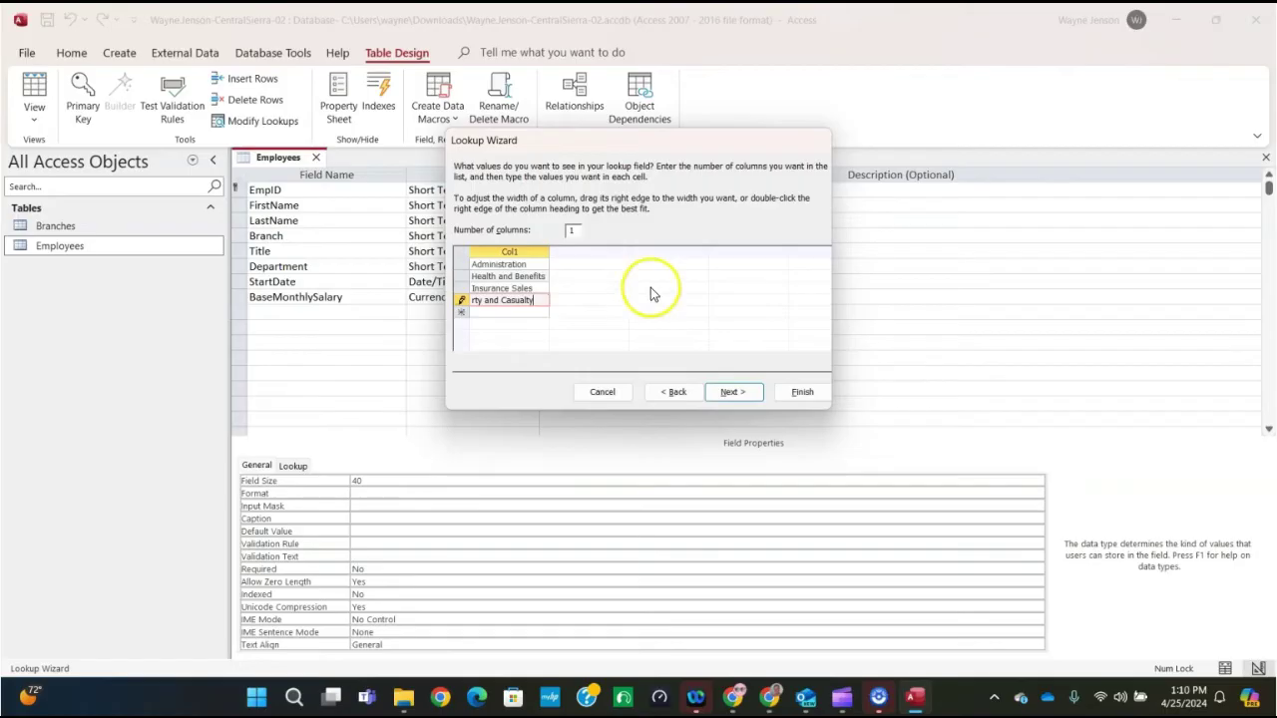
- Check Limit To List and finish the Department lookup wizard
click(703, 322)
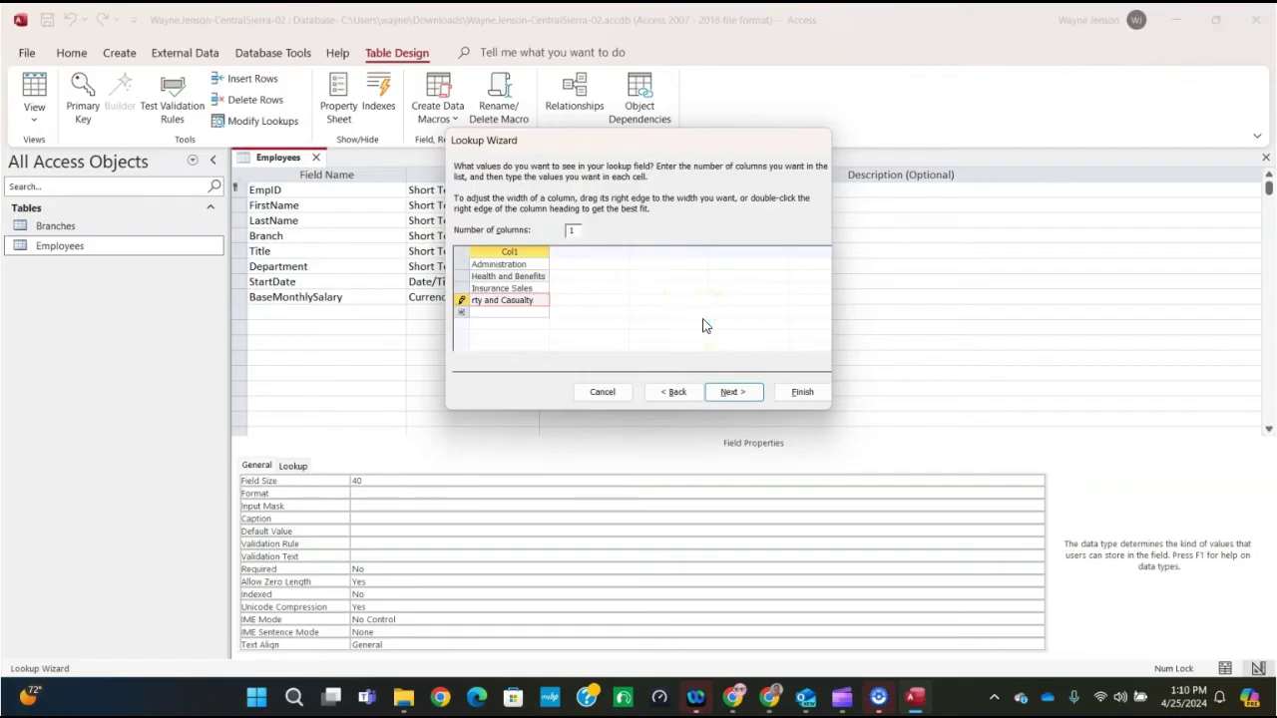
click(726, 393)
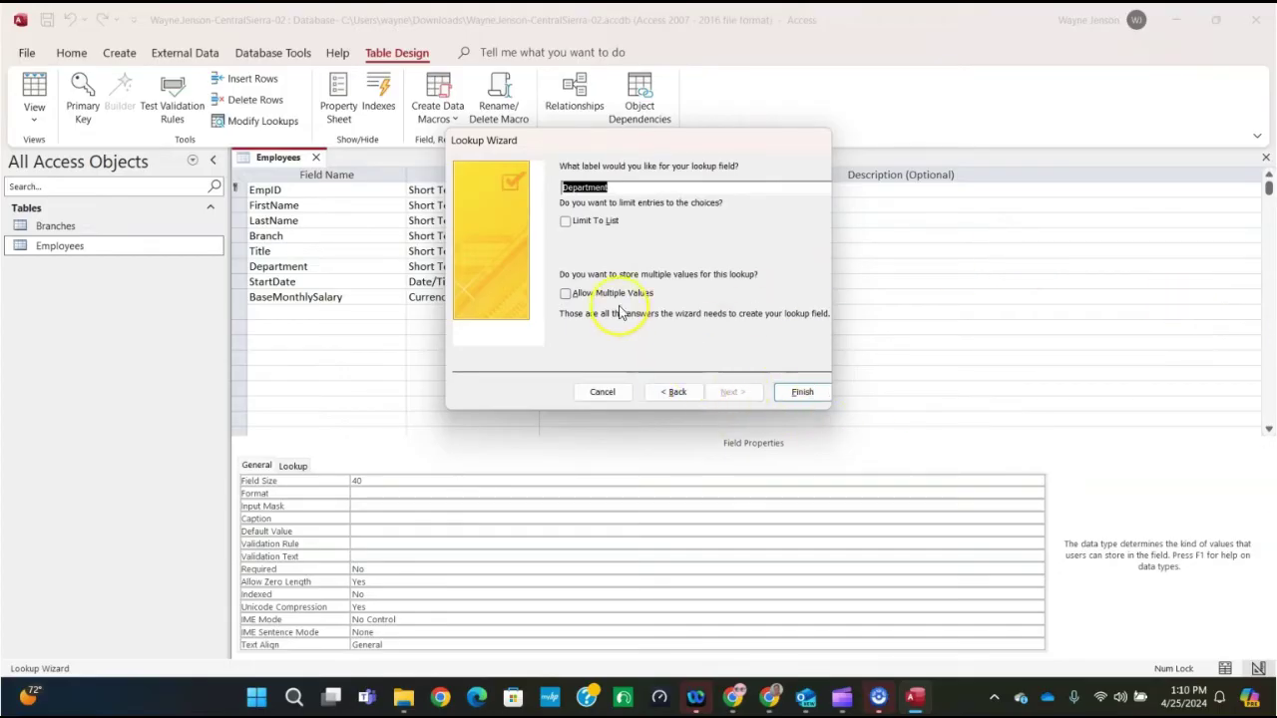
click(577, 220)
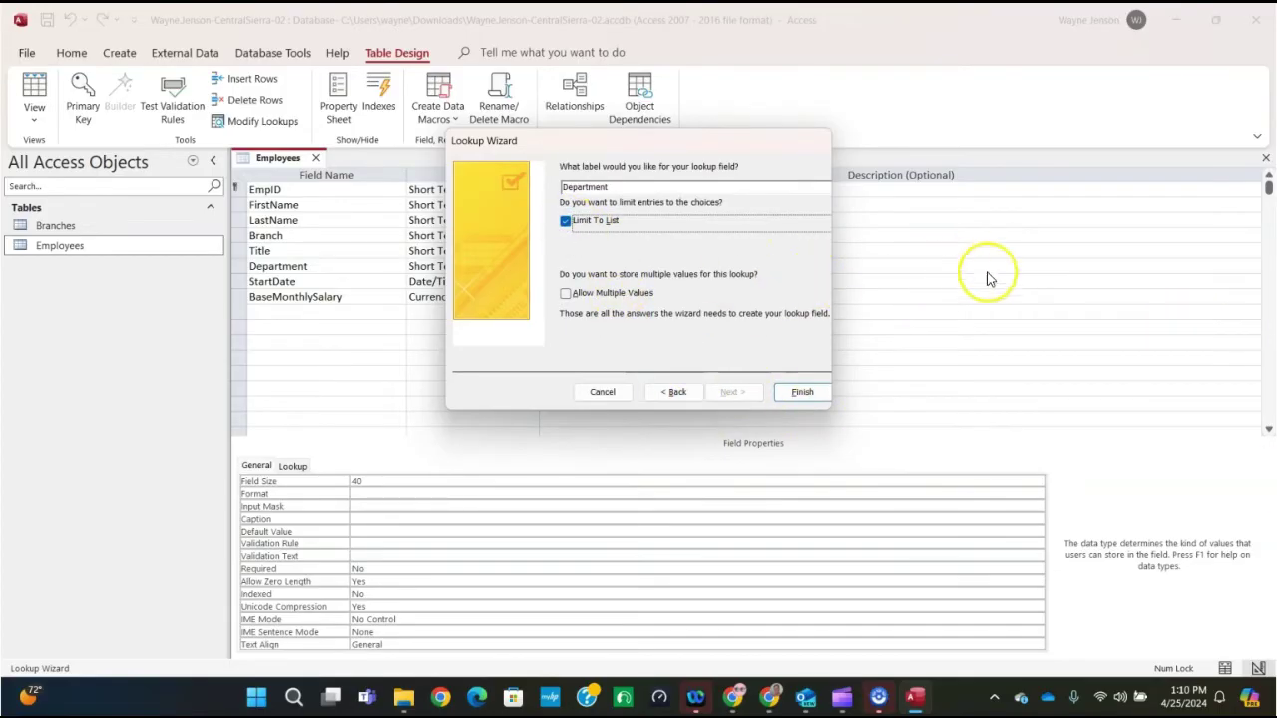
click(793, 394)
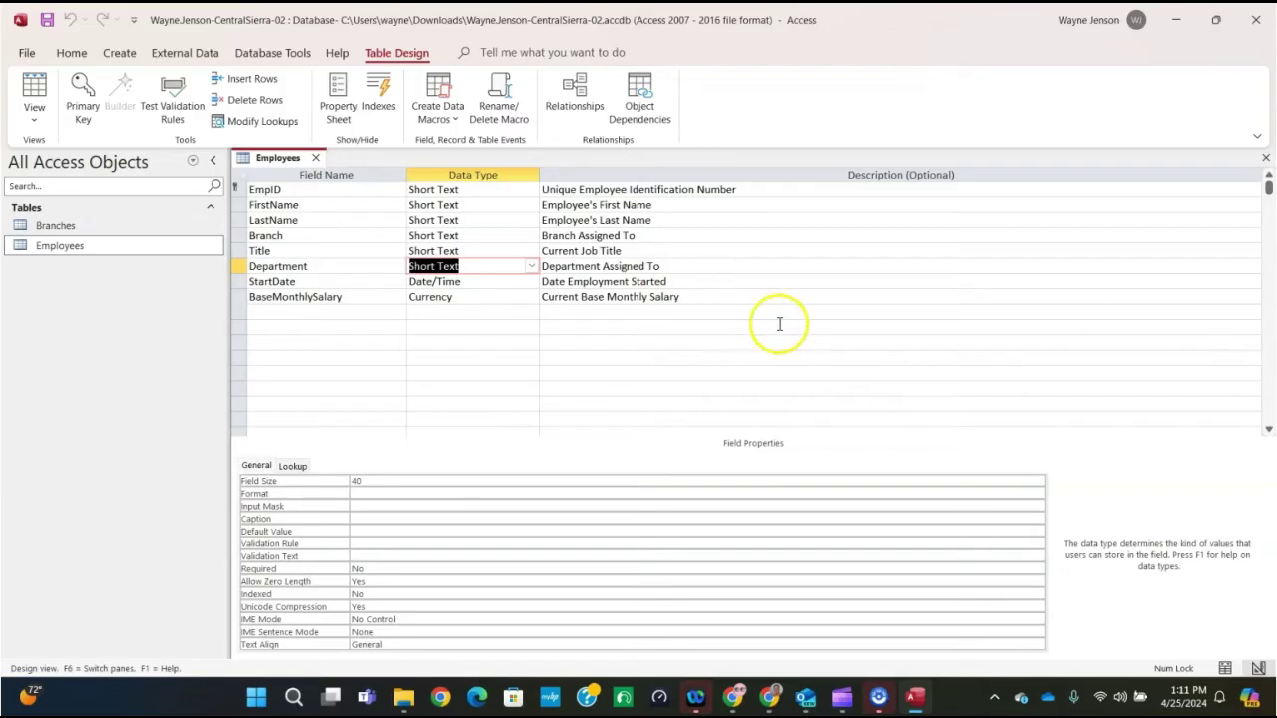
- Open the Branches table in Design View, then return to the Employees design's Branch description
right_click(78, 228)
click(127, 264)
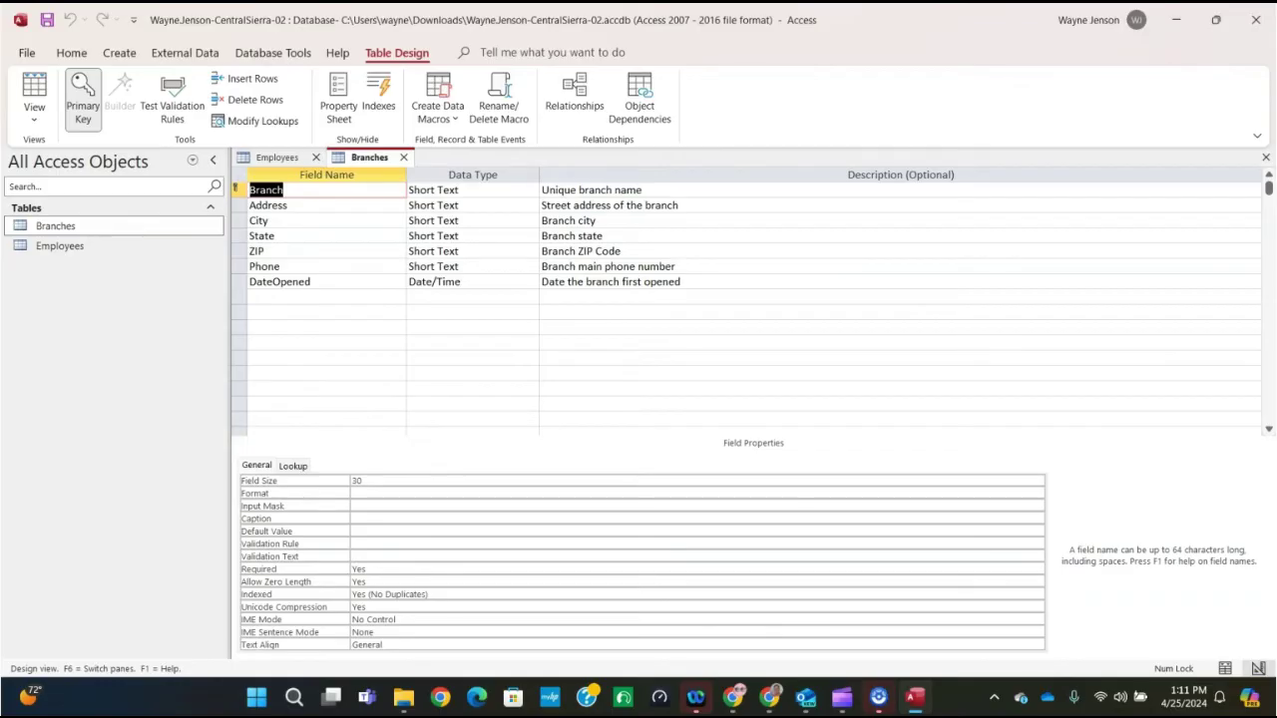
click(277, 156)
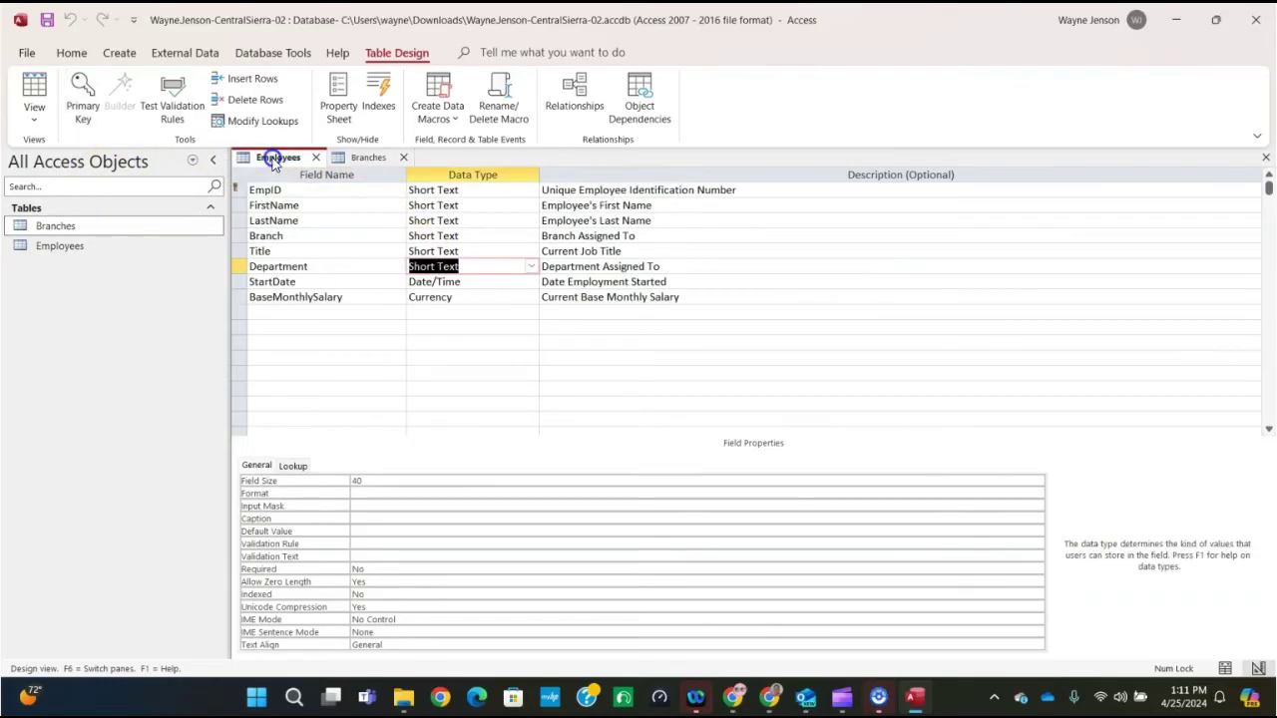
click(693, 236)
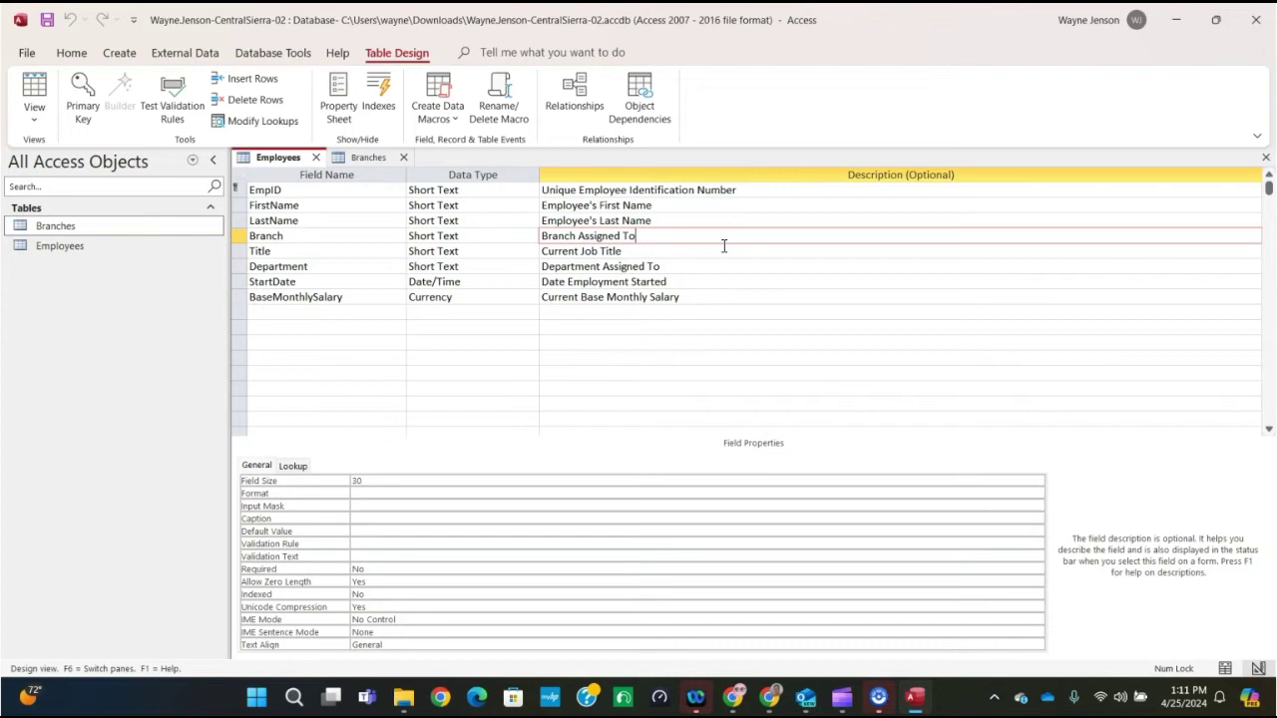
- Append ' - Must match a branch in the Branches table' to the Branch field description
click(684, 243)
click(652, 237)
text(-)
text(Must match a branch i)
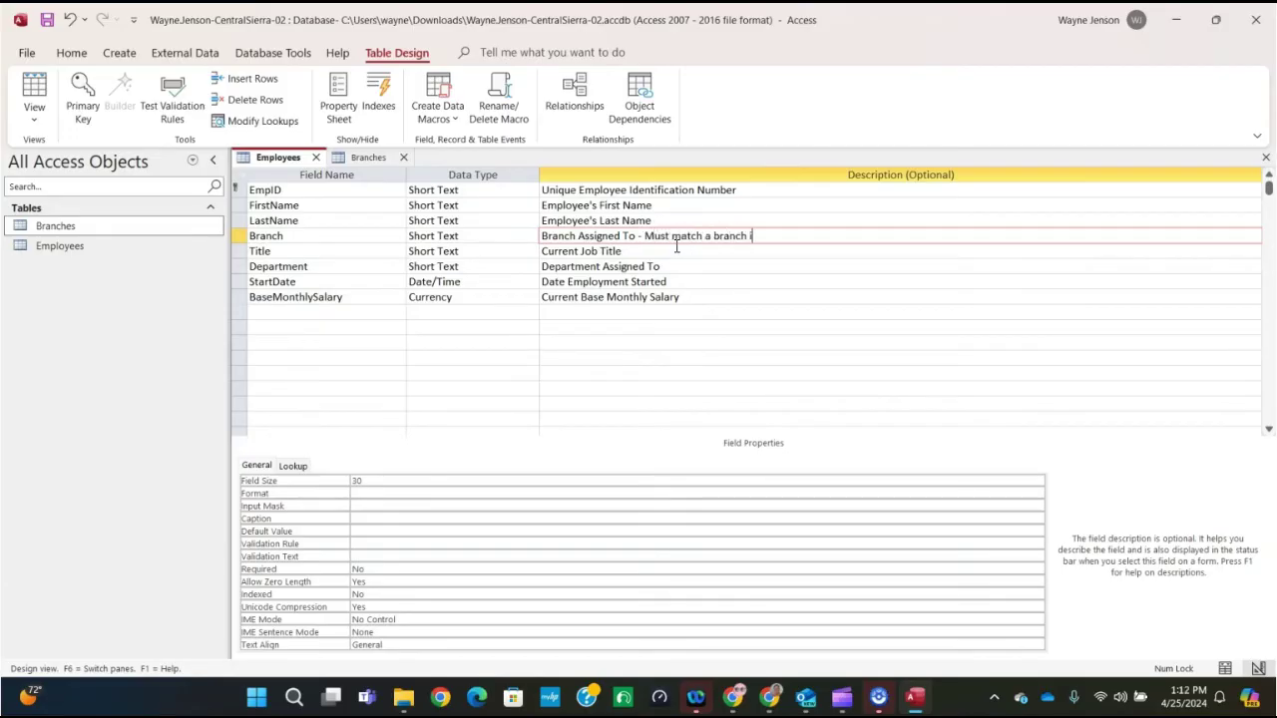
text(n the Branches table)
- Save and close both the Employees and Branches table designs
right_click(287, 160)
click(329, 172)
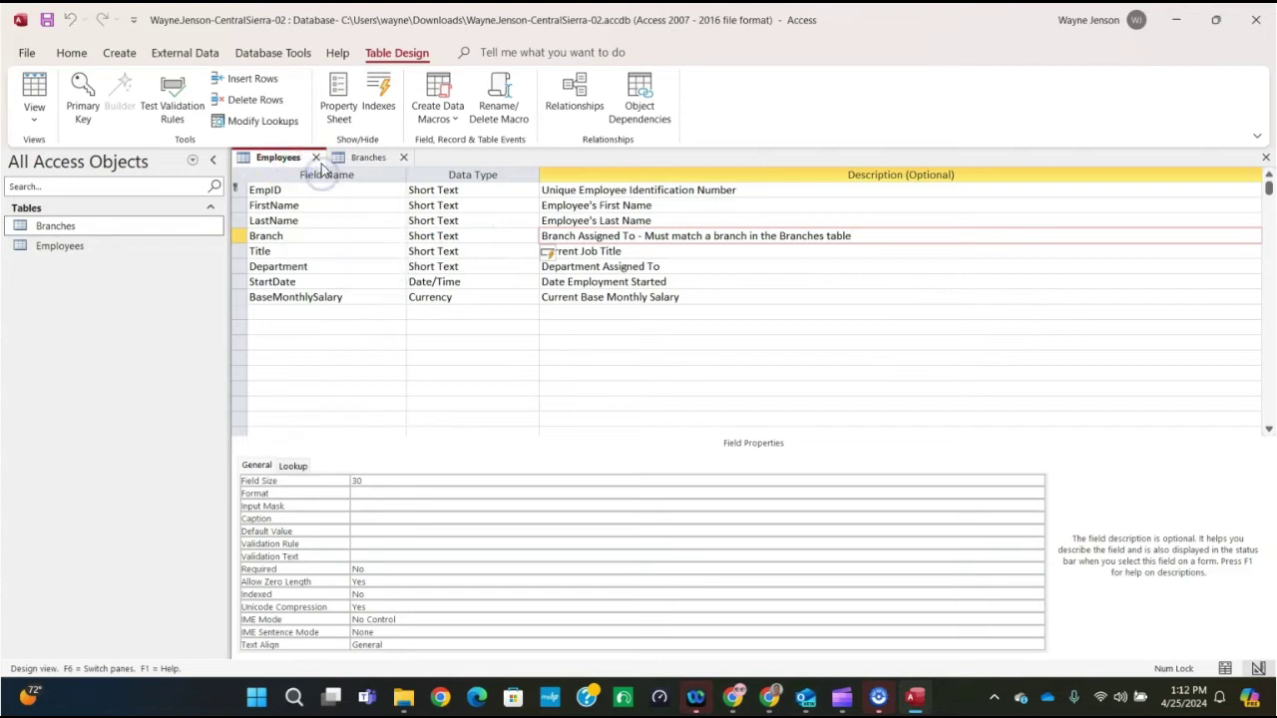
right_click(285, 159)
click(334, 196)
right_click(275, 156)
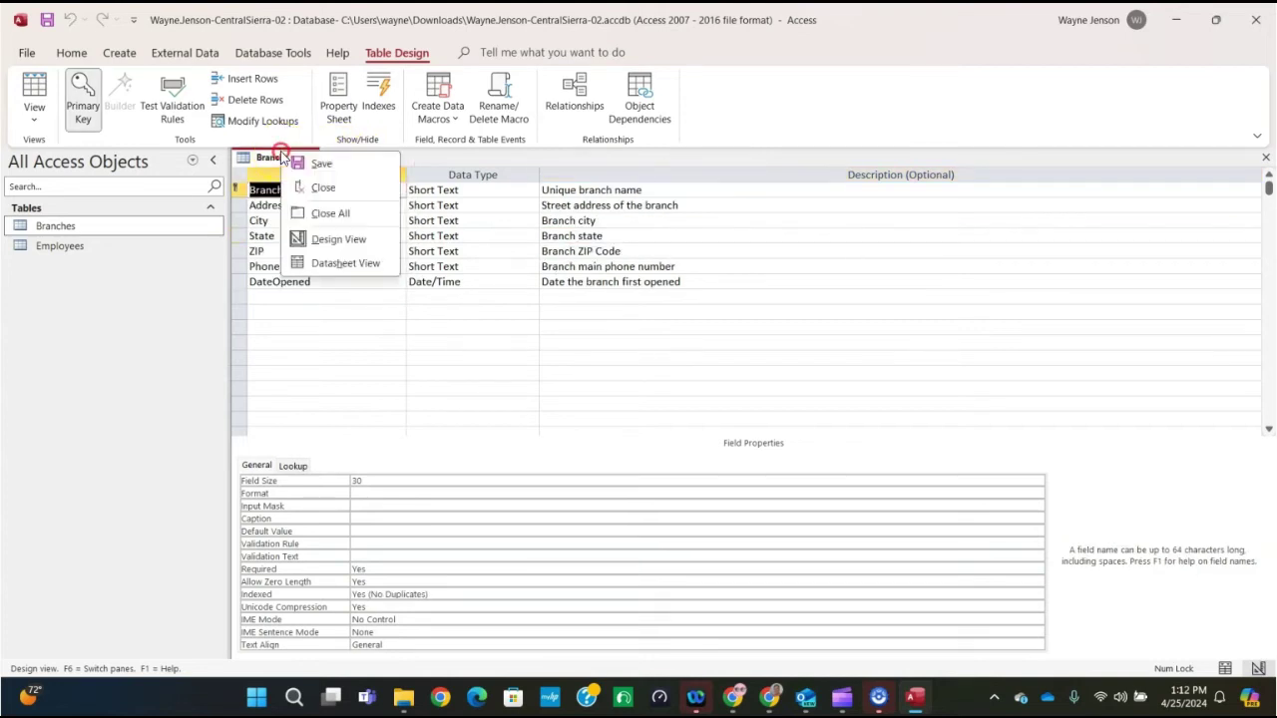
click(319, 164)
right_click(284, 158)
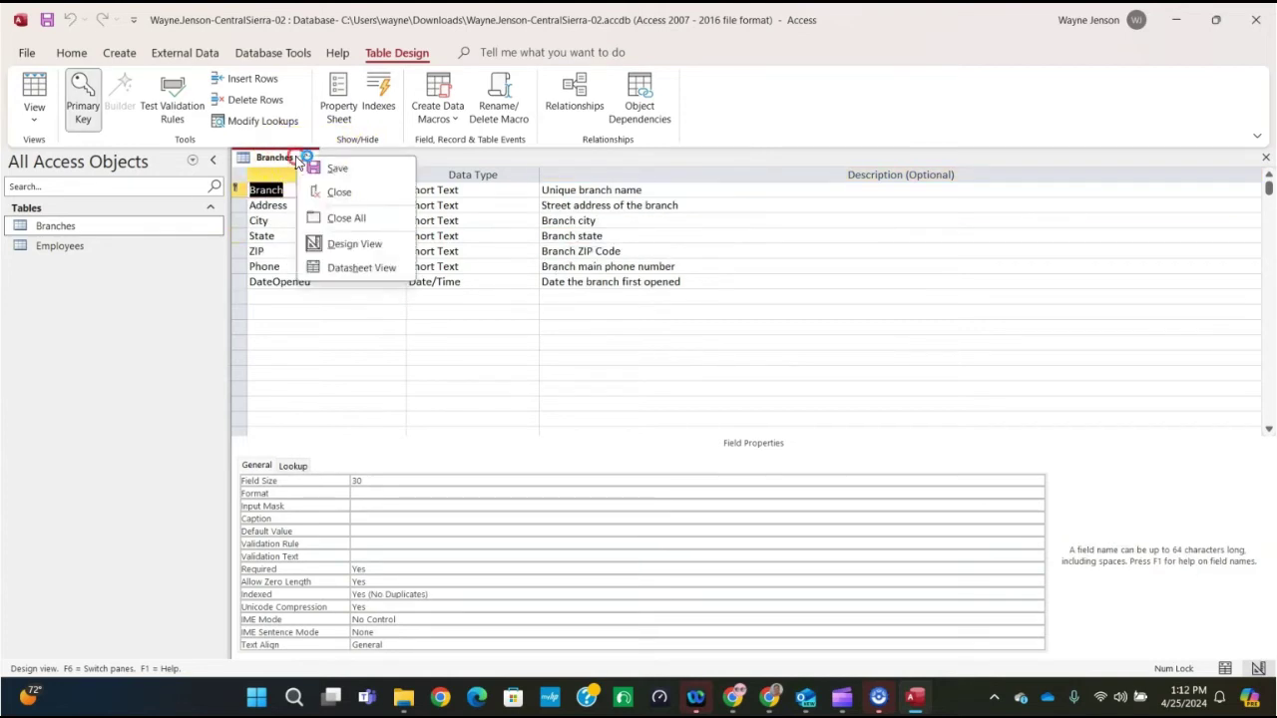
click(333, 191)
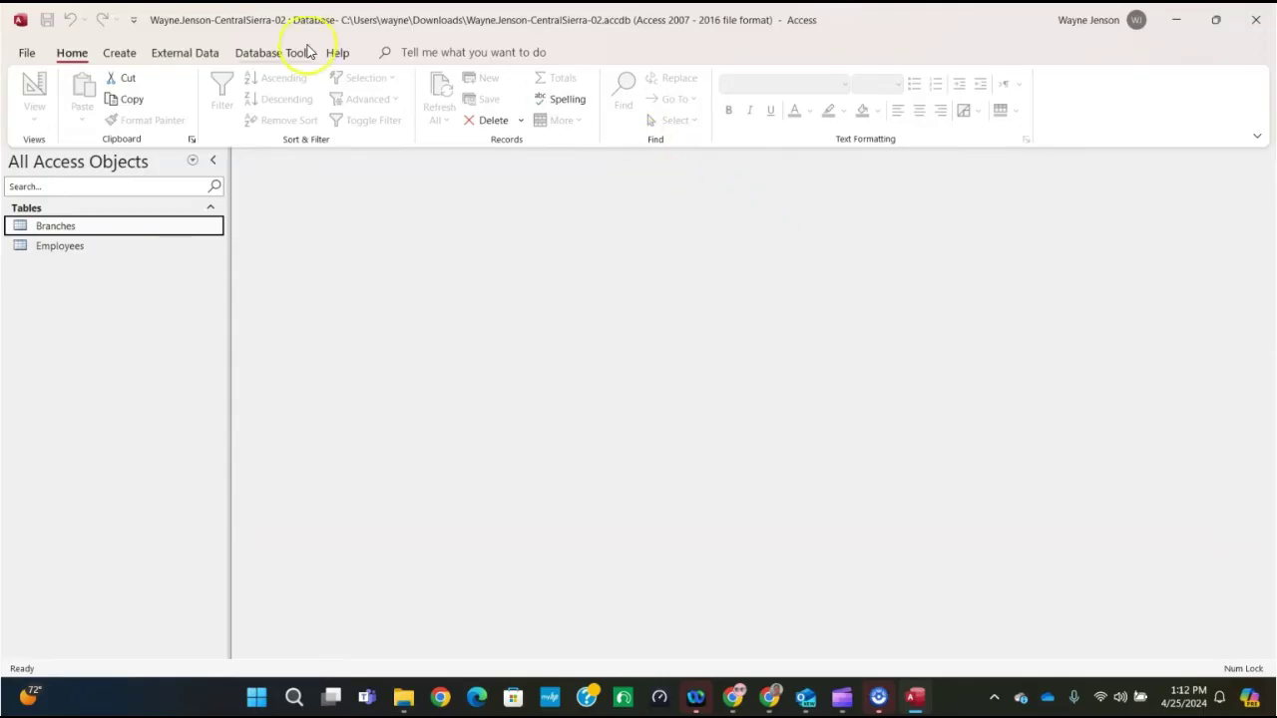
- Open the Relationships window from Database Tools and show the Add Tables list
click(262, 55)
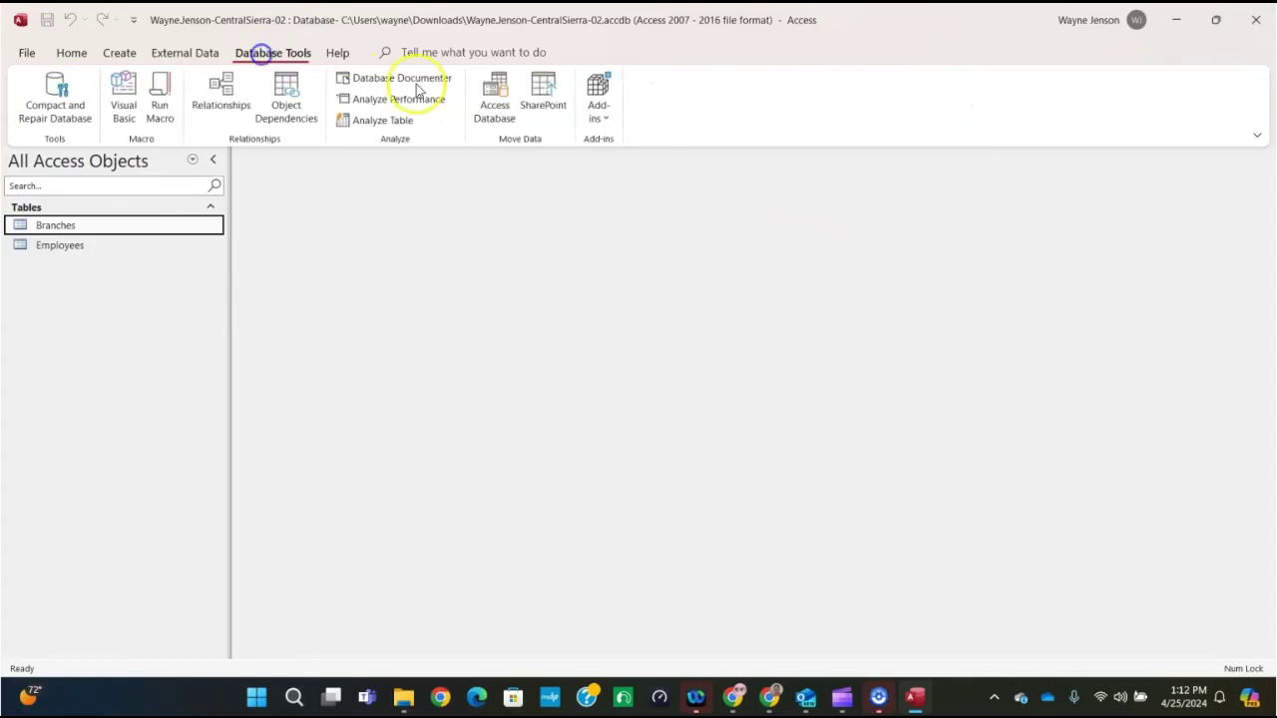
click(220, 97)
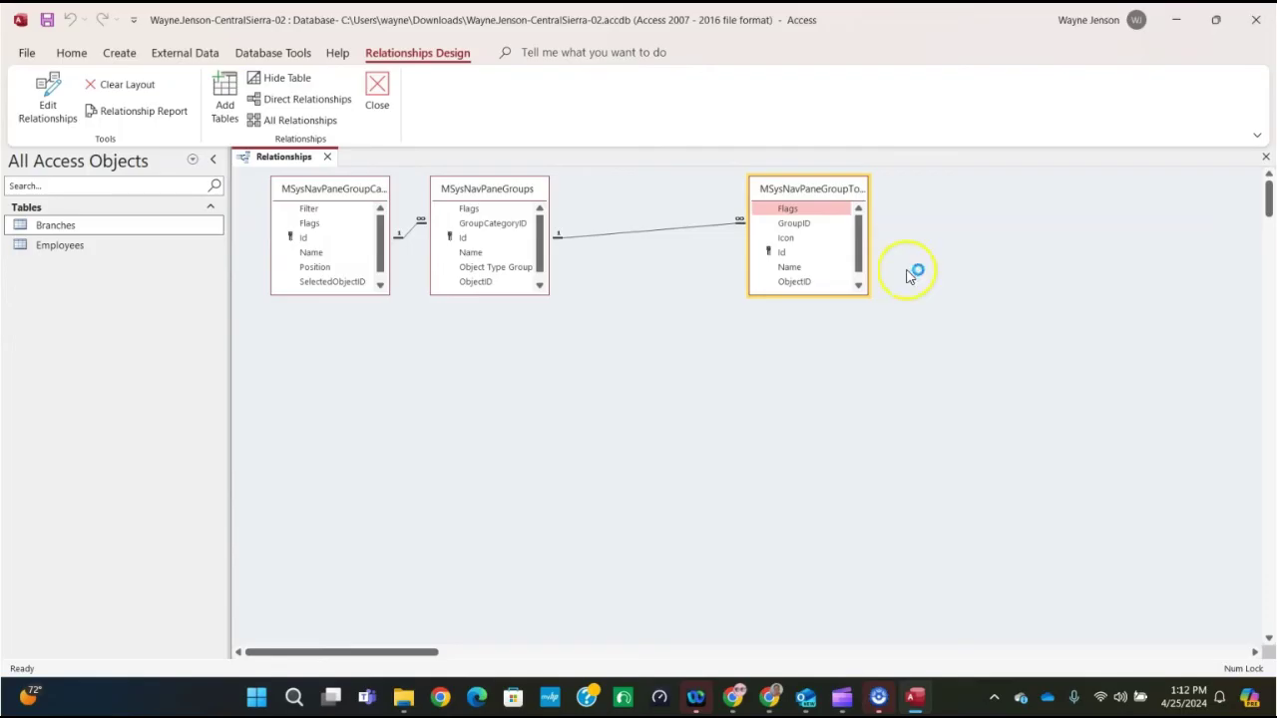
click(225, 100)
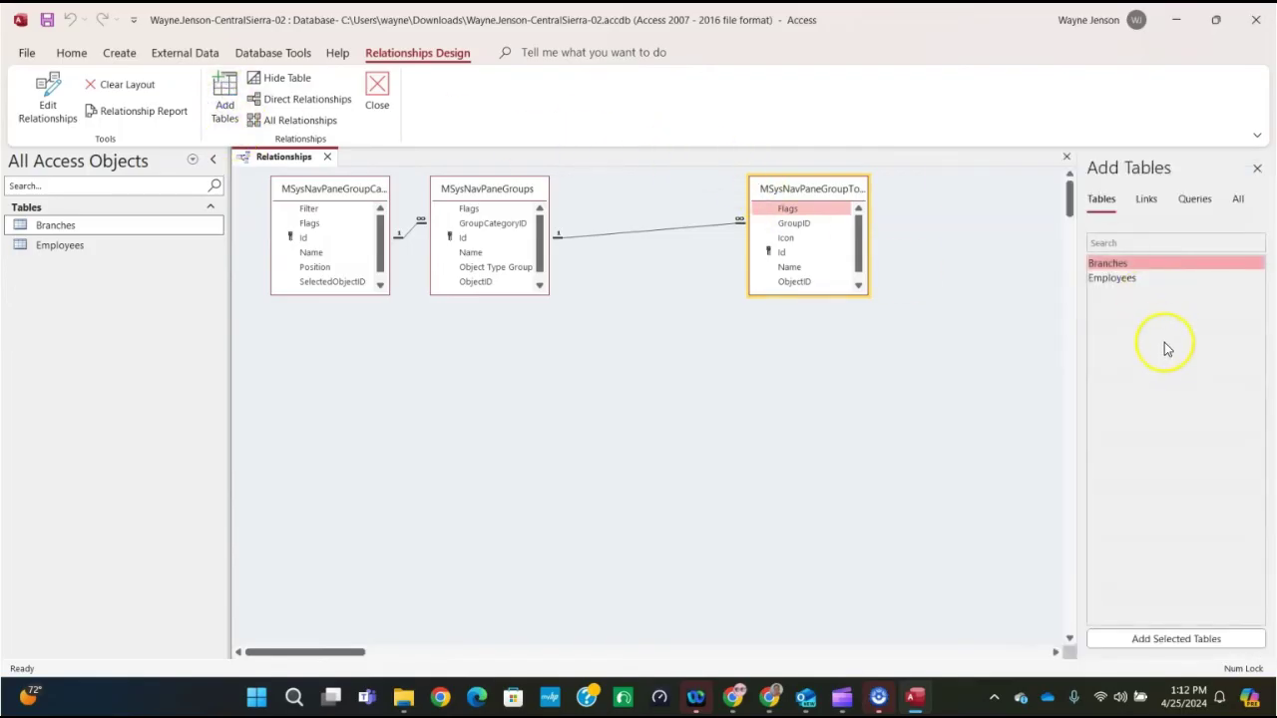
- Add the Branches and Employees tables to the relationships diagram
click(1110, 263)
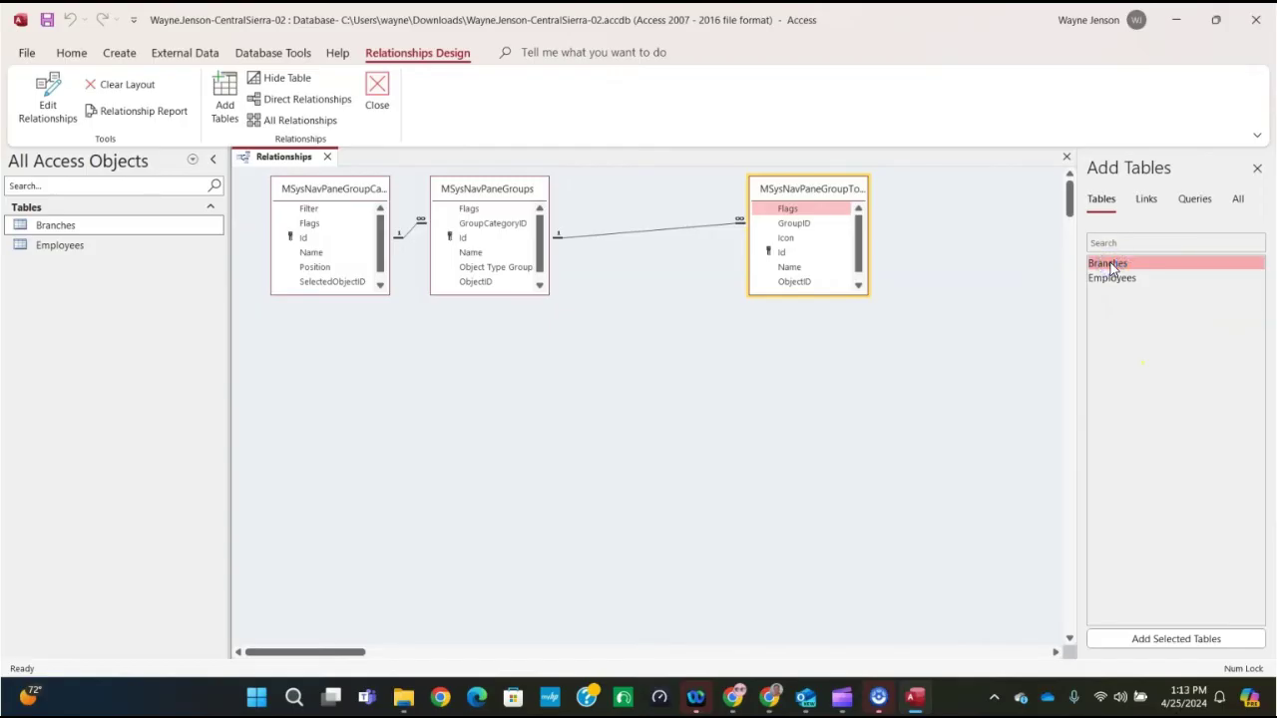
click(1104, 269)
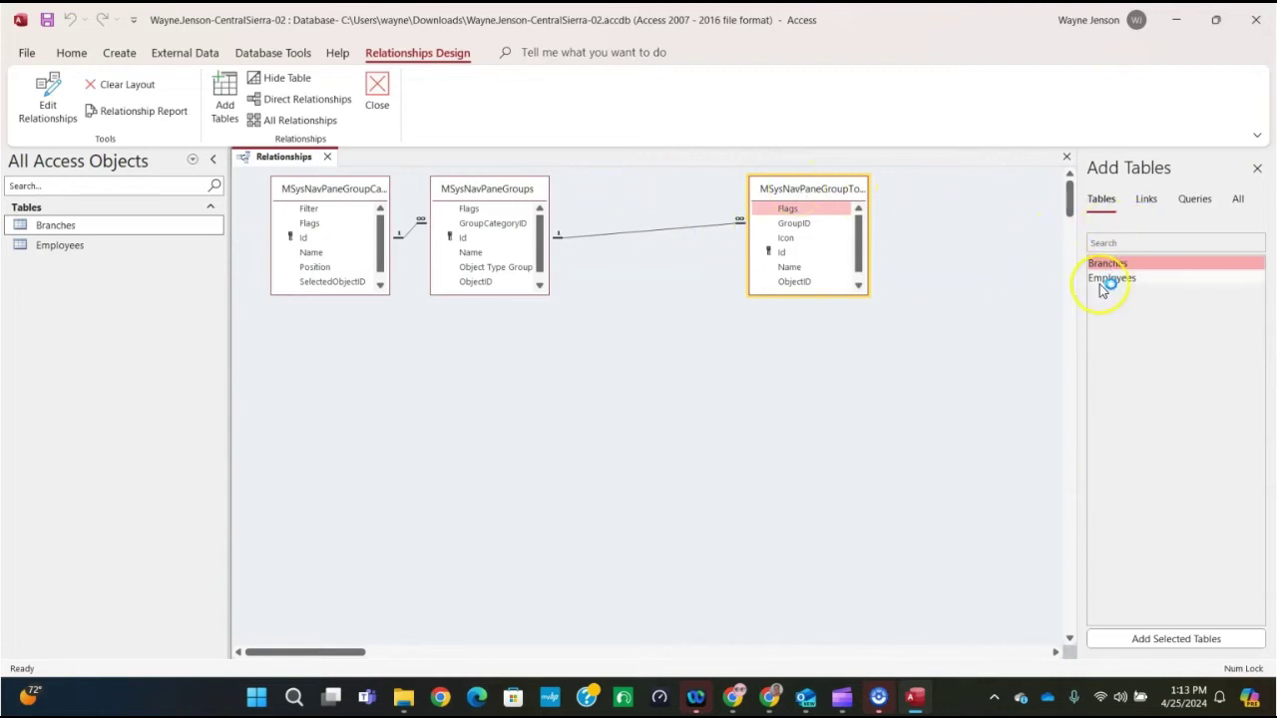
click(1182, 639)
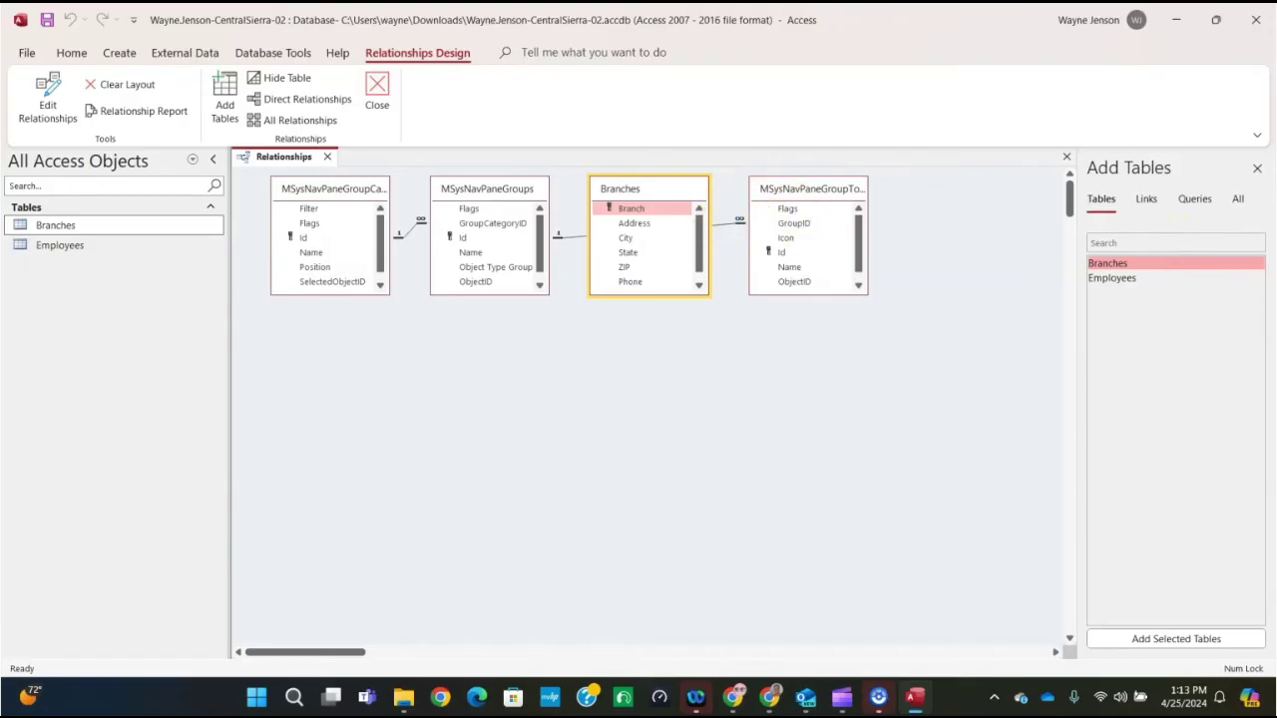
click(1117, 278)
click(1169, 638)
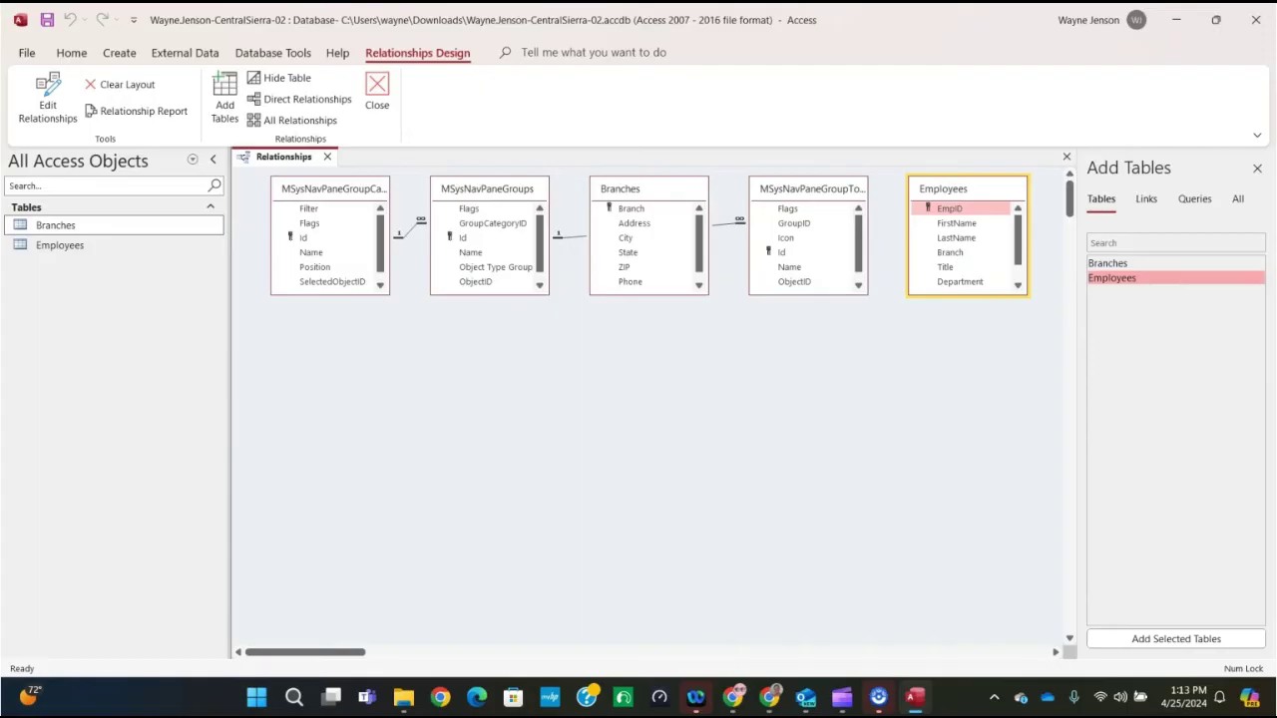
- Close the Add Tables pane and enlarge the Employees and Branches boxes to show every field
click(1257, 167)
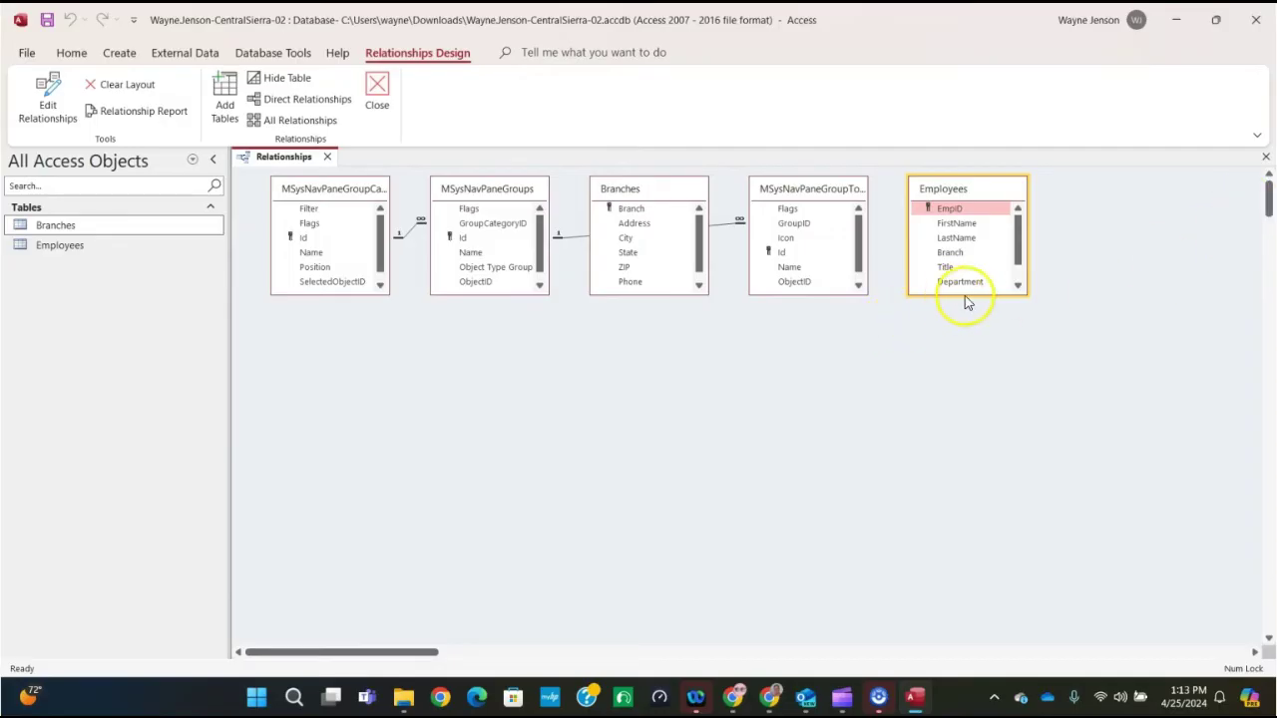
drag(965, 294, 961, 337)
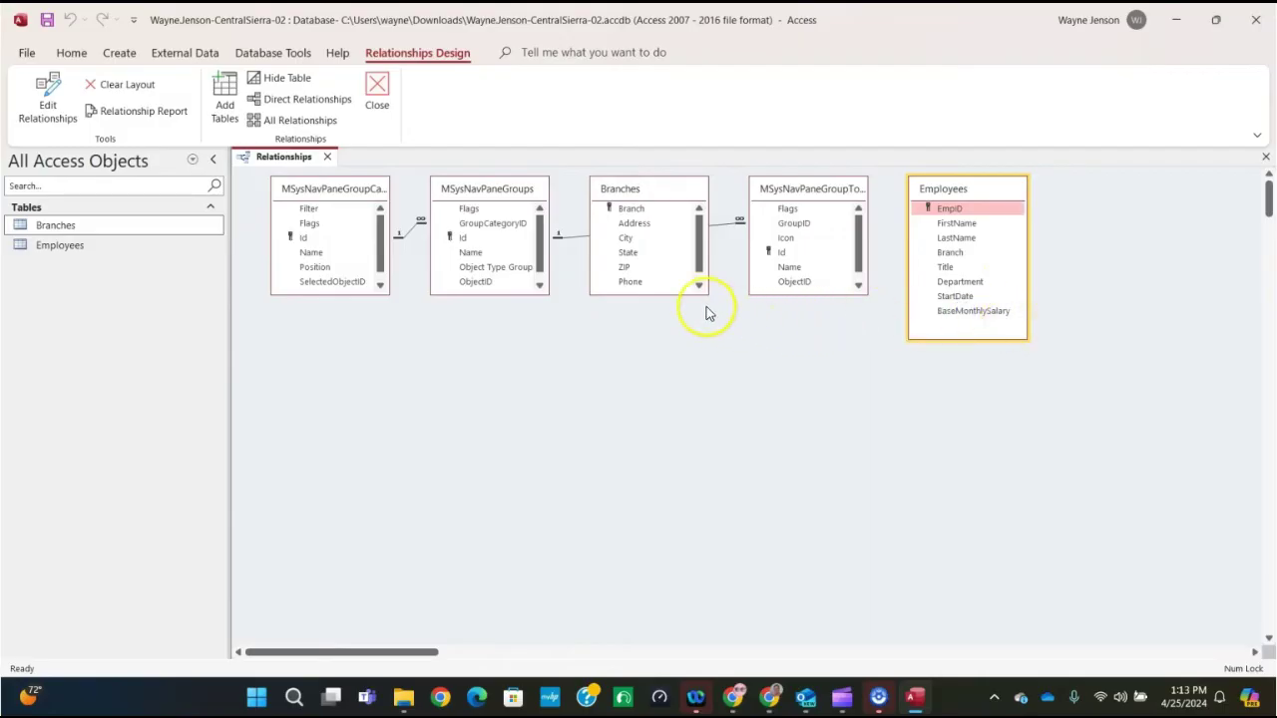
drag(648, 294, 648, 325)
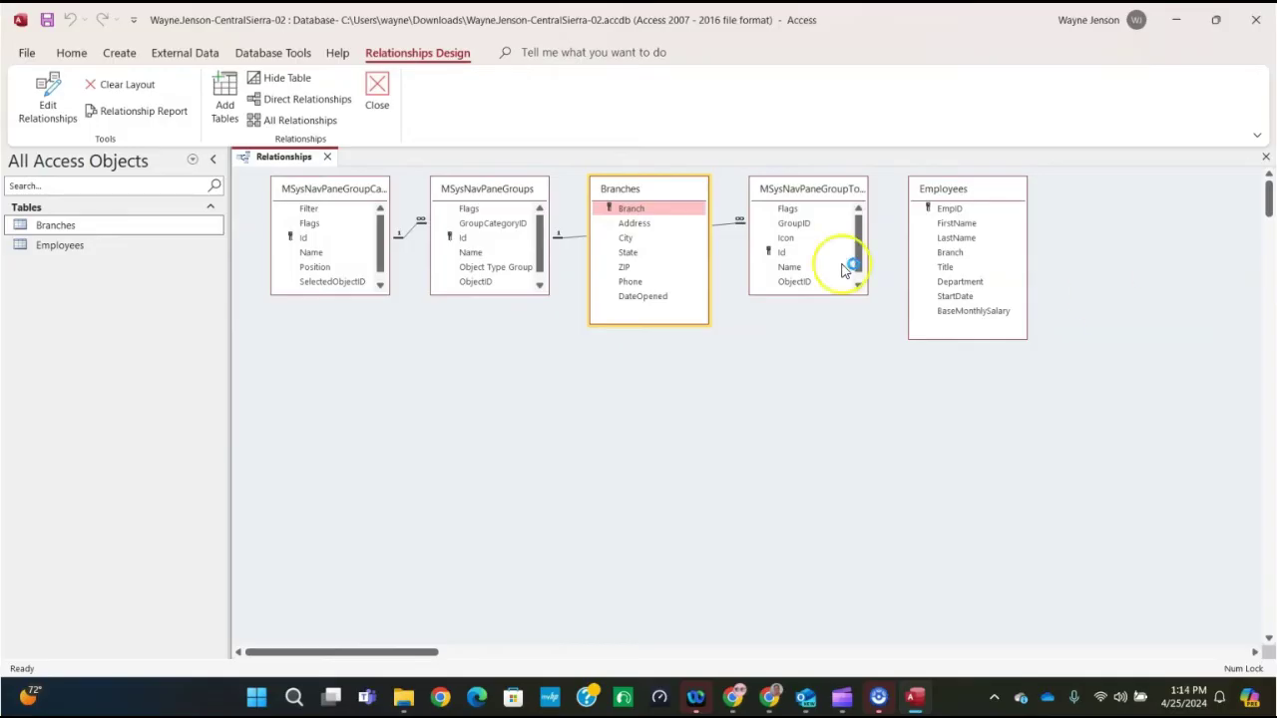
click(627, 209)
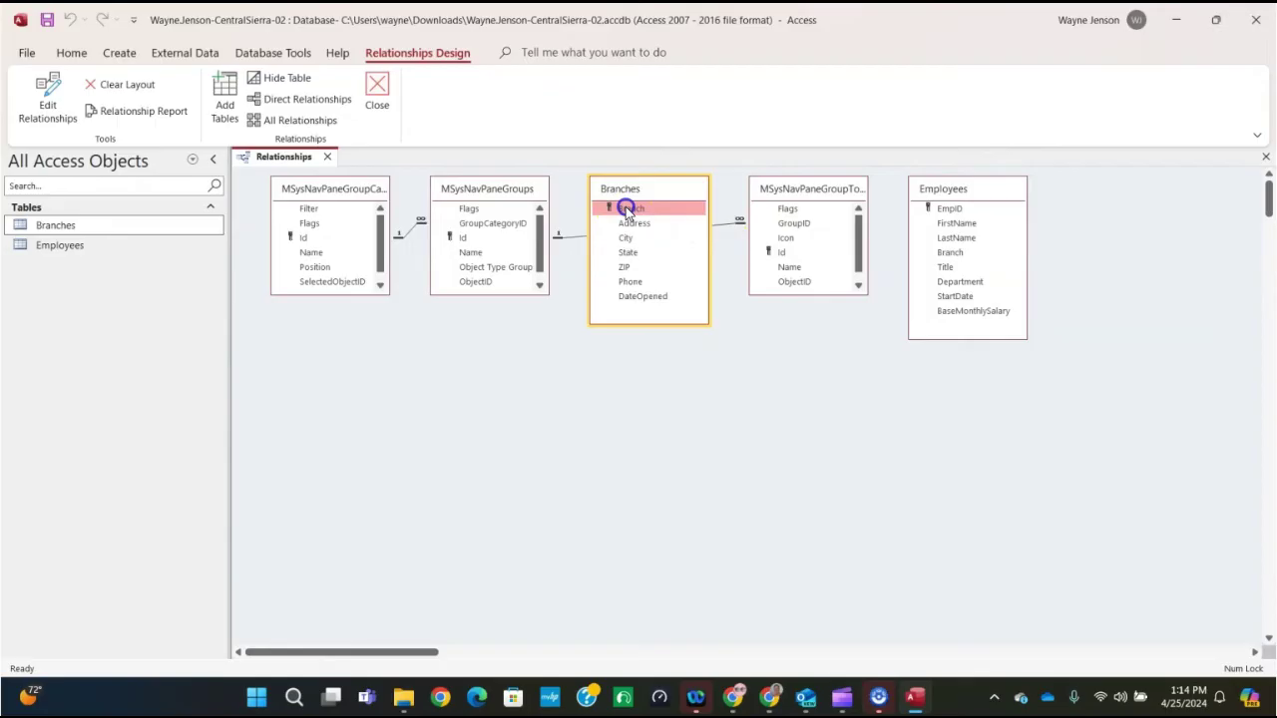
- Link Branches.Branch to Employees.Branch with referential integrity and cascading updates
drag(626, 211, 949, 252)
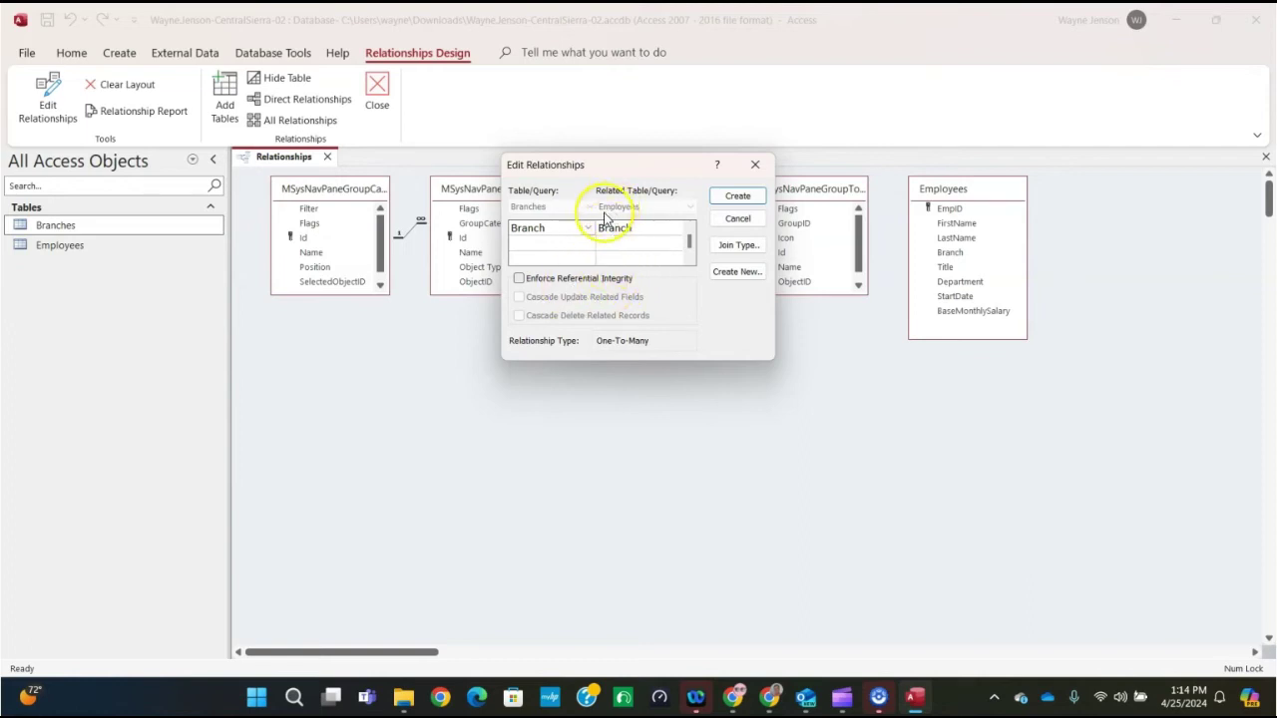
click(519, 278)
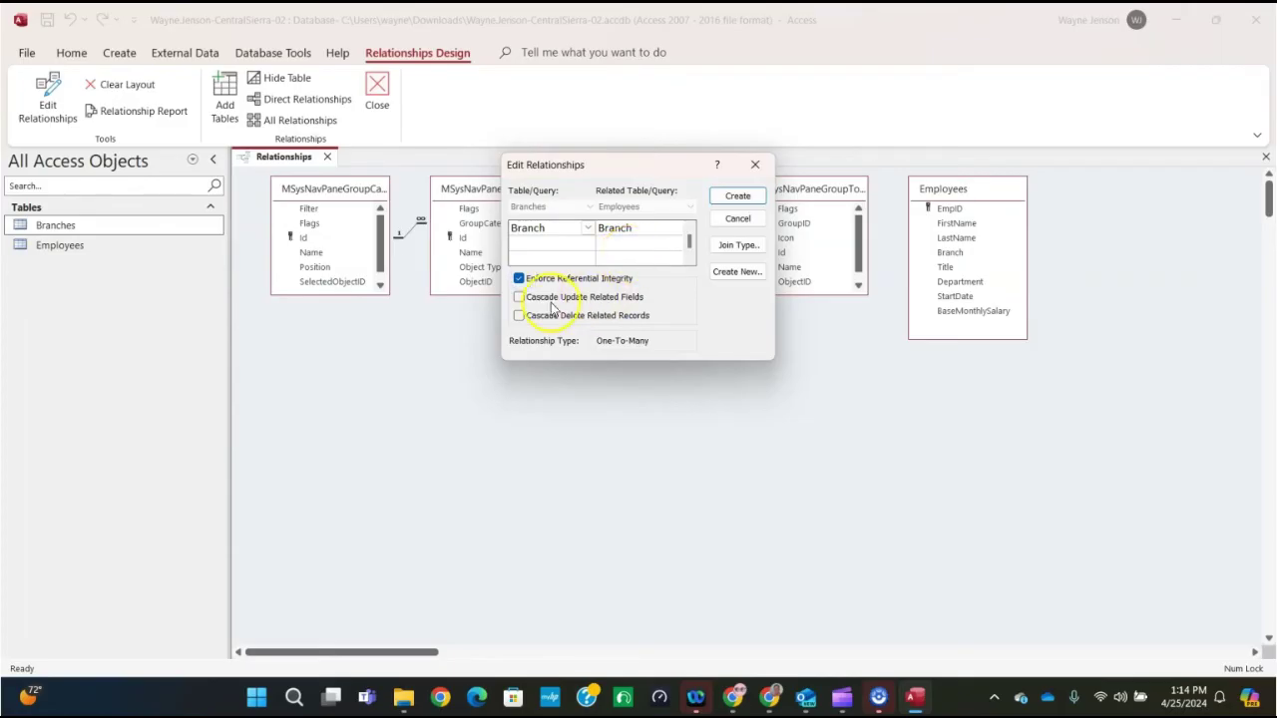
click(519, 297)
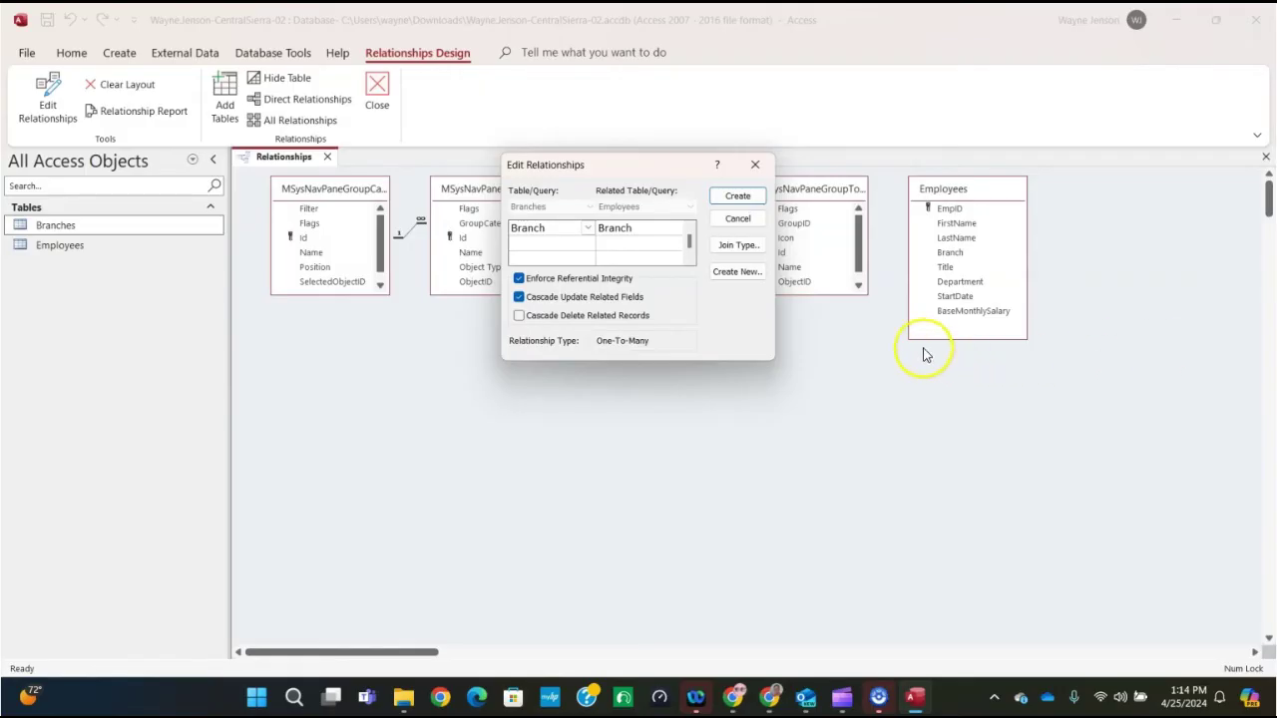
click(737, 195)
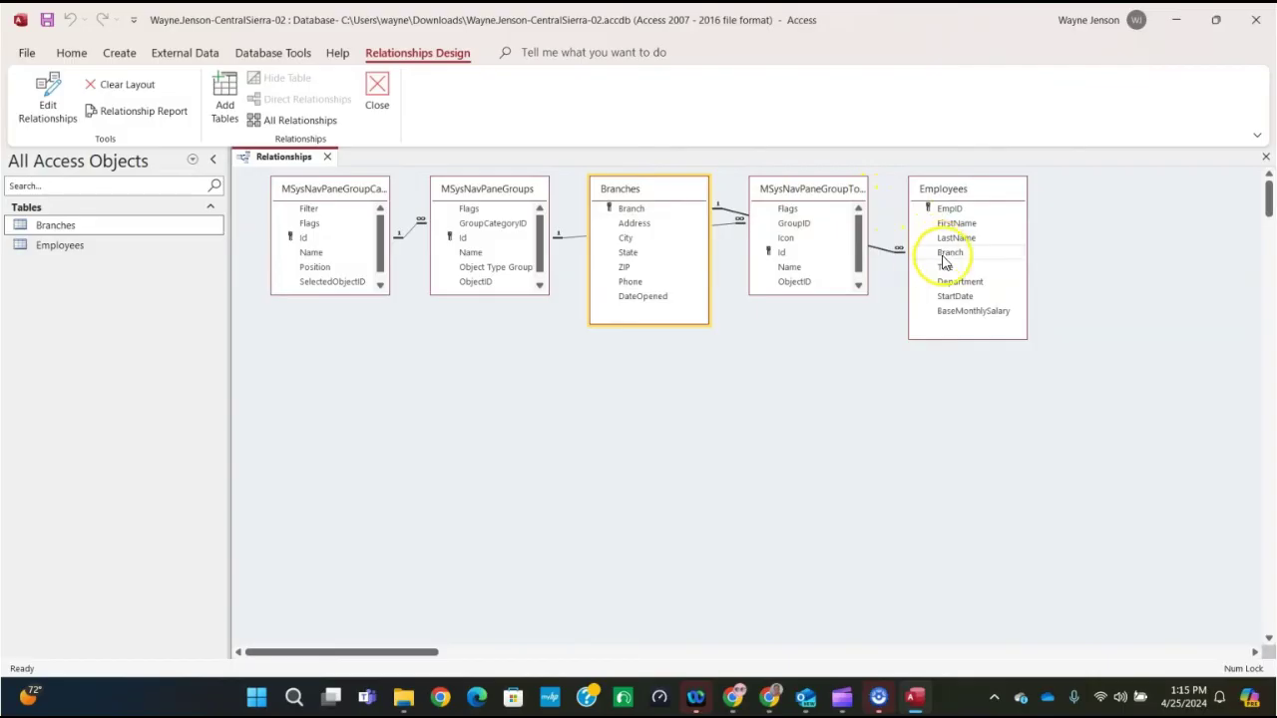
- Save the relationship layout and close the Relationships window
click(942, 208)
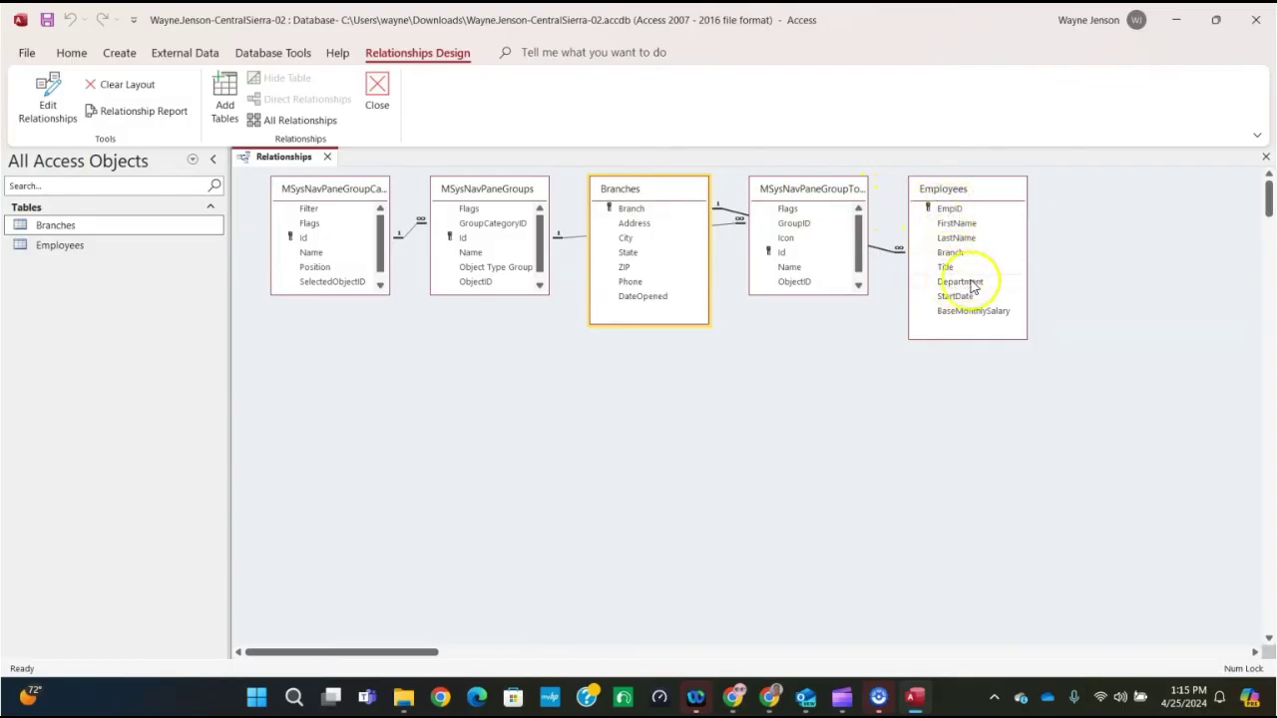
mouse_move(949, 210)
mouse_down()
mouse_move(987, 317)
mouse_move(983, 299)
mouse_up()
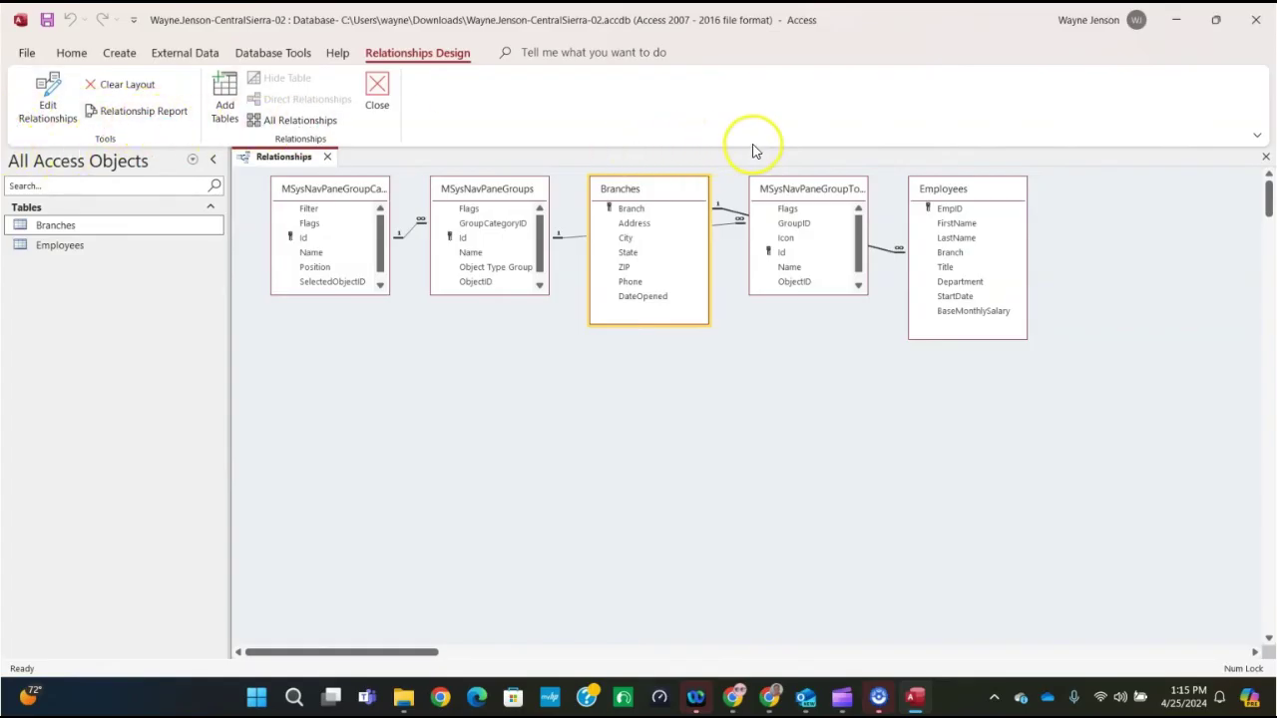
right_click(258, 157)
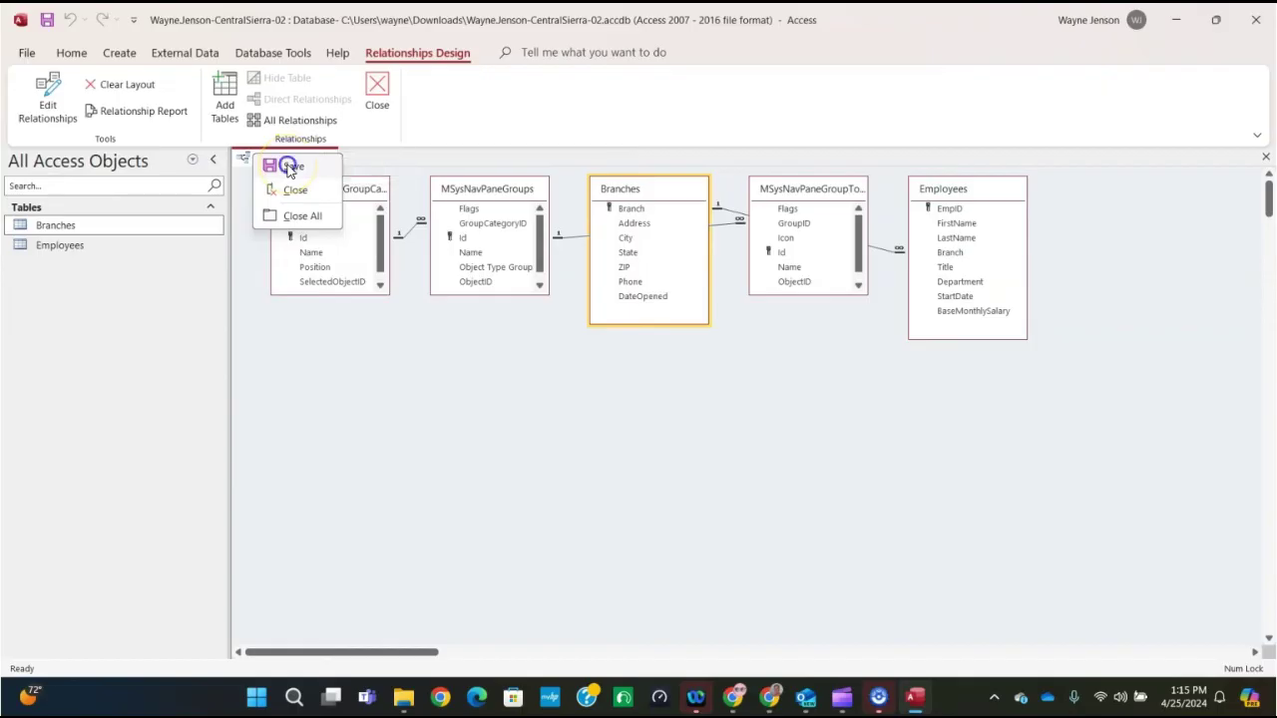
click(290, 167)
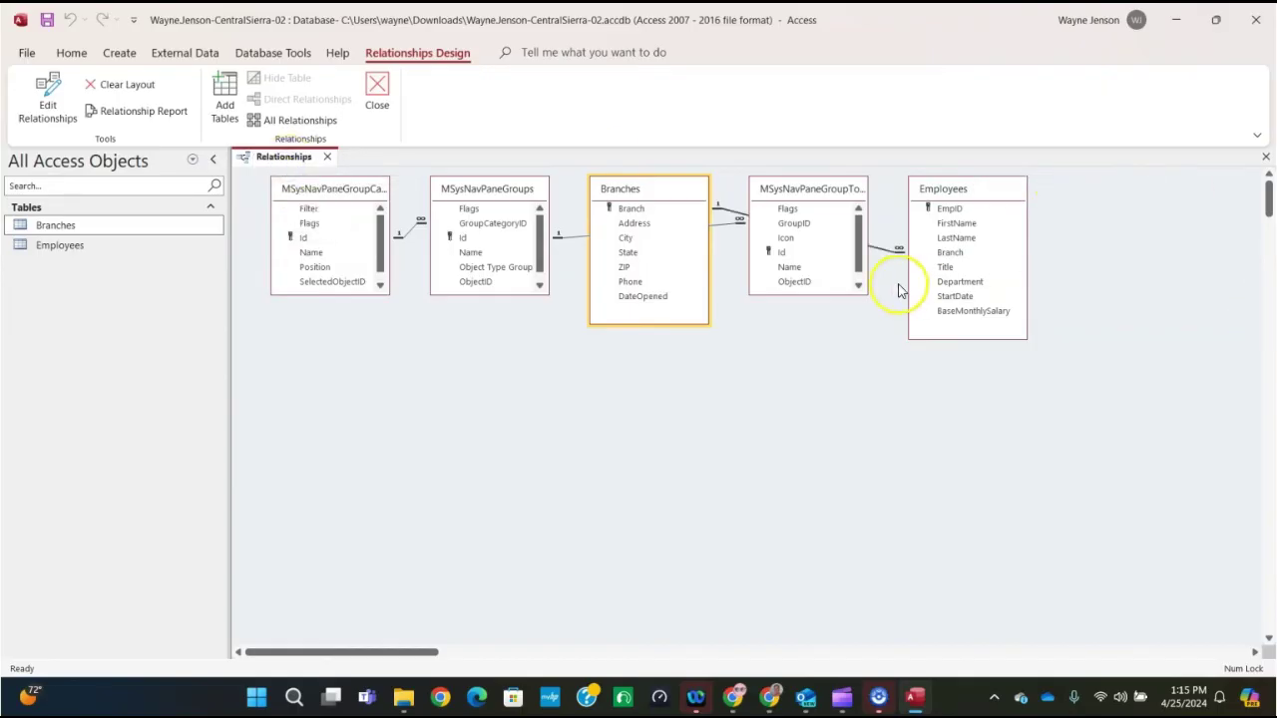
click(379, 92)
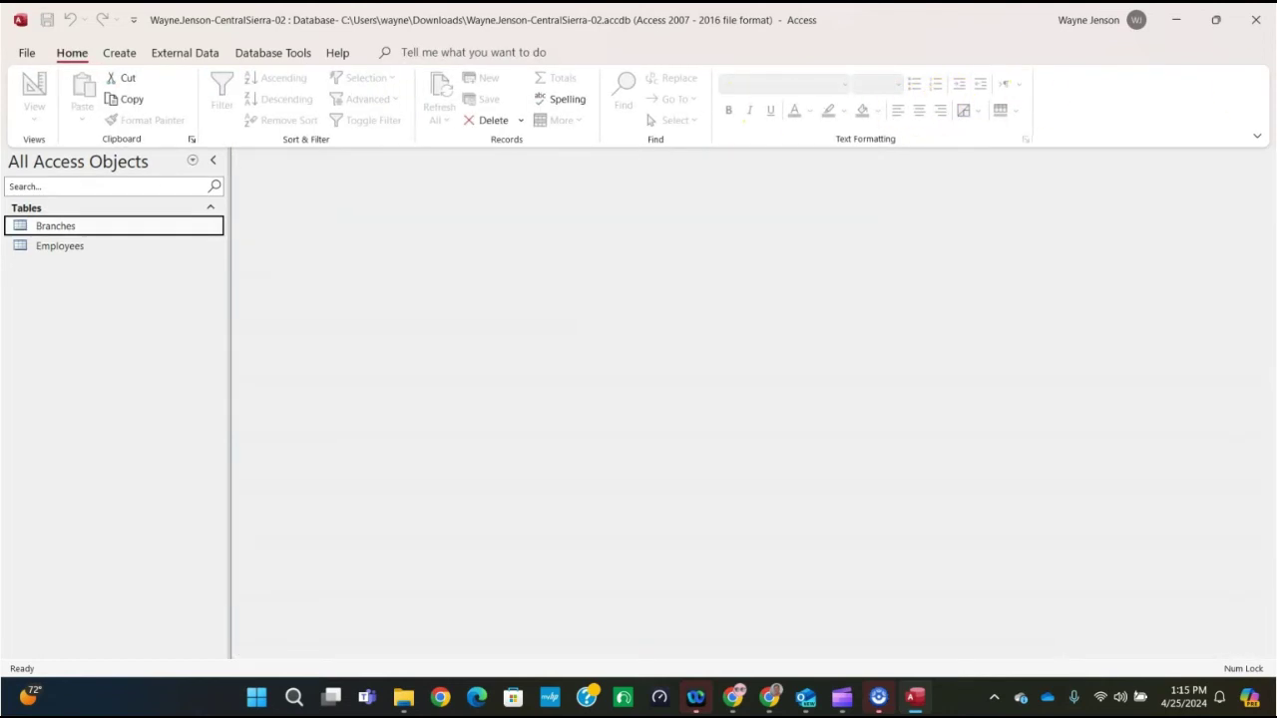
- Open the Employees datasheet and start a new record with ID 200
click(68, 246)
double_click(68, 247)
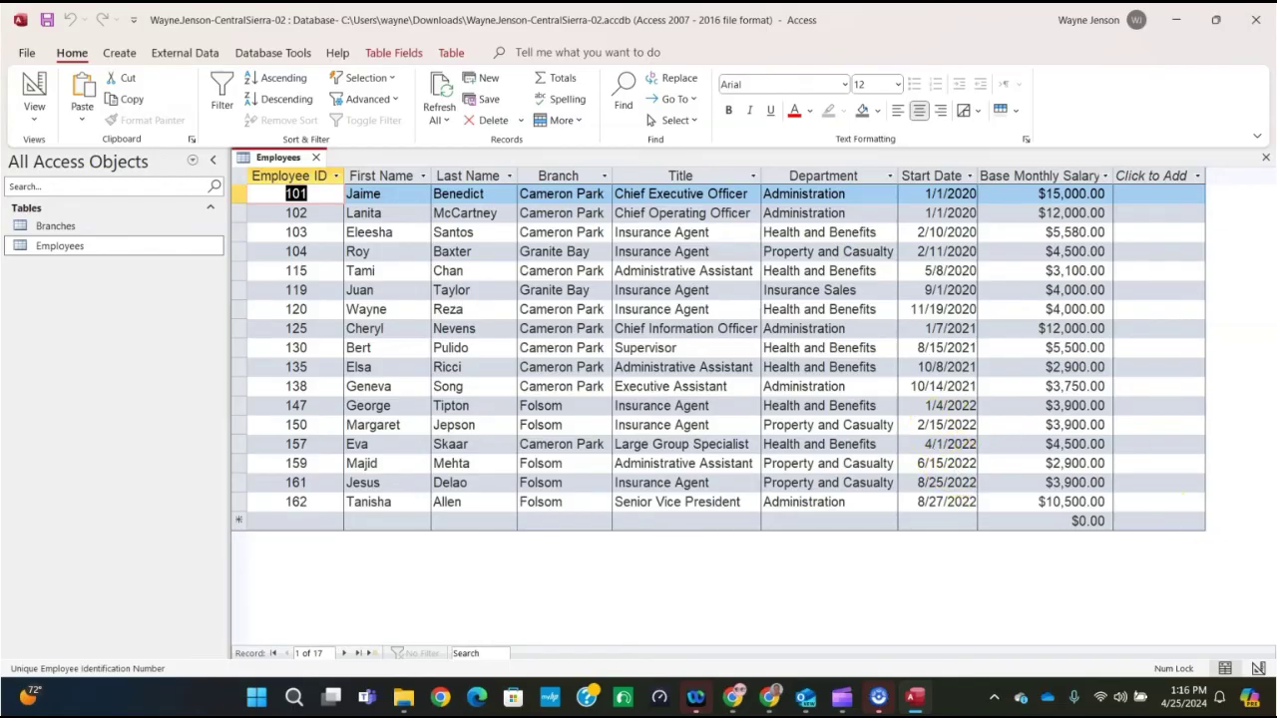
click(372, 654)
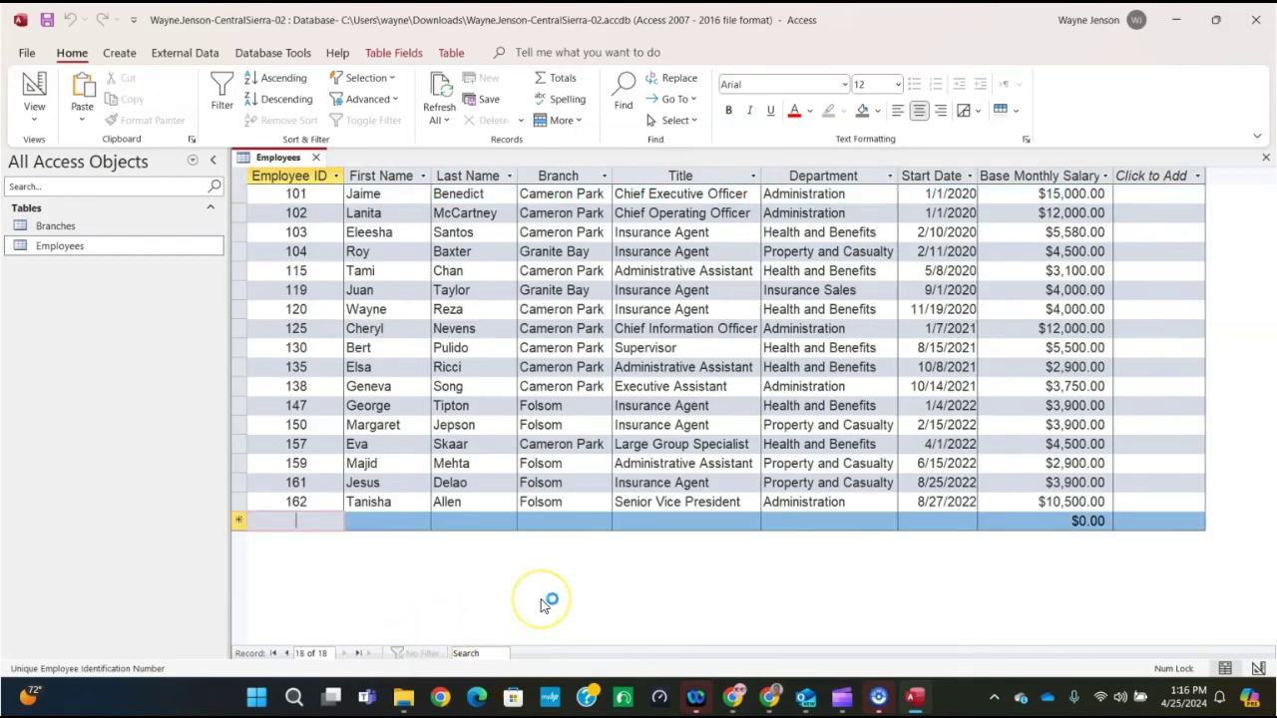
click(592, 602)
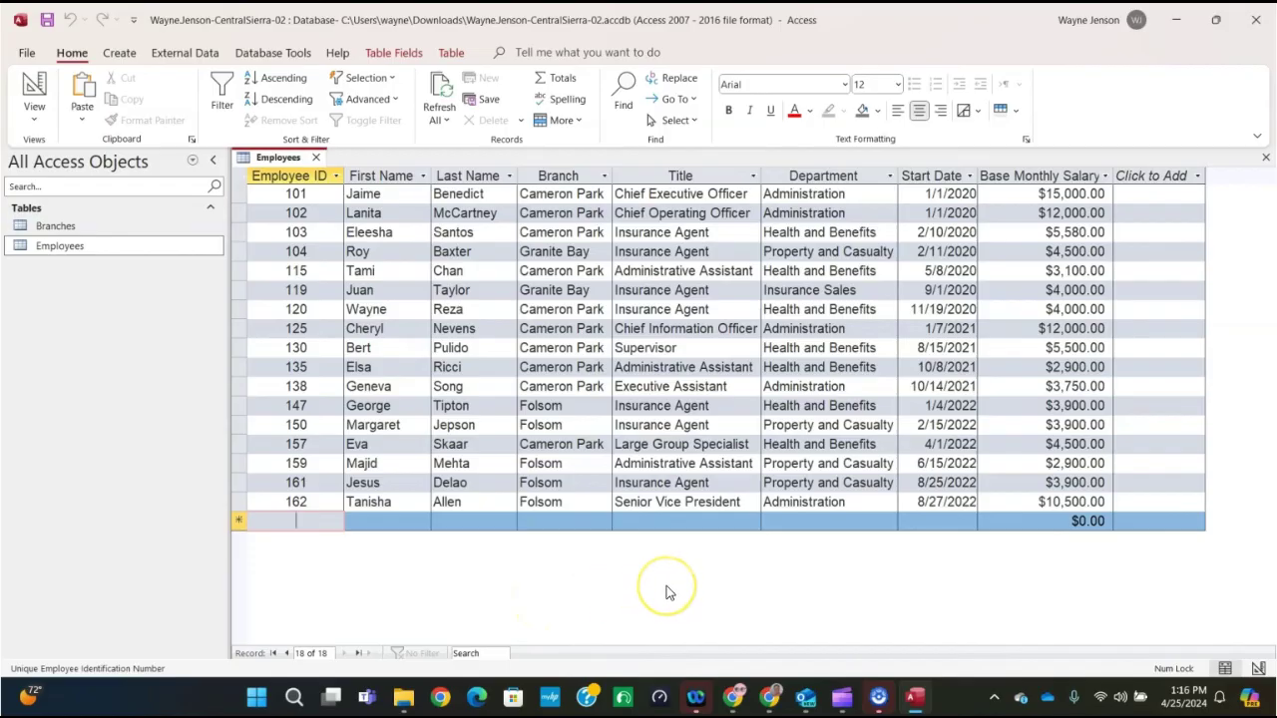
text(200)
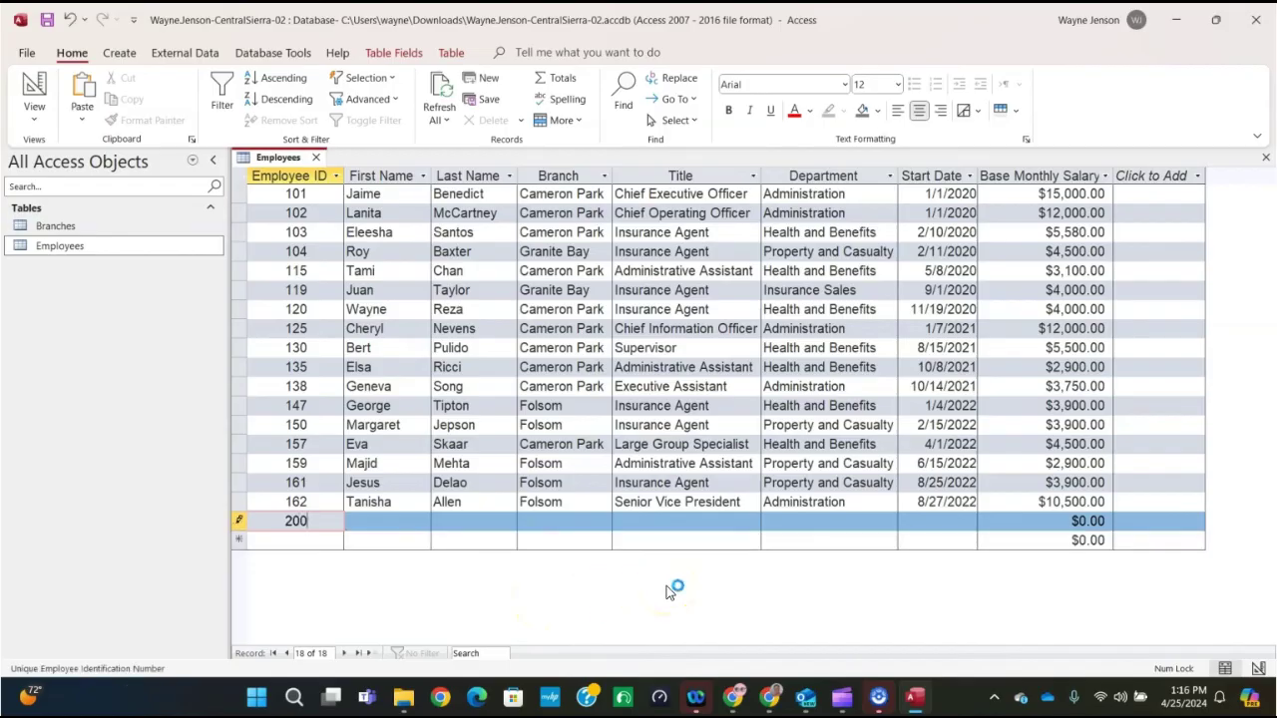
key(Tab)
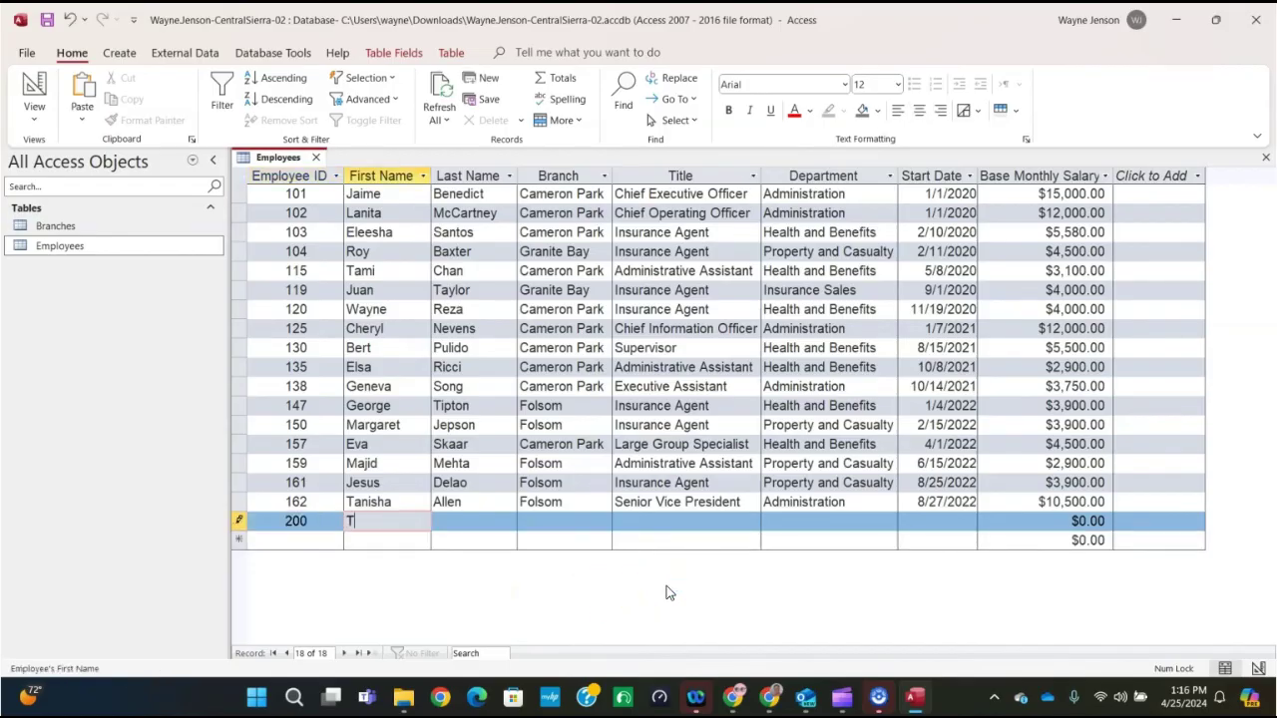
key(Tab)
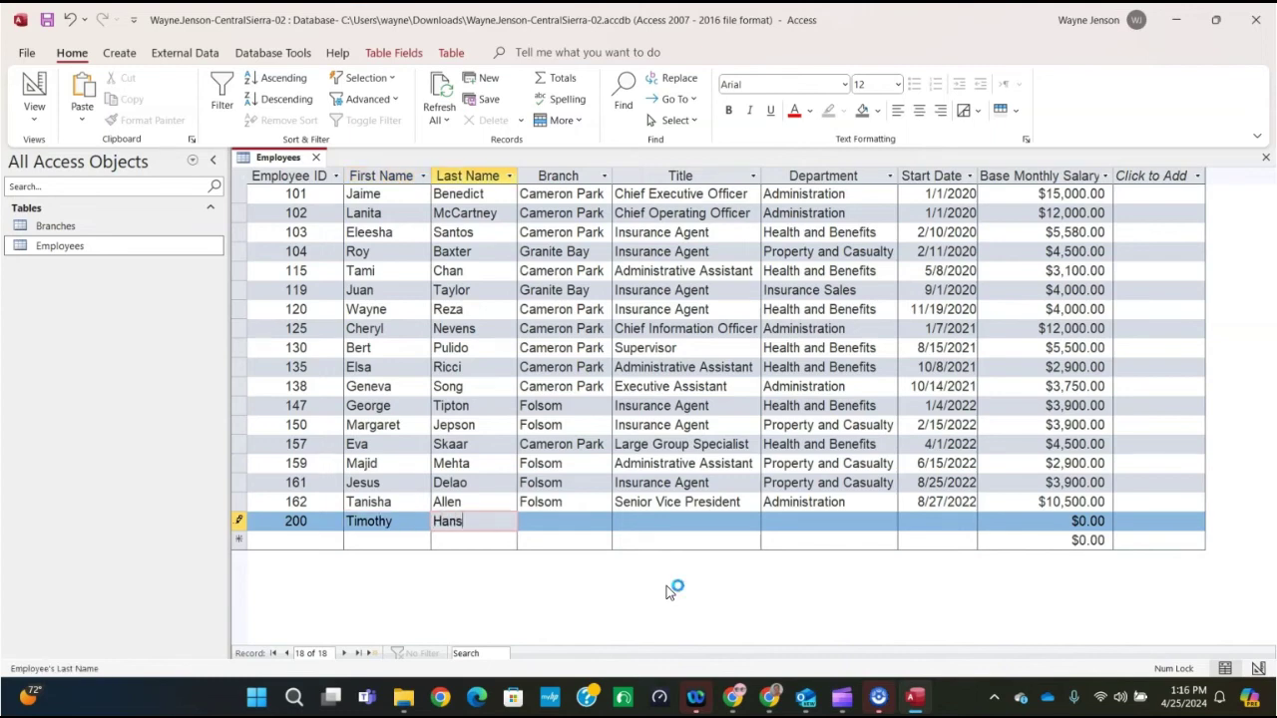
key(Tab)
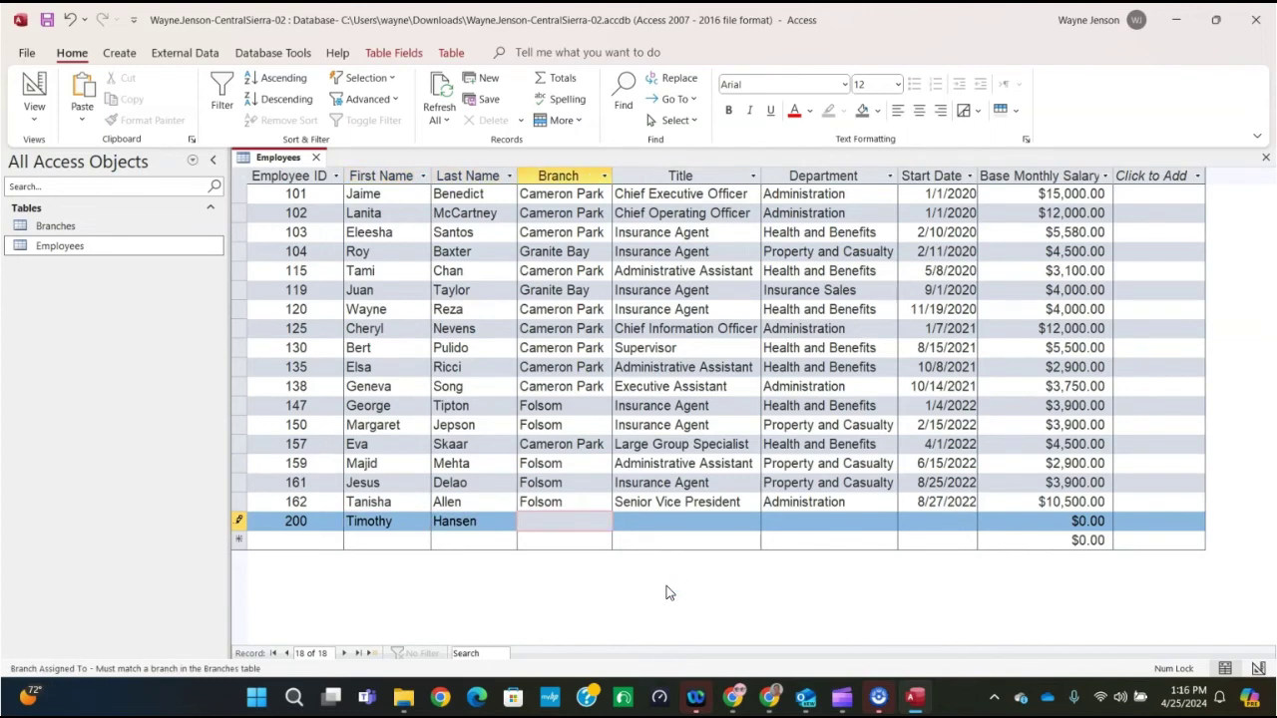
- Set Branch to Cameron Park, Title to Insurance Agent, Department to Health and Benefits
text(Cameron Park)
key(Tab)
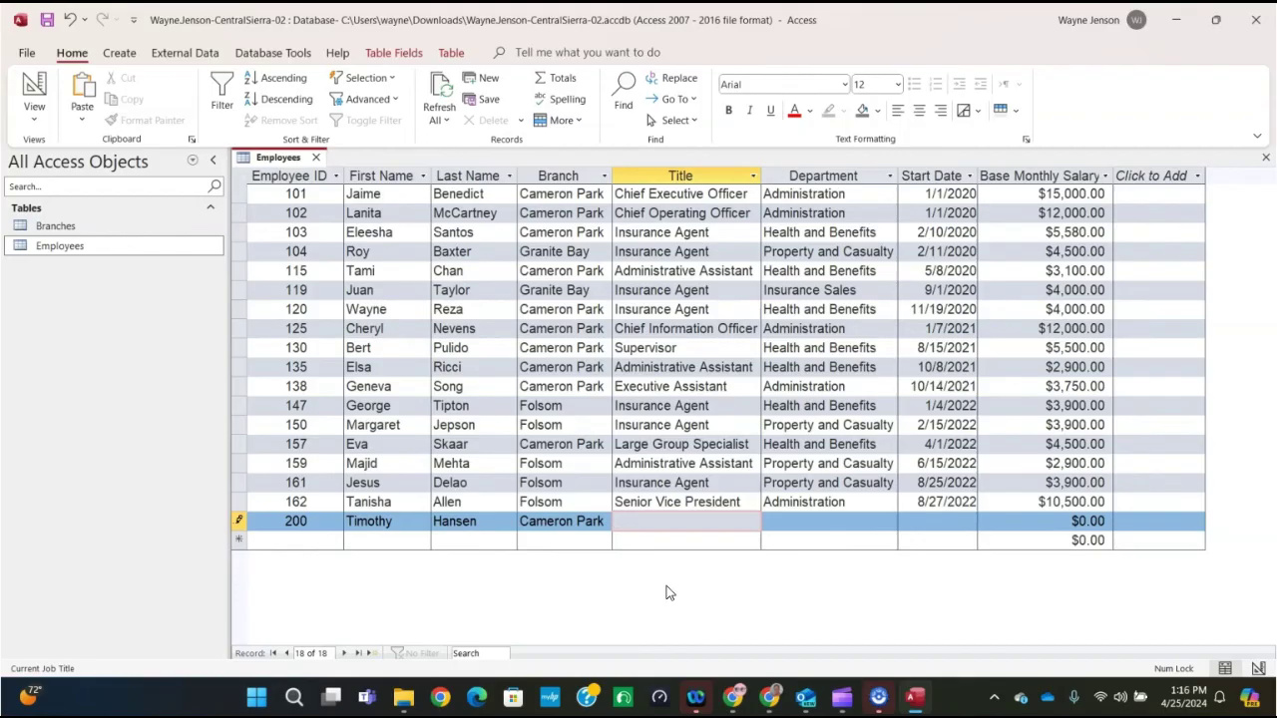
text(Insuran)
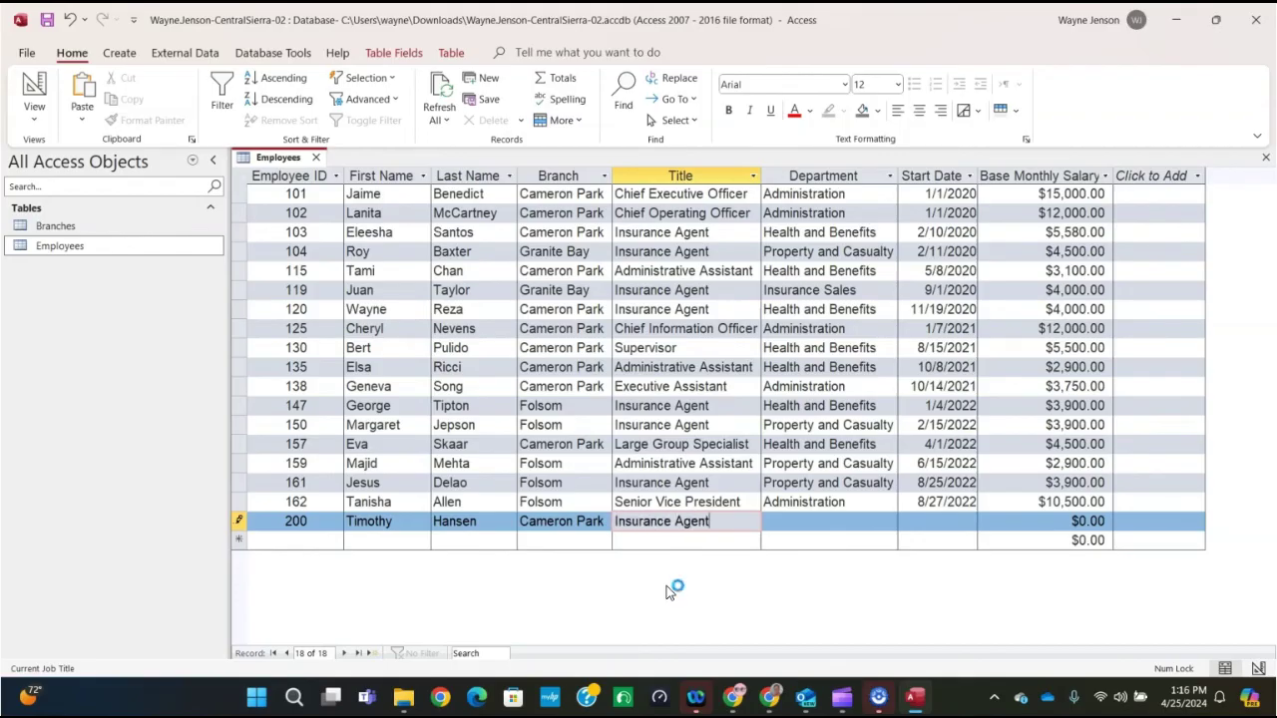
text(ce Agent)
key(Tab)
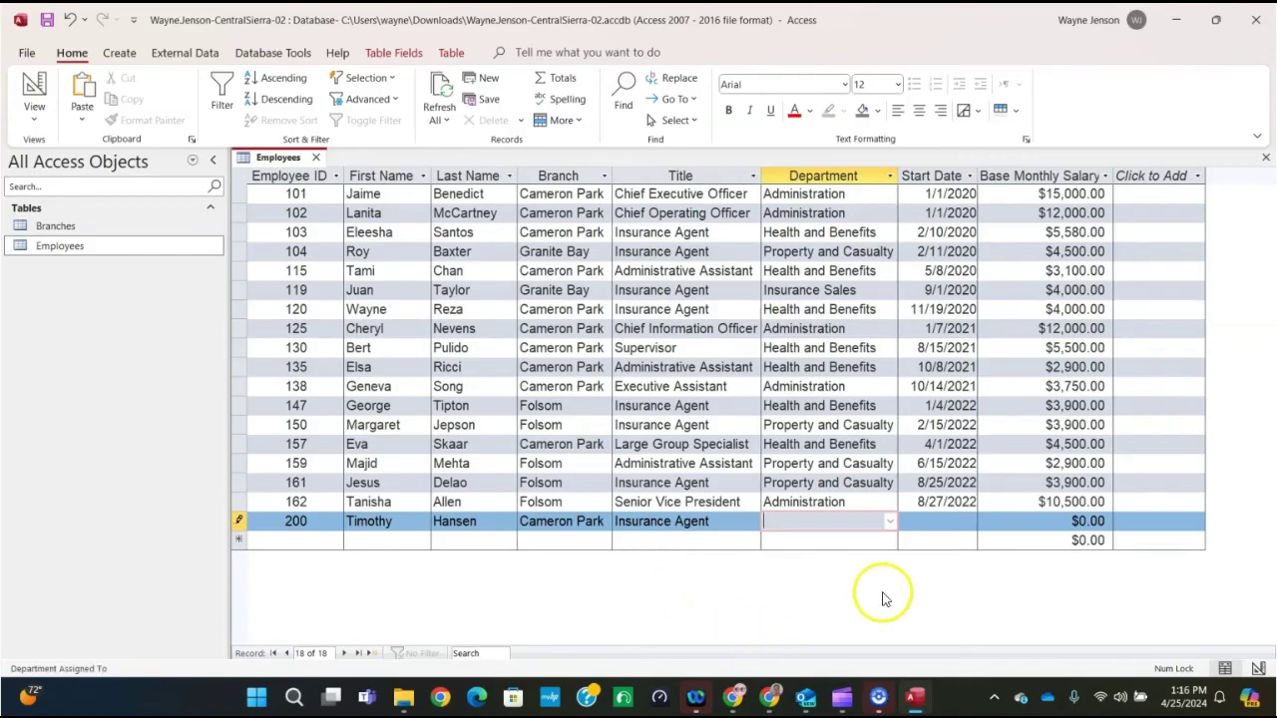
click(889, 522)
click(843, 559)
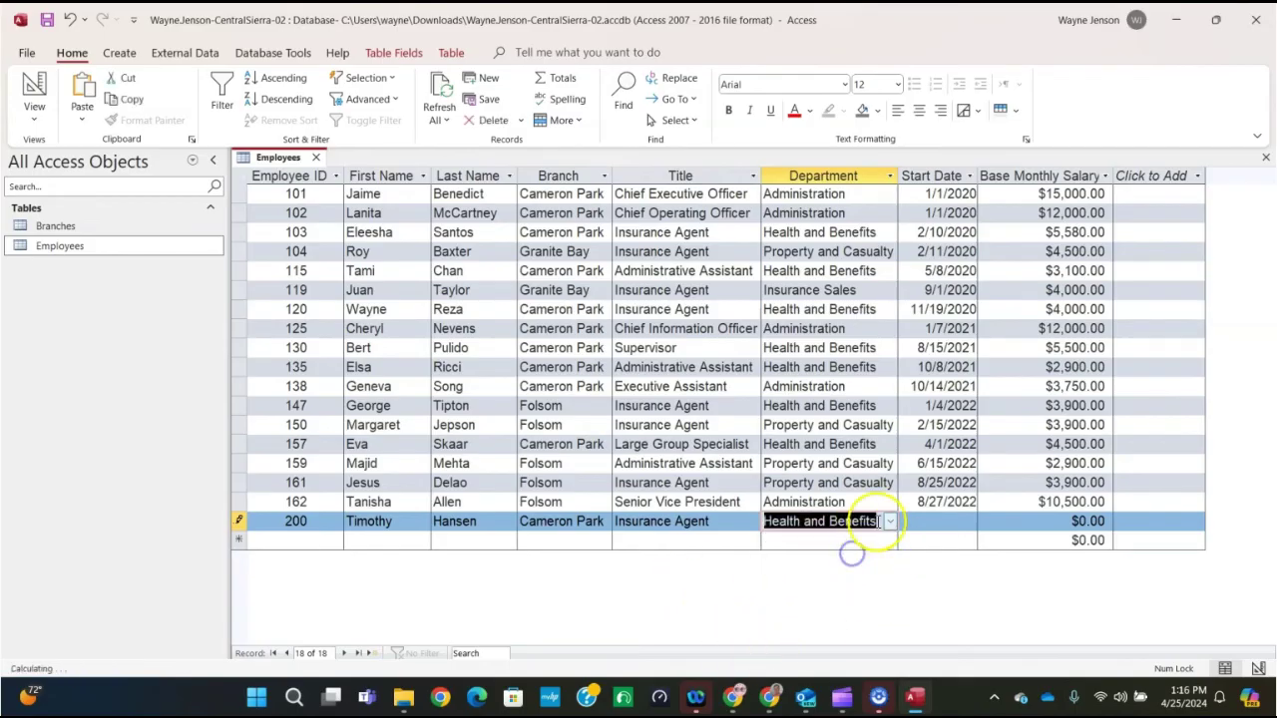
- Enter start date 9/15/2022 and a $3,900.00 base monthly salary
key(Tab)
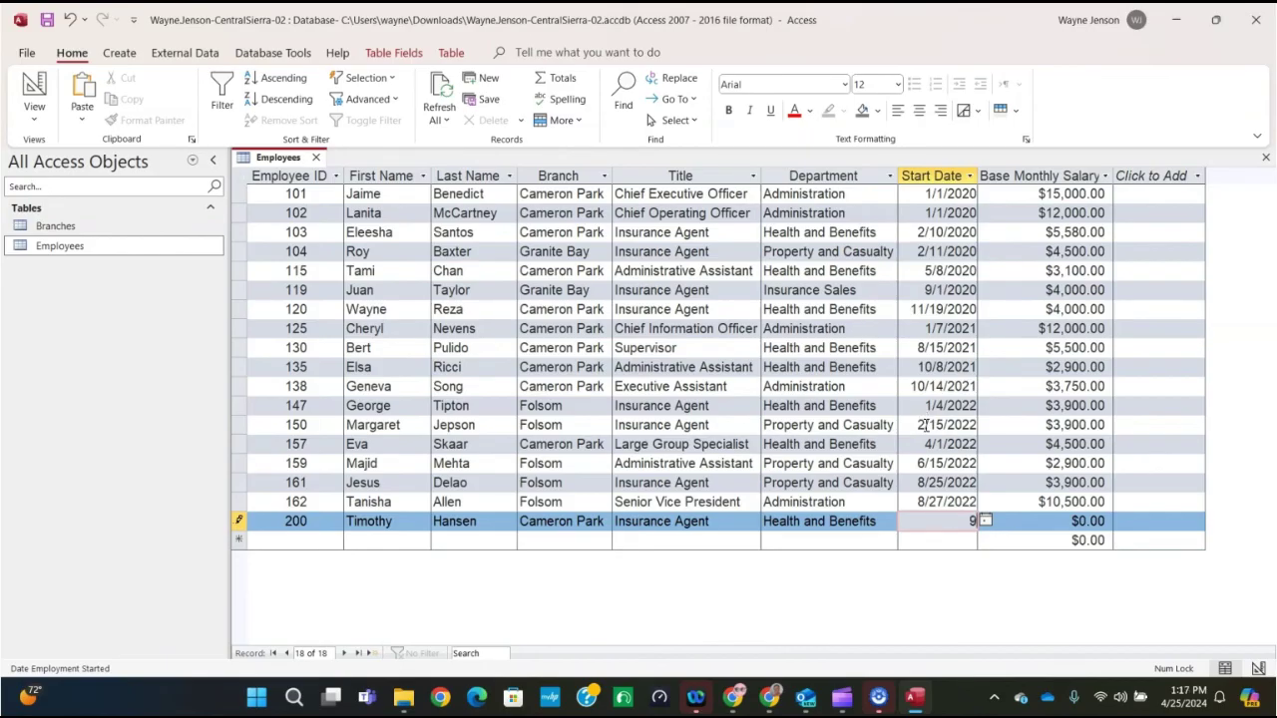
text(9/15/2022)
key(Tab)
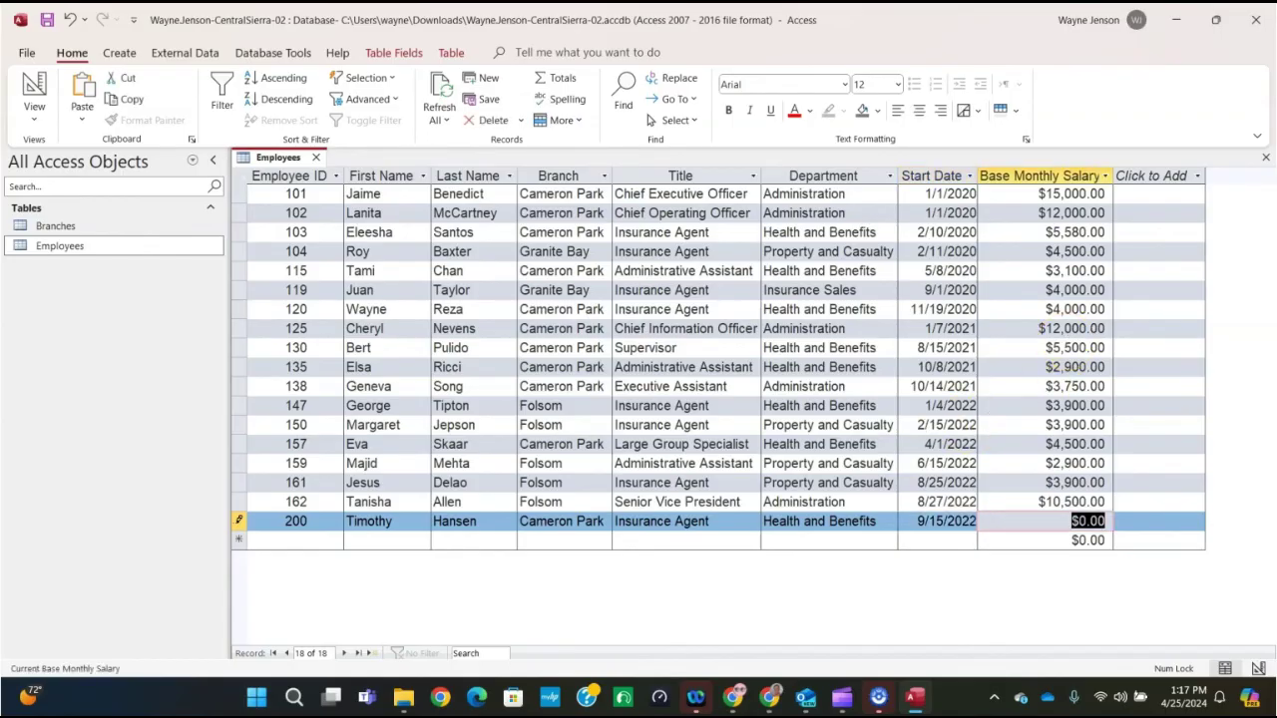
text(3900)
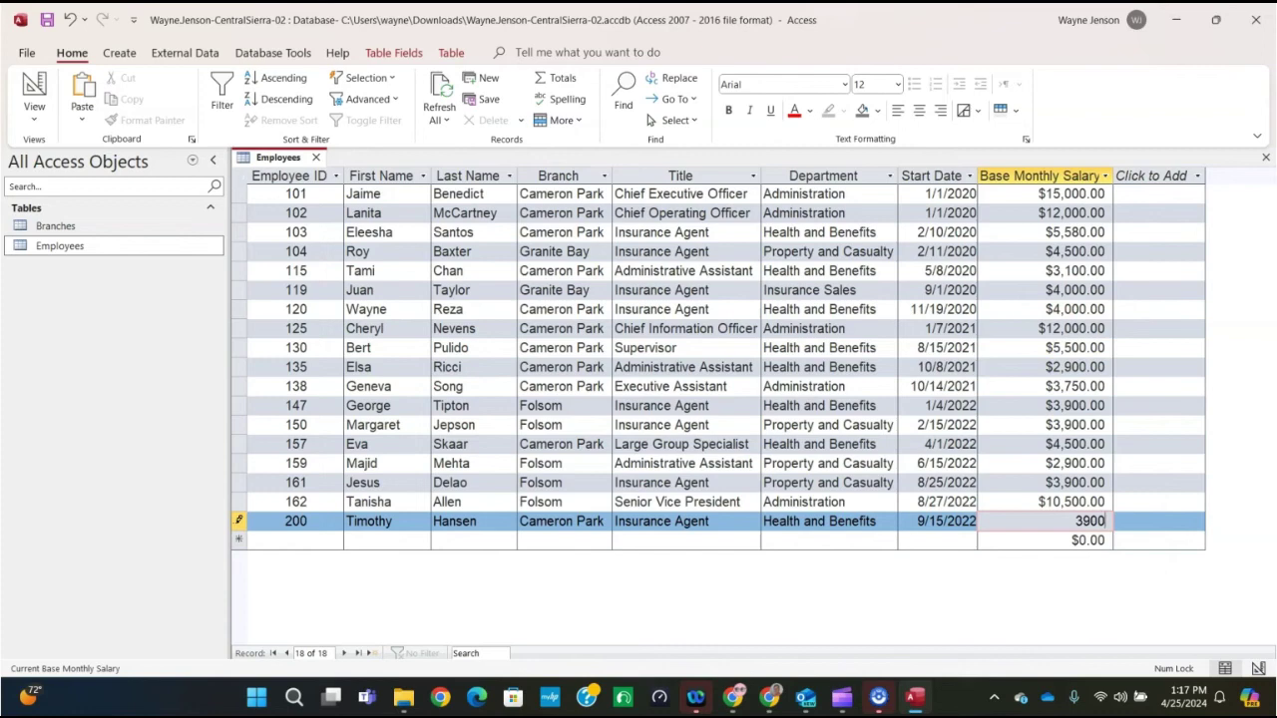
key(Tab)
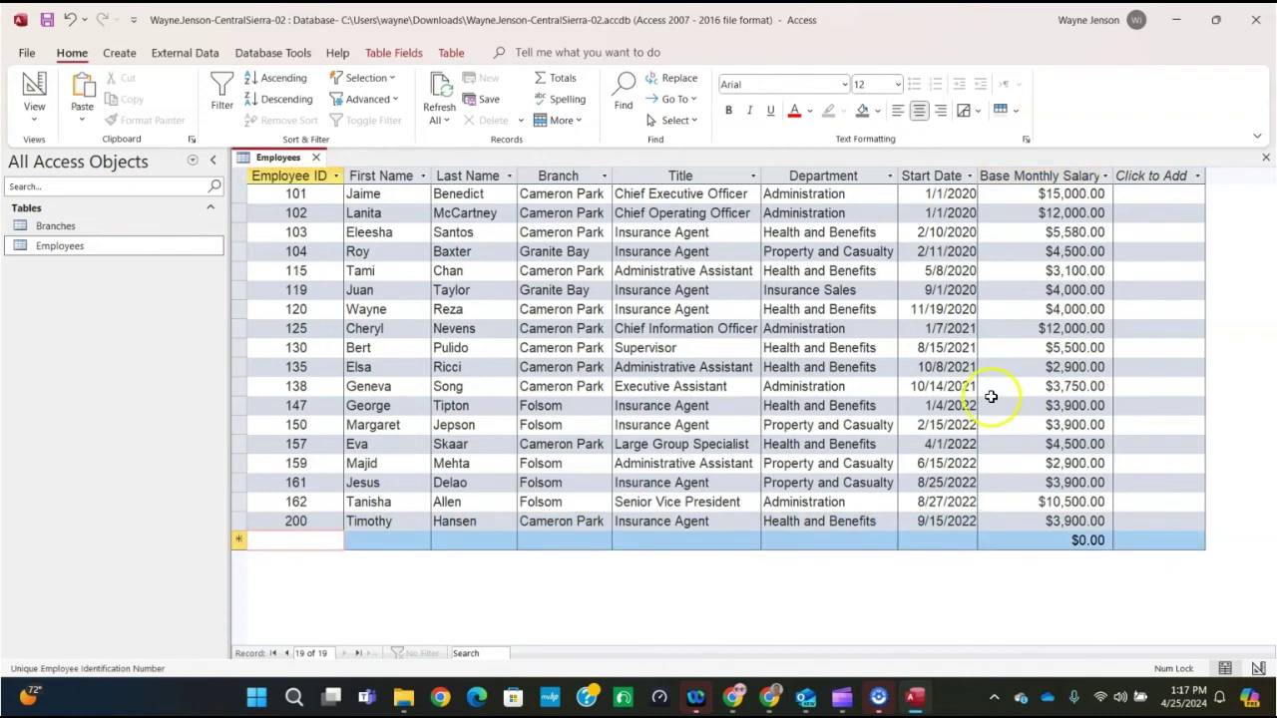
right_click(295, 161)
click(321, 175)
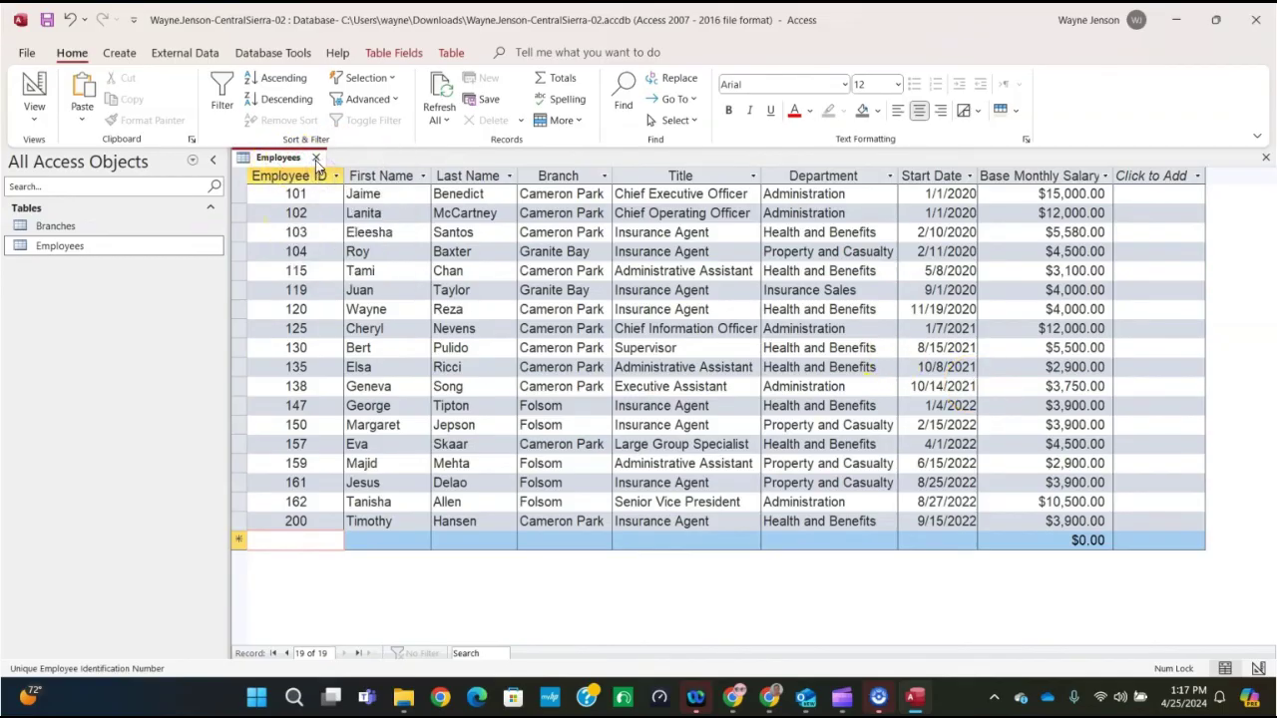
- Close the Employees table and open the Branches table in Datasheet view
click(315, 157)
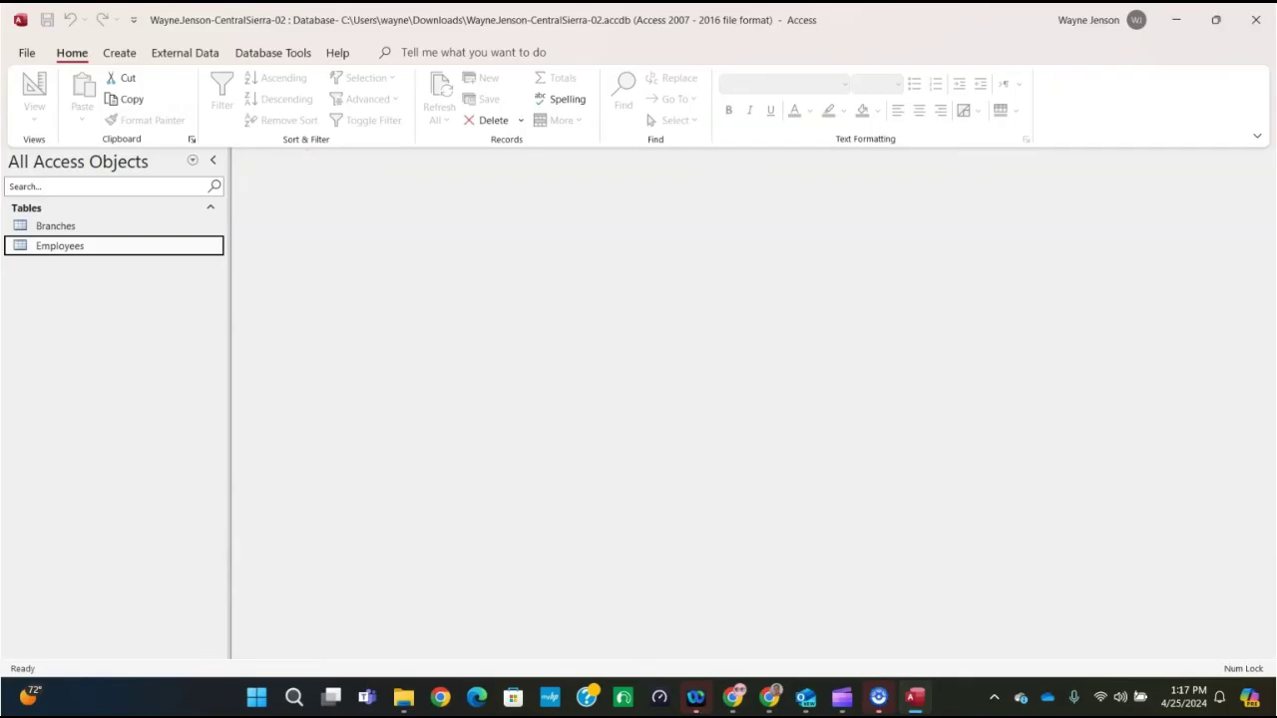
double_click(58, 228)
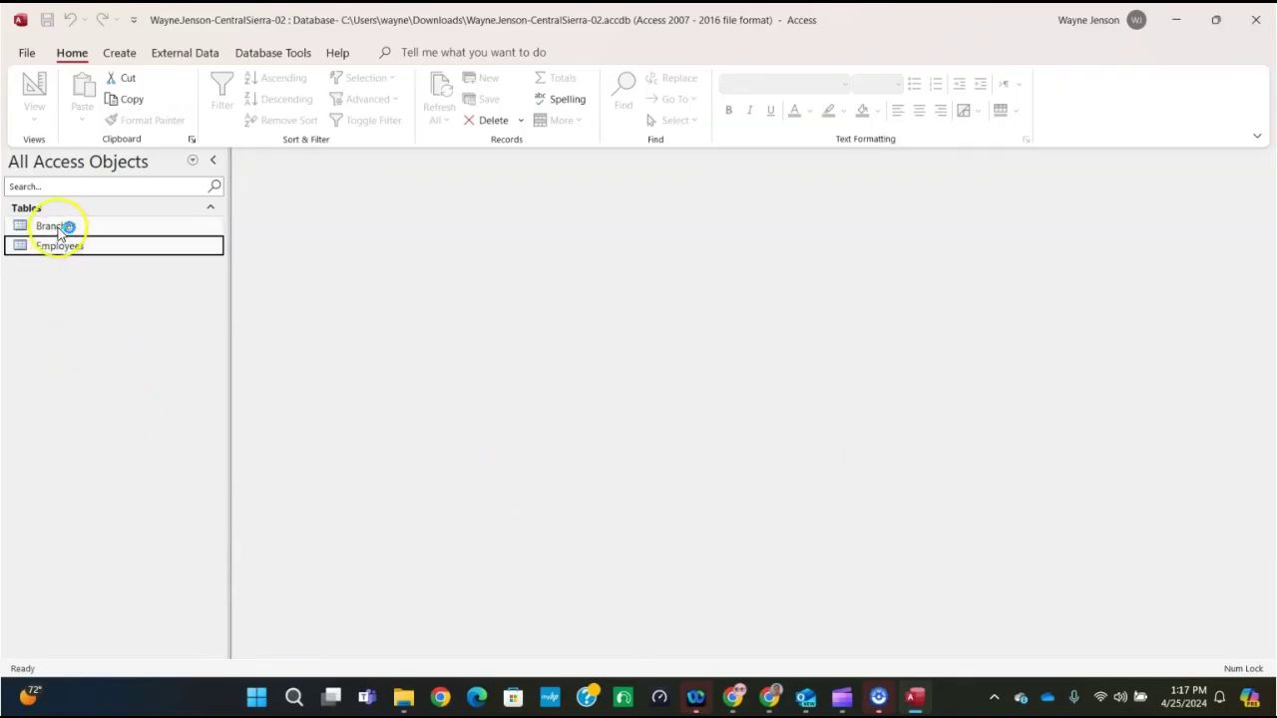
right_click(56, 227)
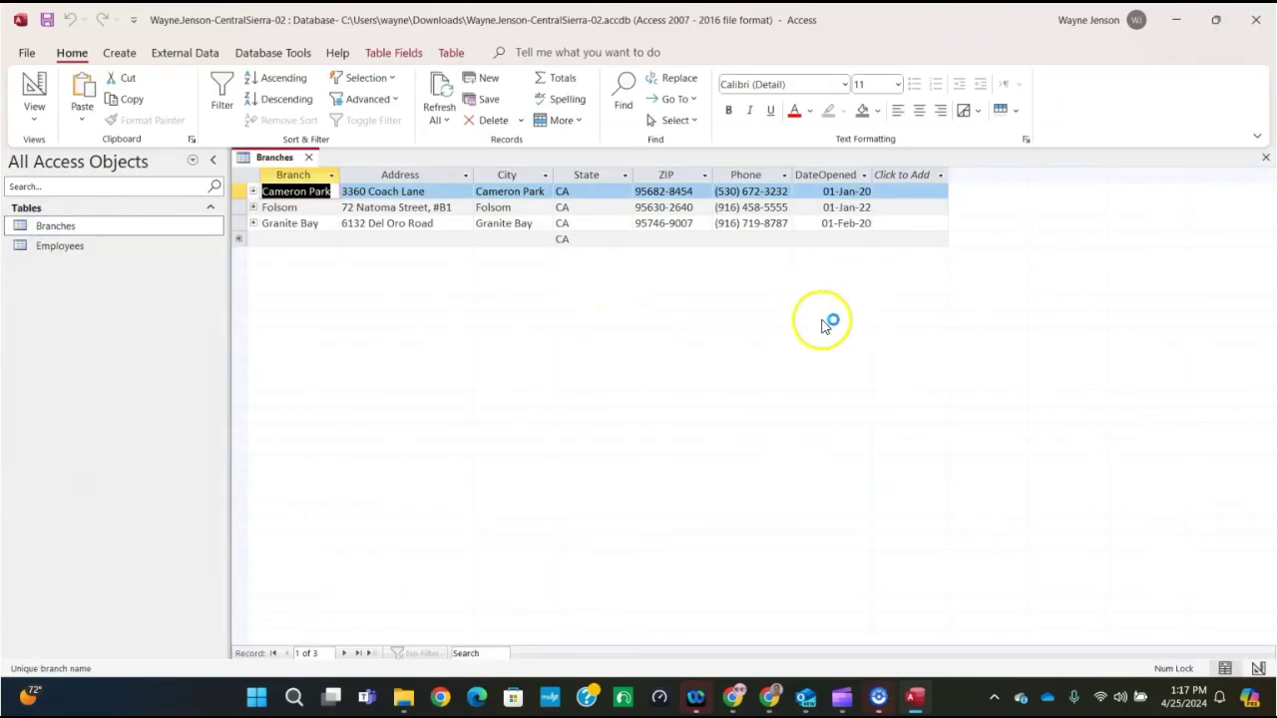
- Auto-fit the Branch, Address, City, State and ZIP columns to their contents
click(653, 277)
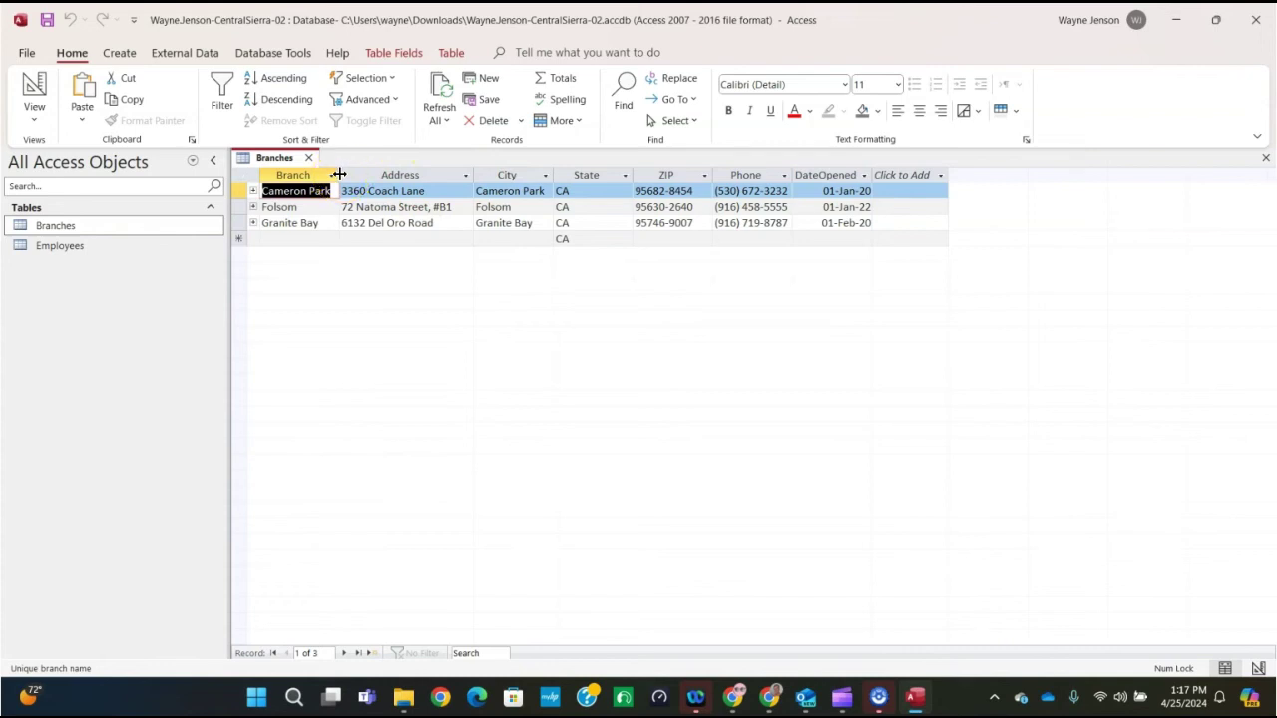
double_click(339, 174)
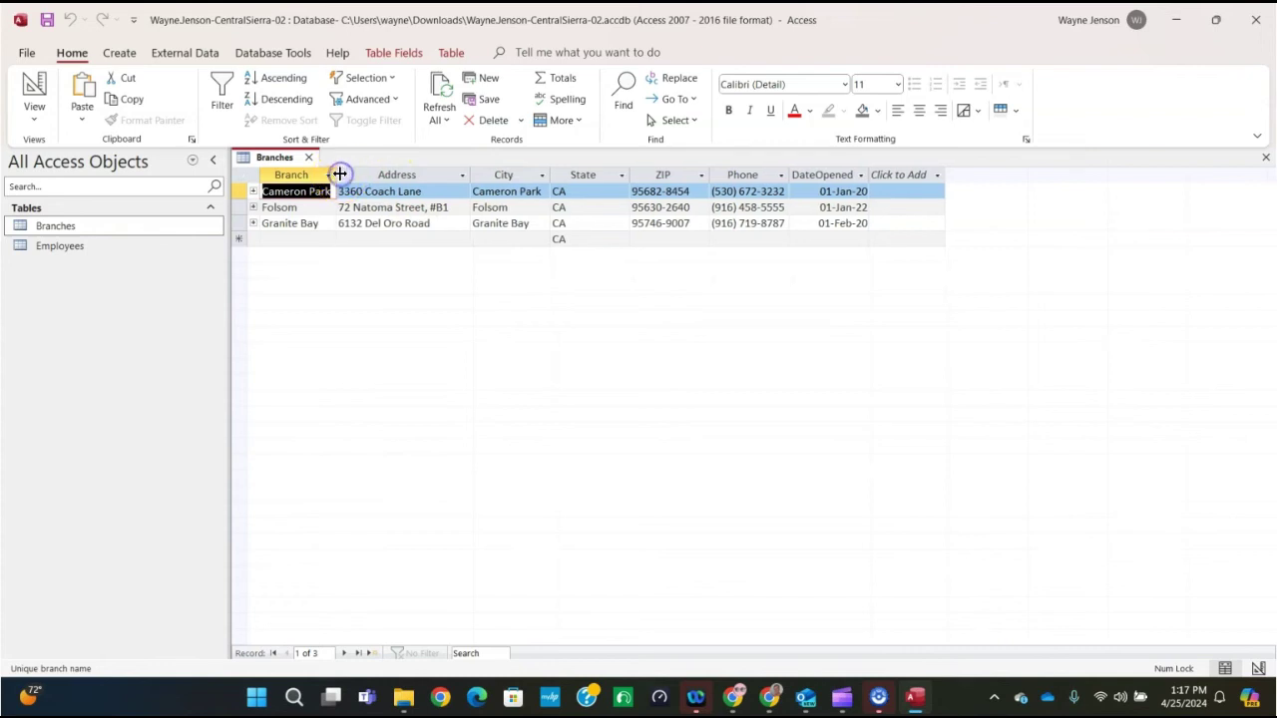
double_click(473, 172)
double_click(534, 173)
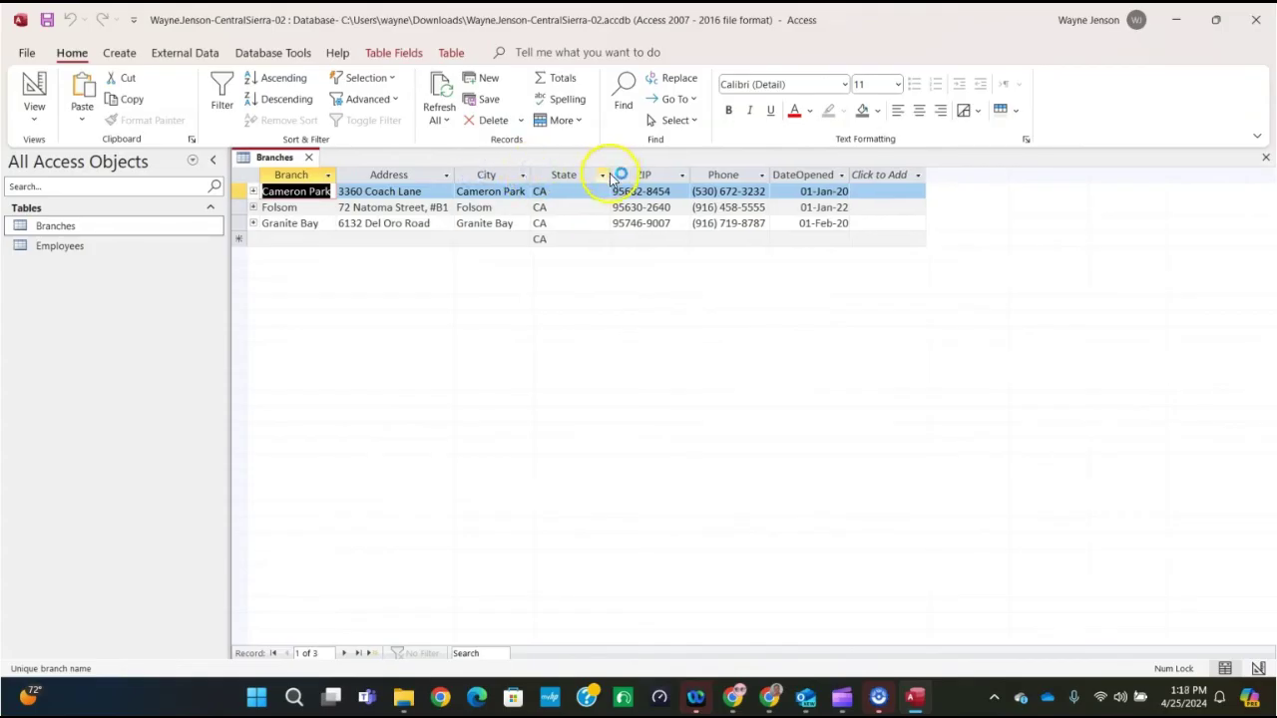
double_click(608, 175)
click(607, 174)
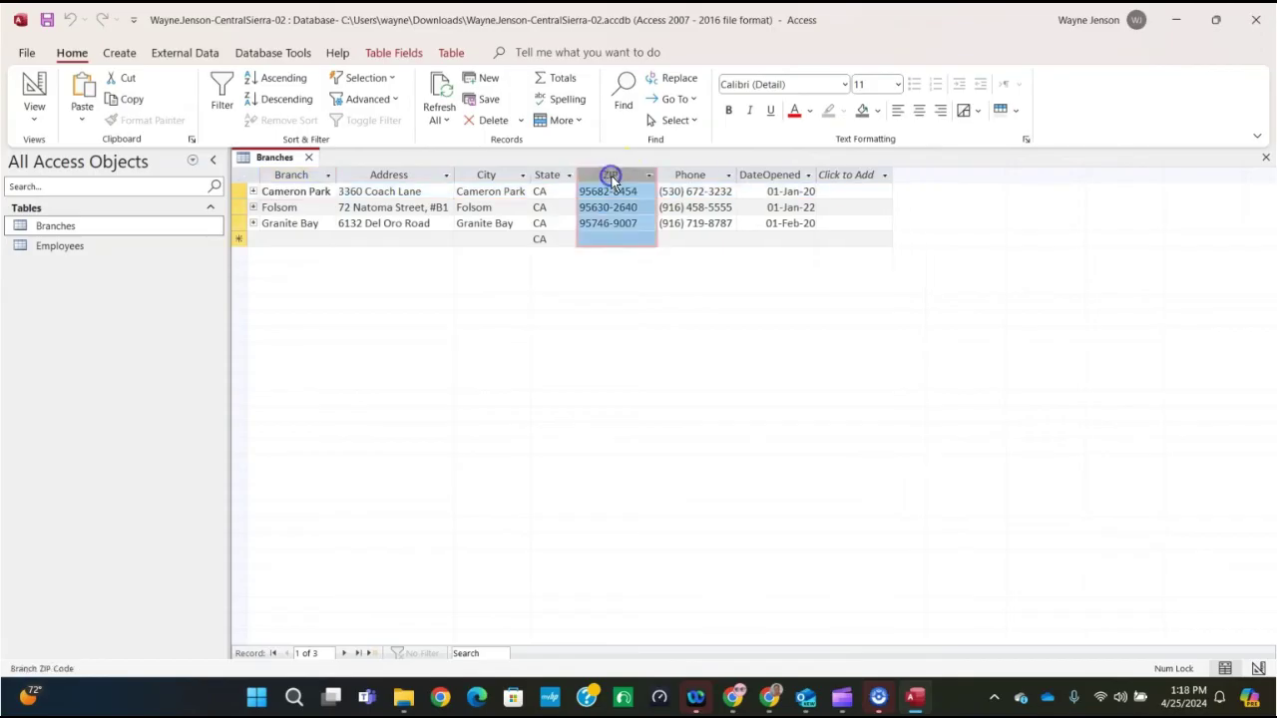
click(648, 175)
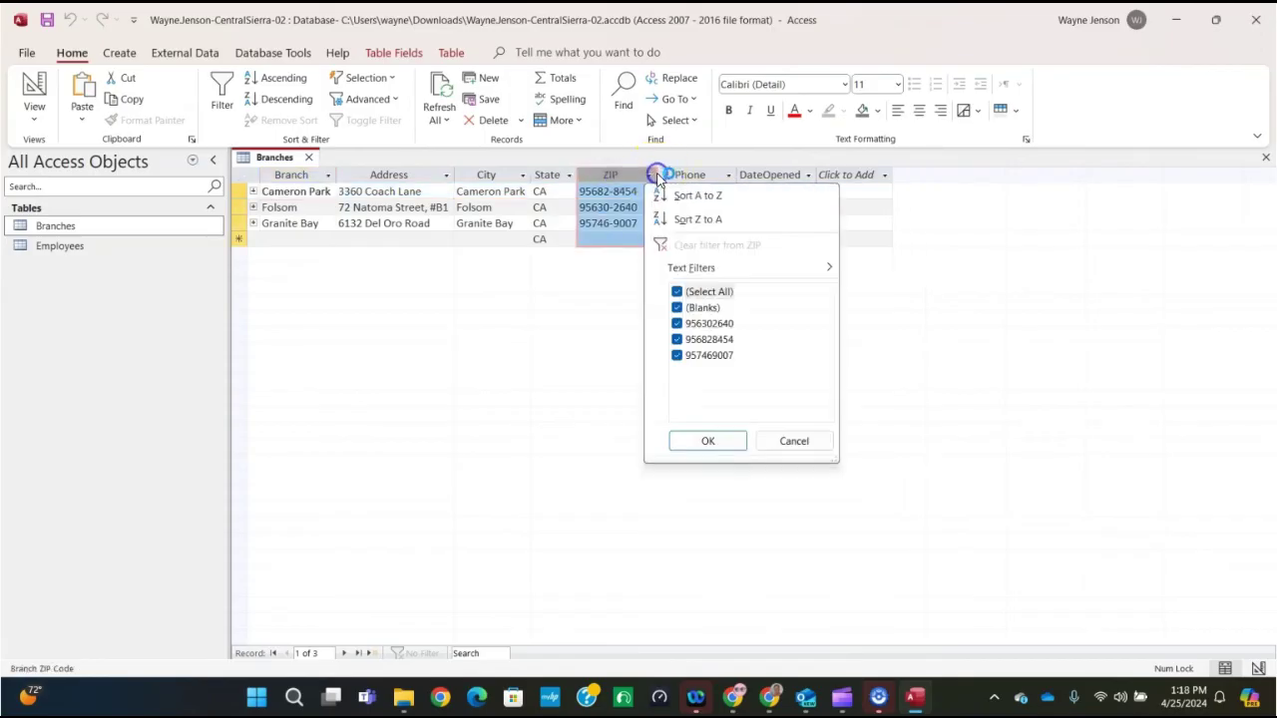
click(526, 297)
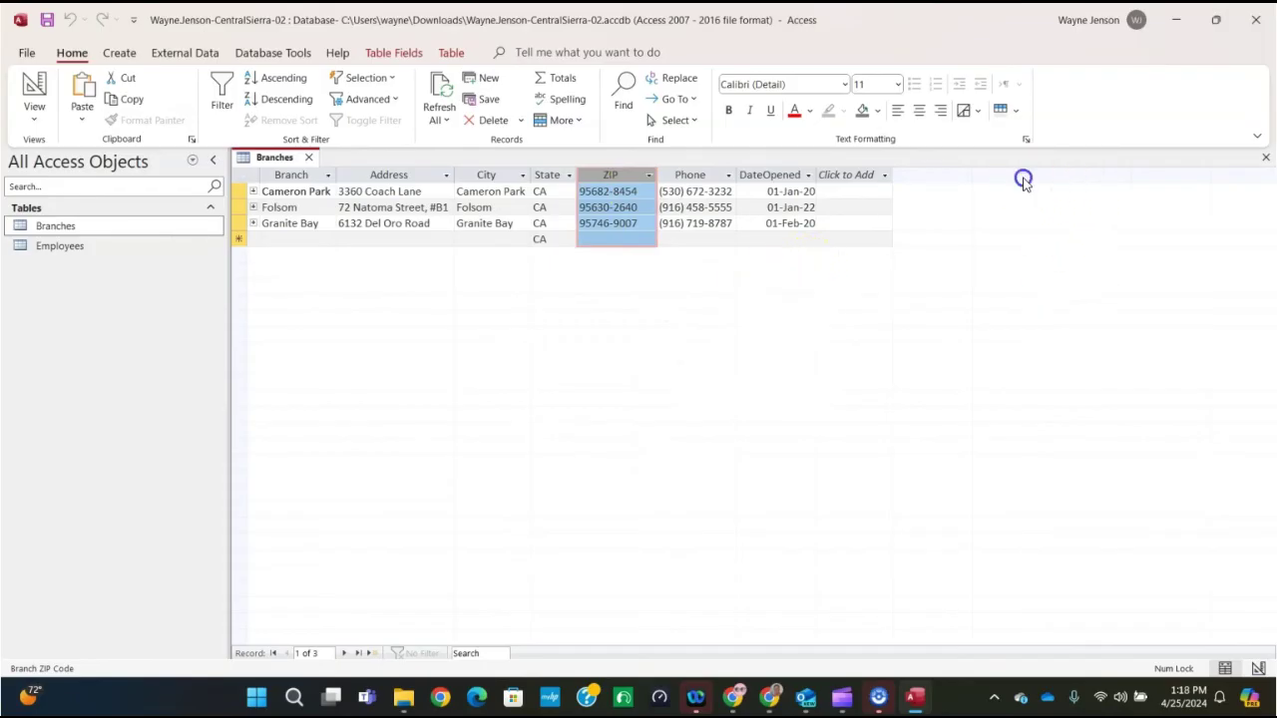
click(487, 174)
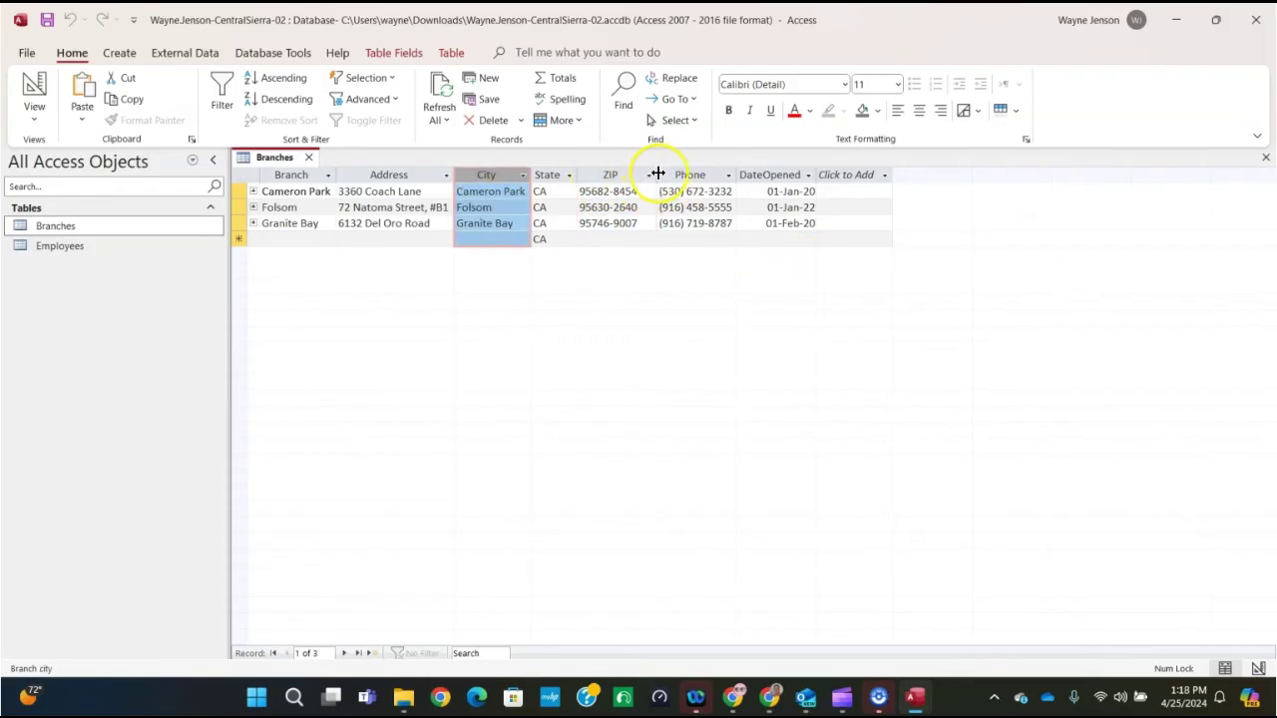
double_click(654, 175)
- Best-fit the DateOpened and Phone column widths via Field Width
click(714, 172)
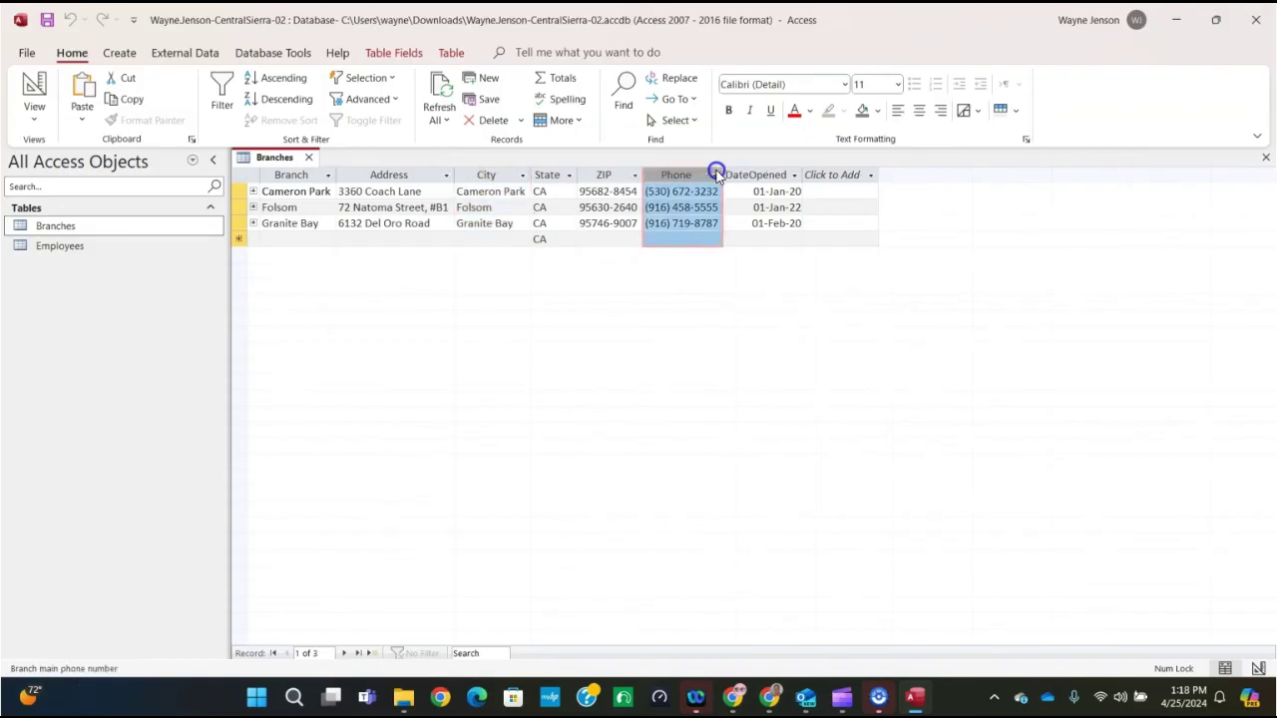
click(752, 198)
right_click(752, 198)
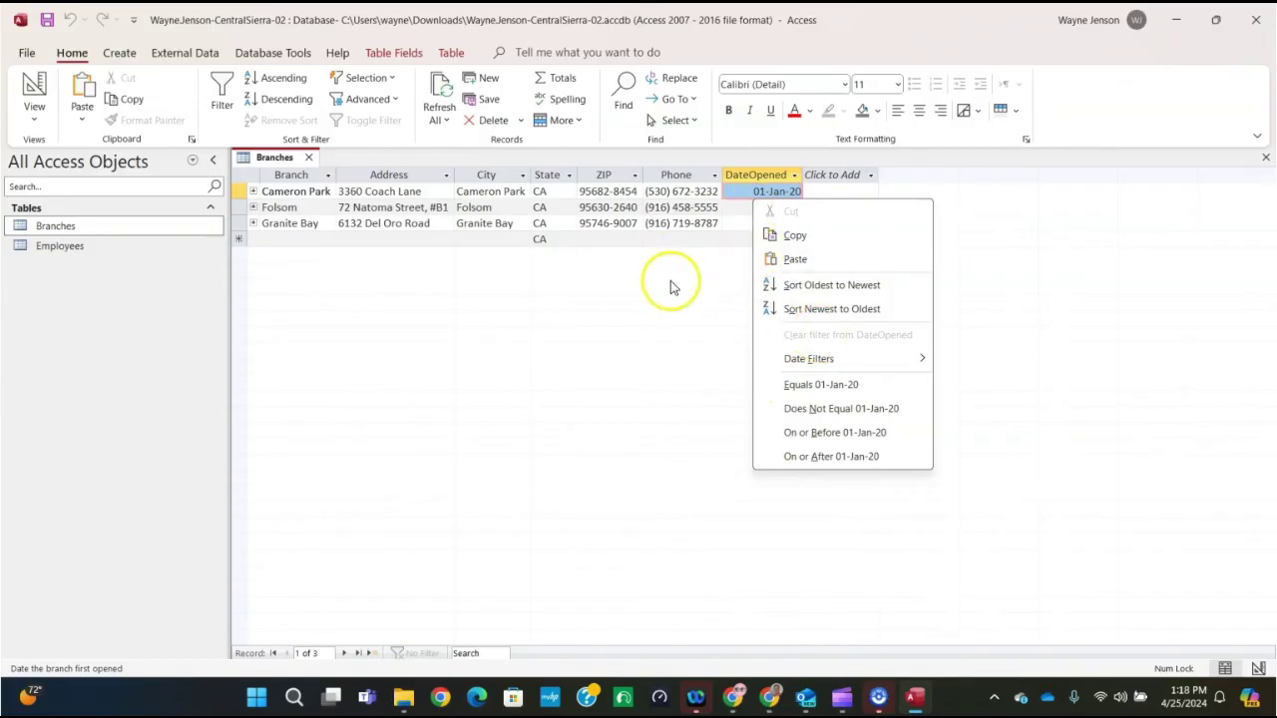
click(668, 284)
click(738, 175)
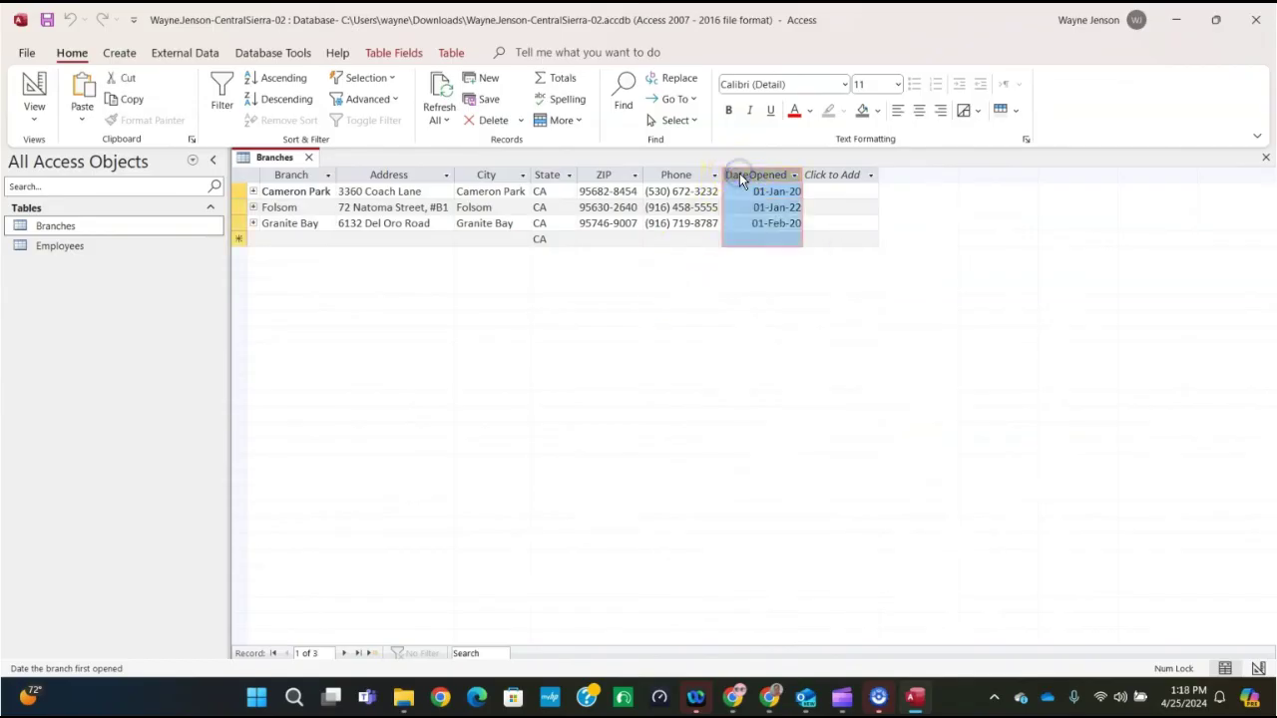
right_click(739, 174)
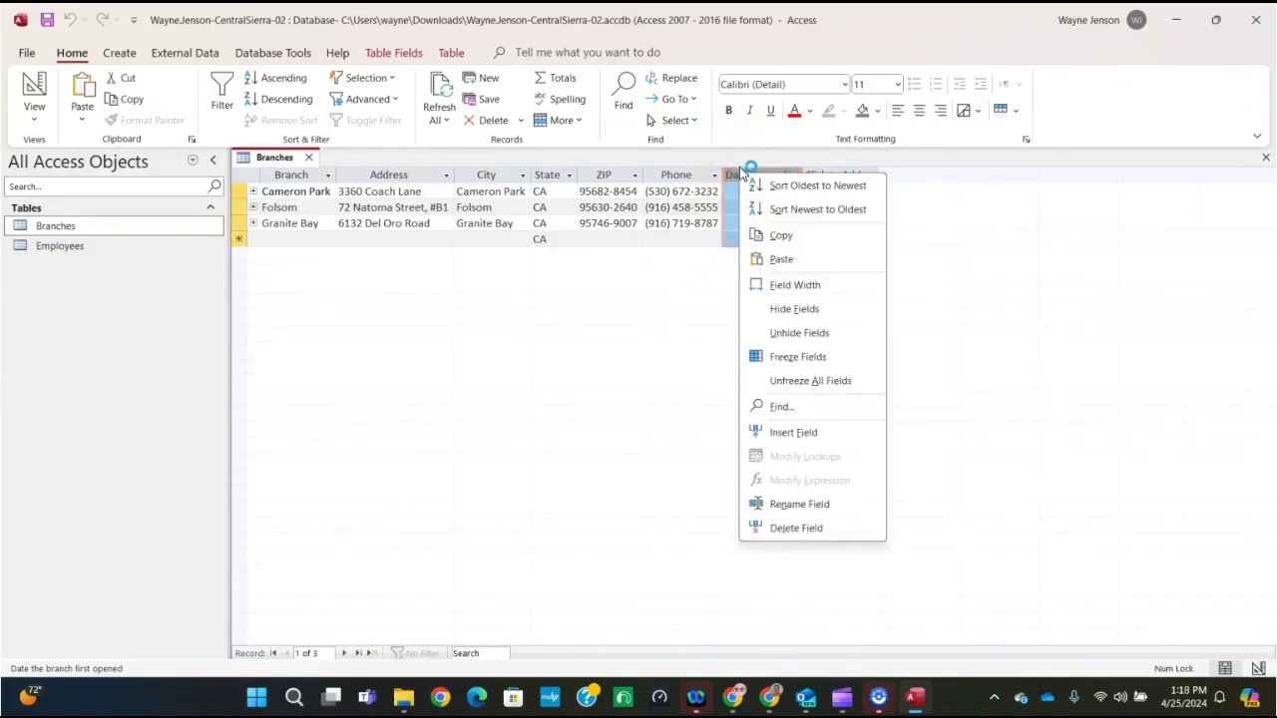
click(761, 285)
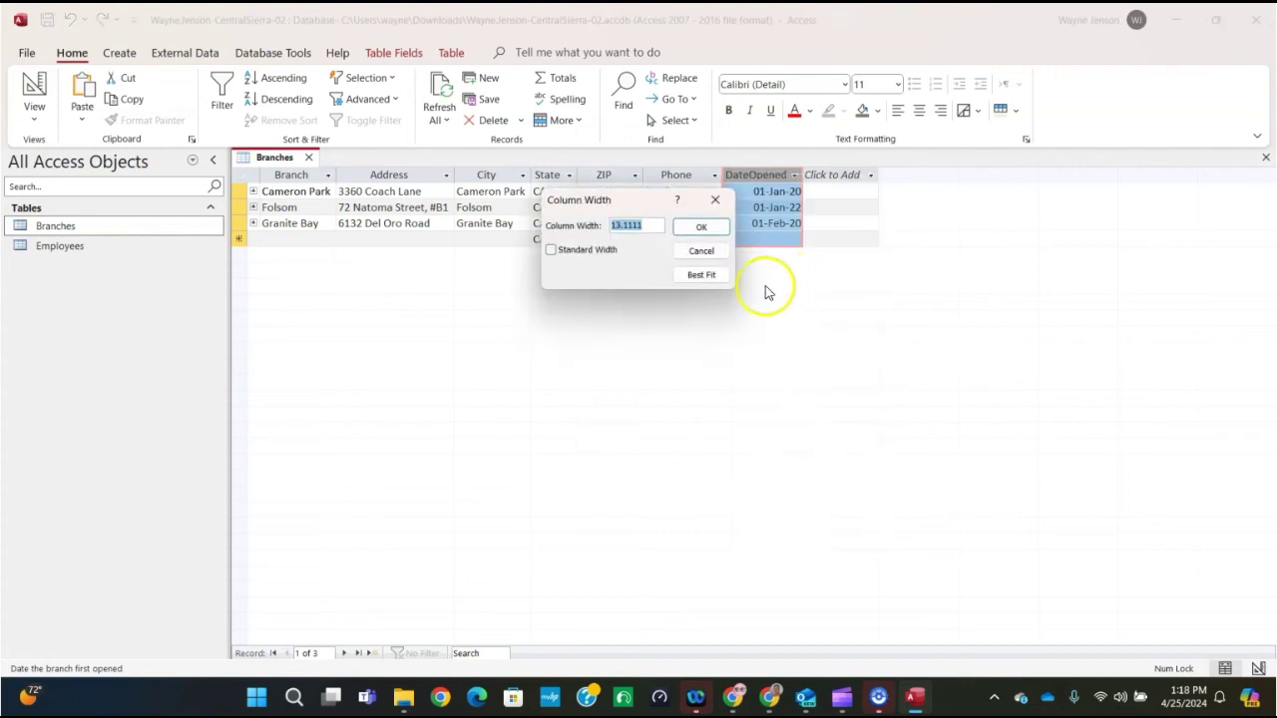
click(704, 277)
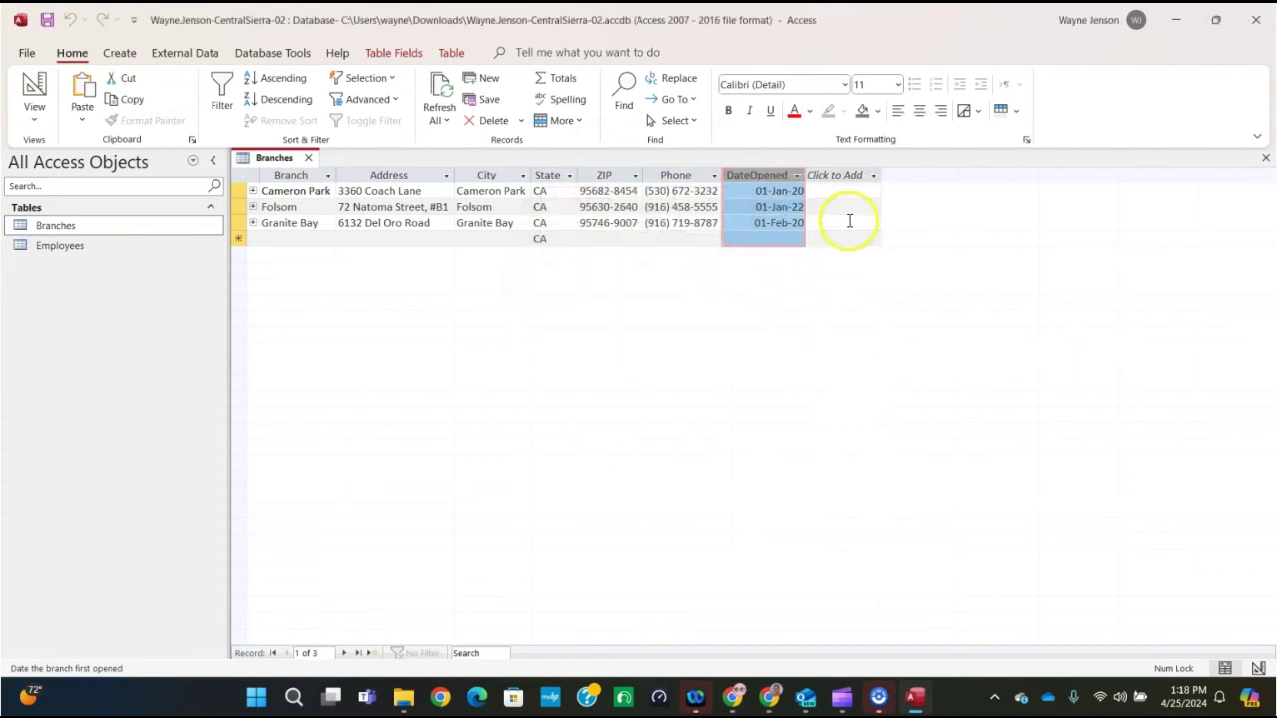
right_click(674, 175)
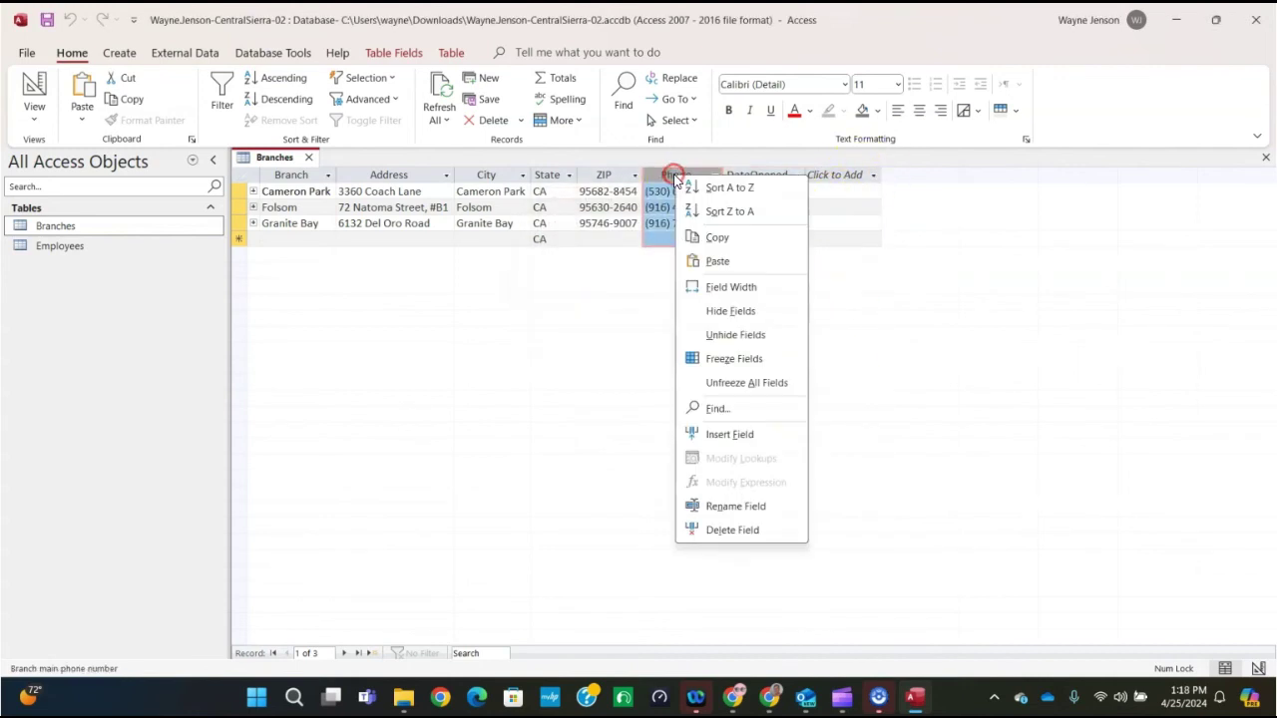
click(732, 287)
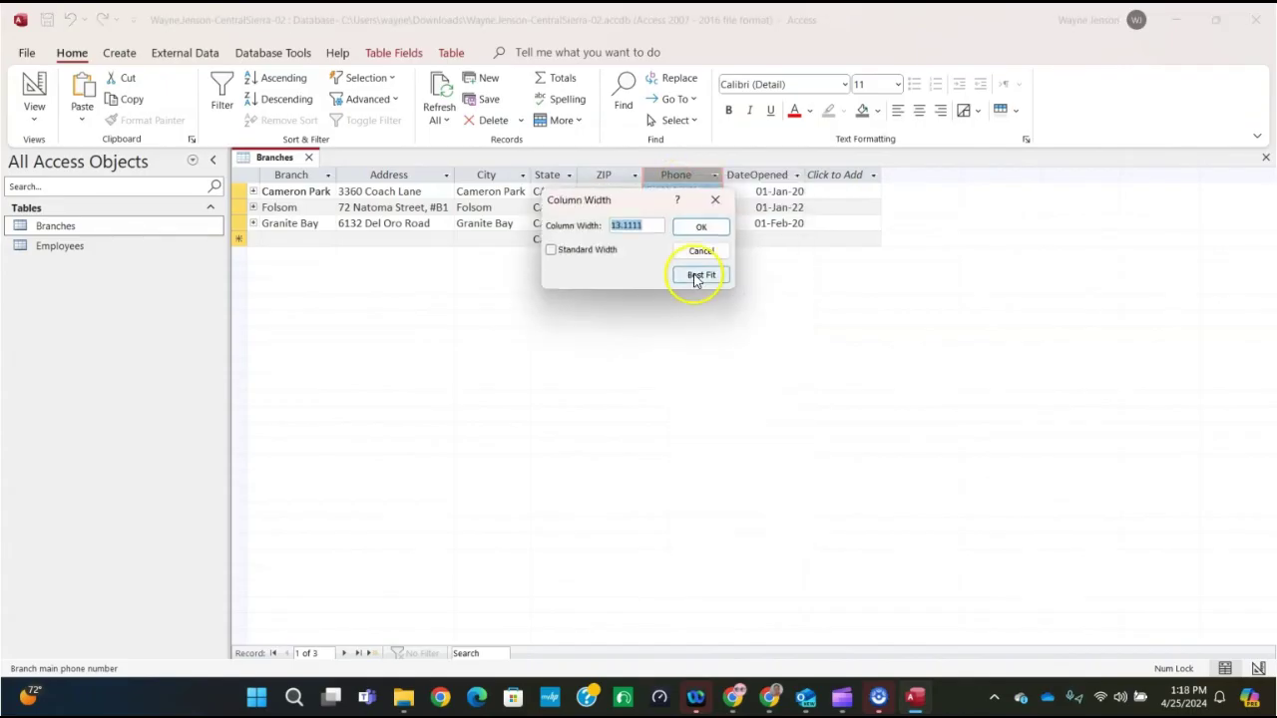
click(696, 274)
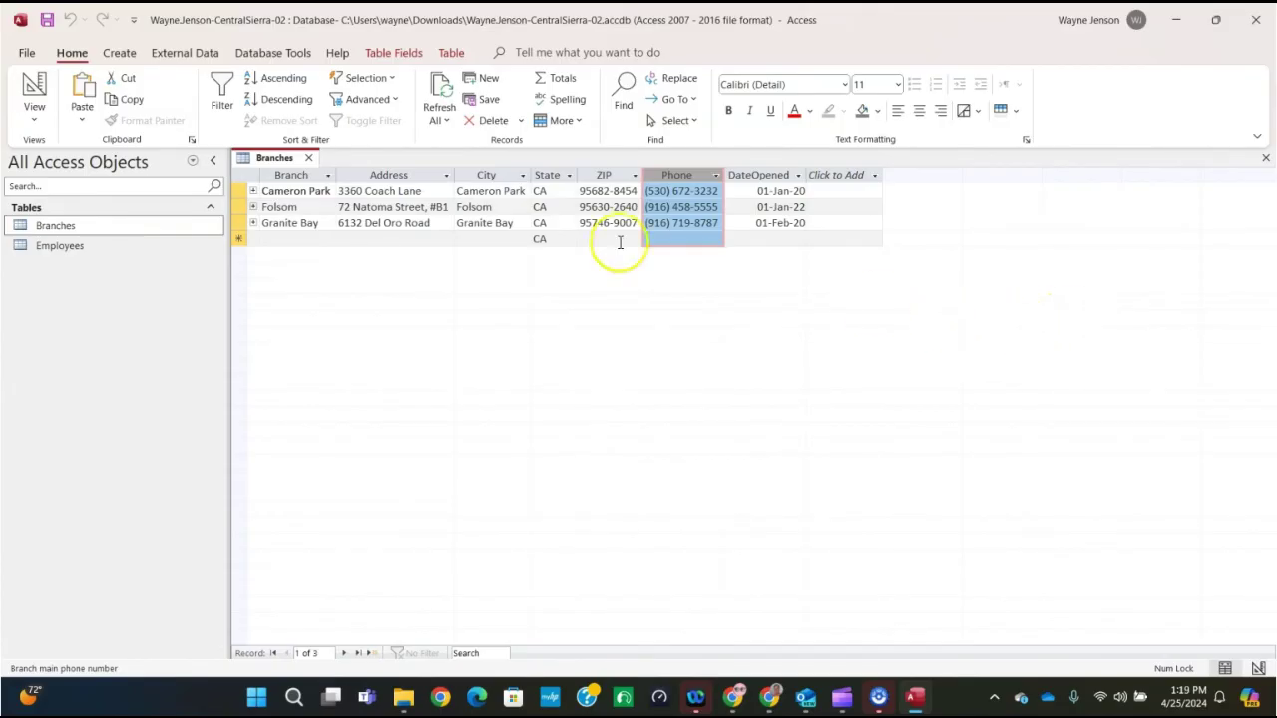
click(254, 190)
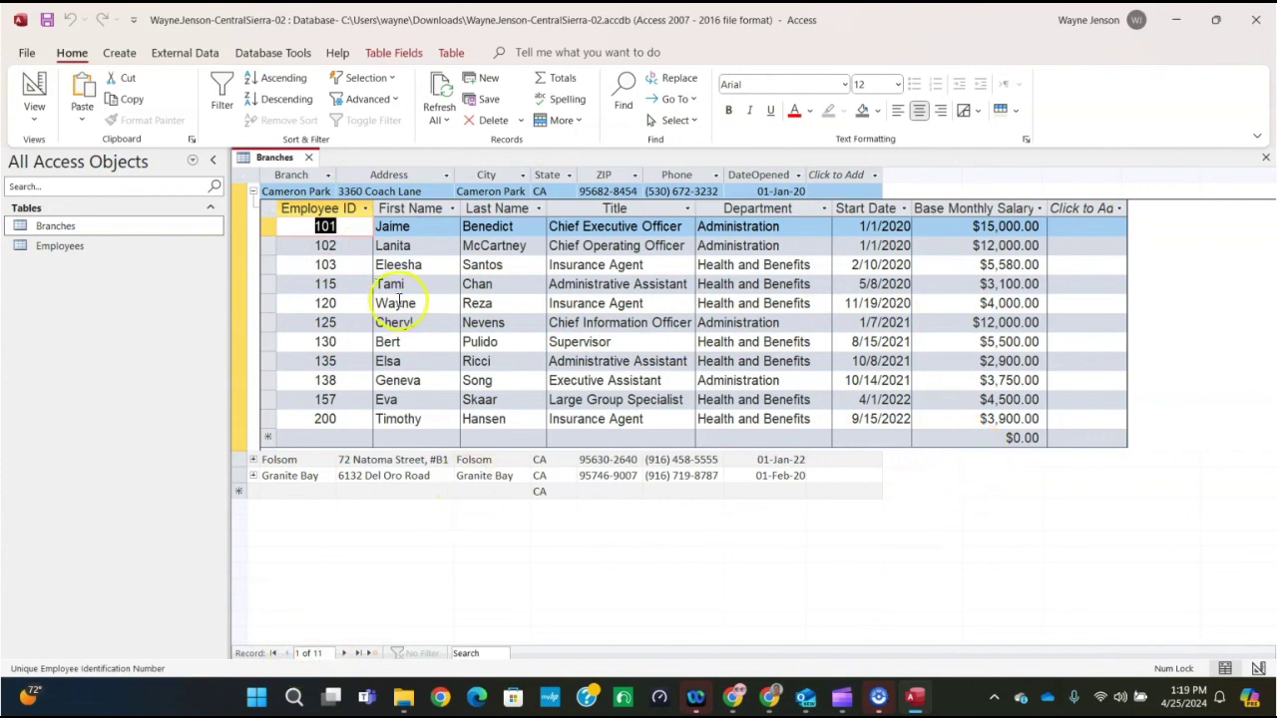
click(252, 190)
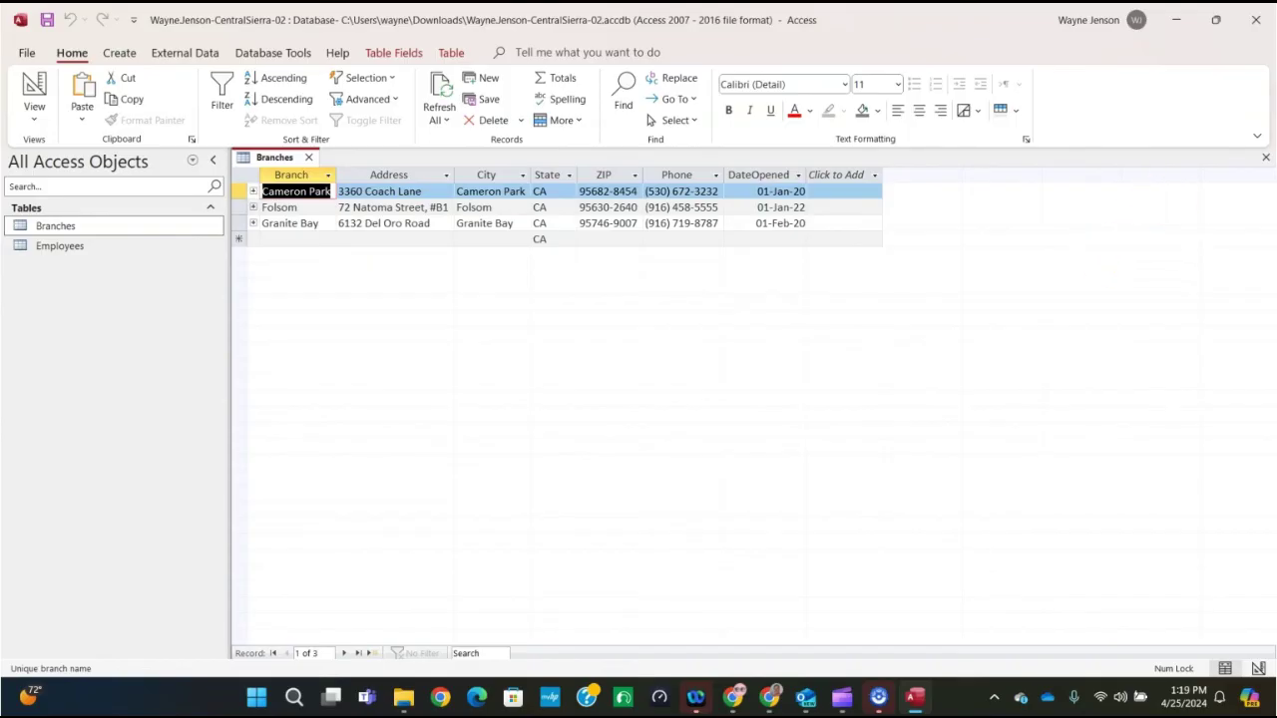
- Preview the Branches table for printing, switch to Landscape, and close the preview
click(12, 55)
click(56, 306)
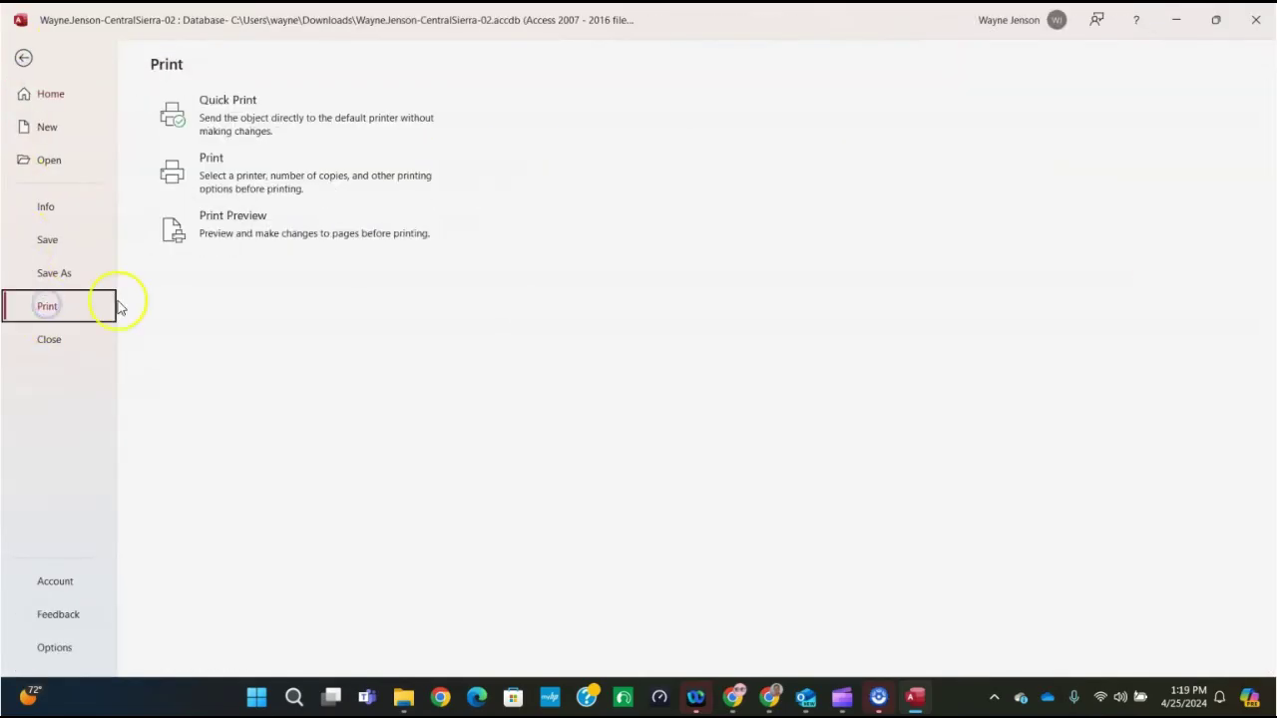
click(284, 228)
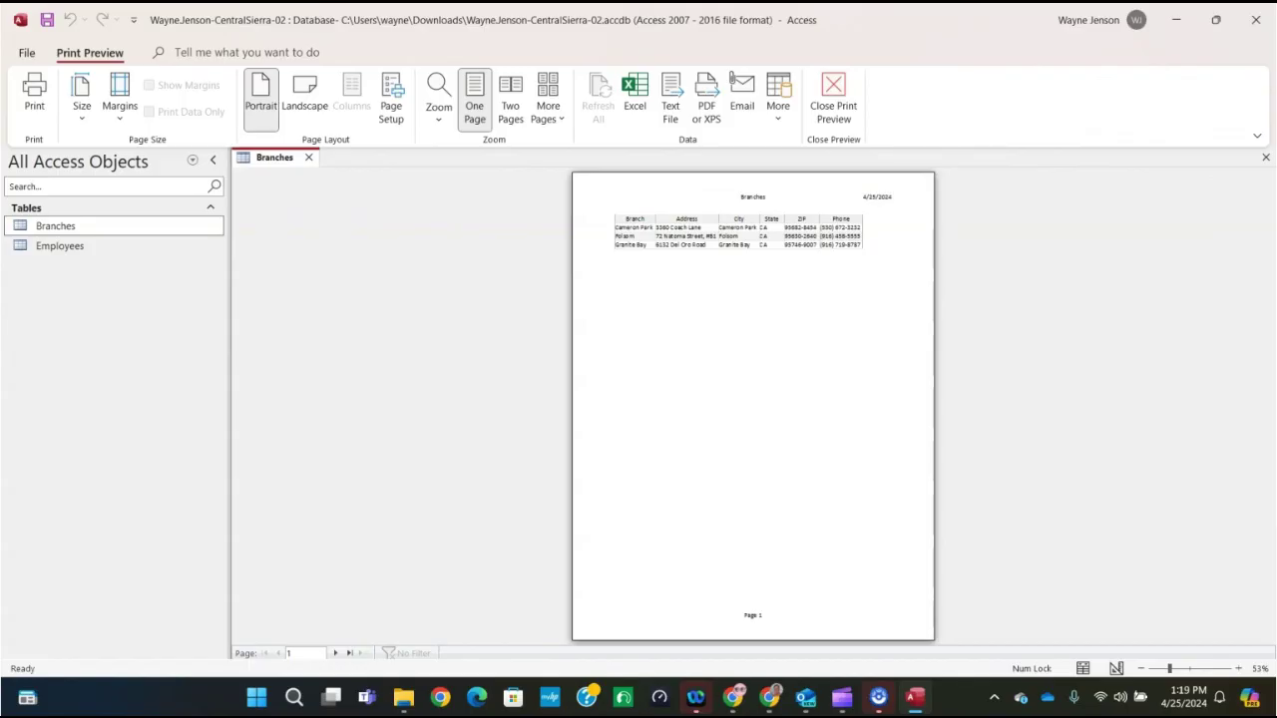
click(296, 83)
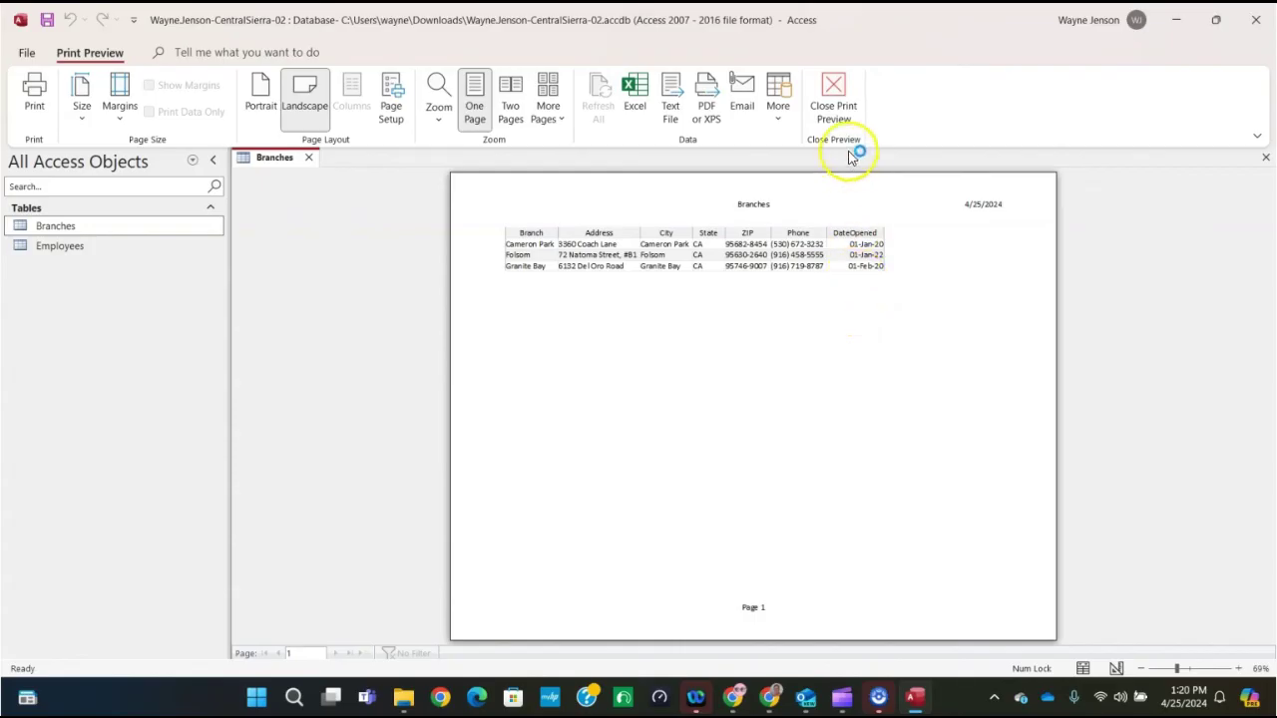
click(833, 100)
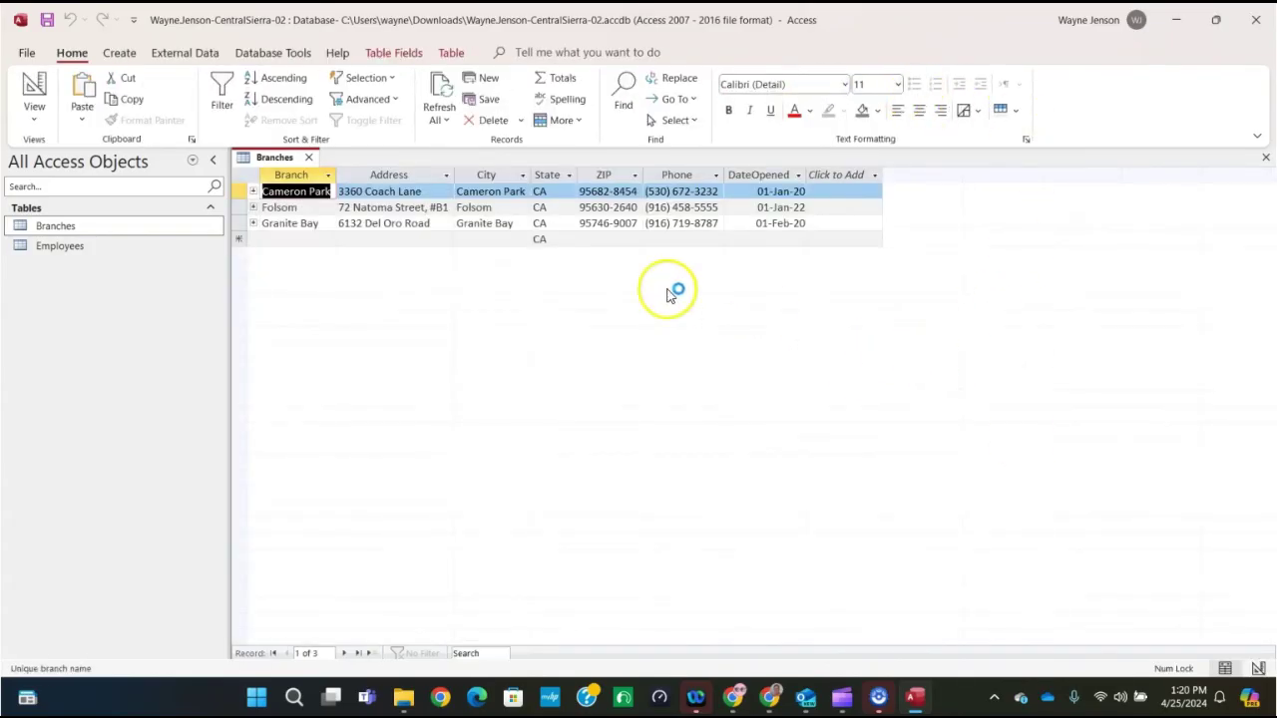
- Save and close the Branches table, then exit Access to return to SIMnet
right_click(257, 157)
click(302, 167)
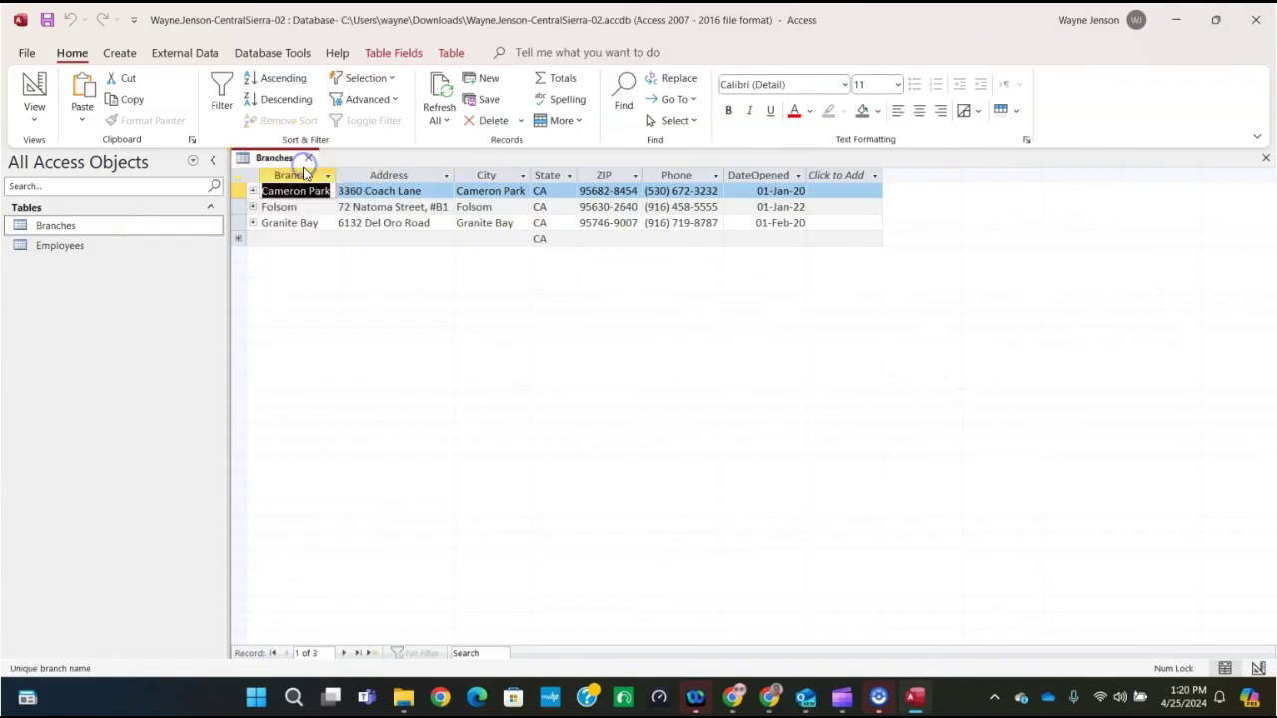
click(309, 157)
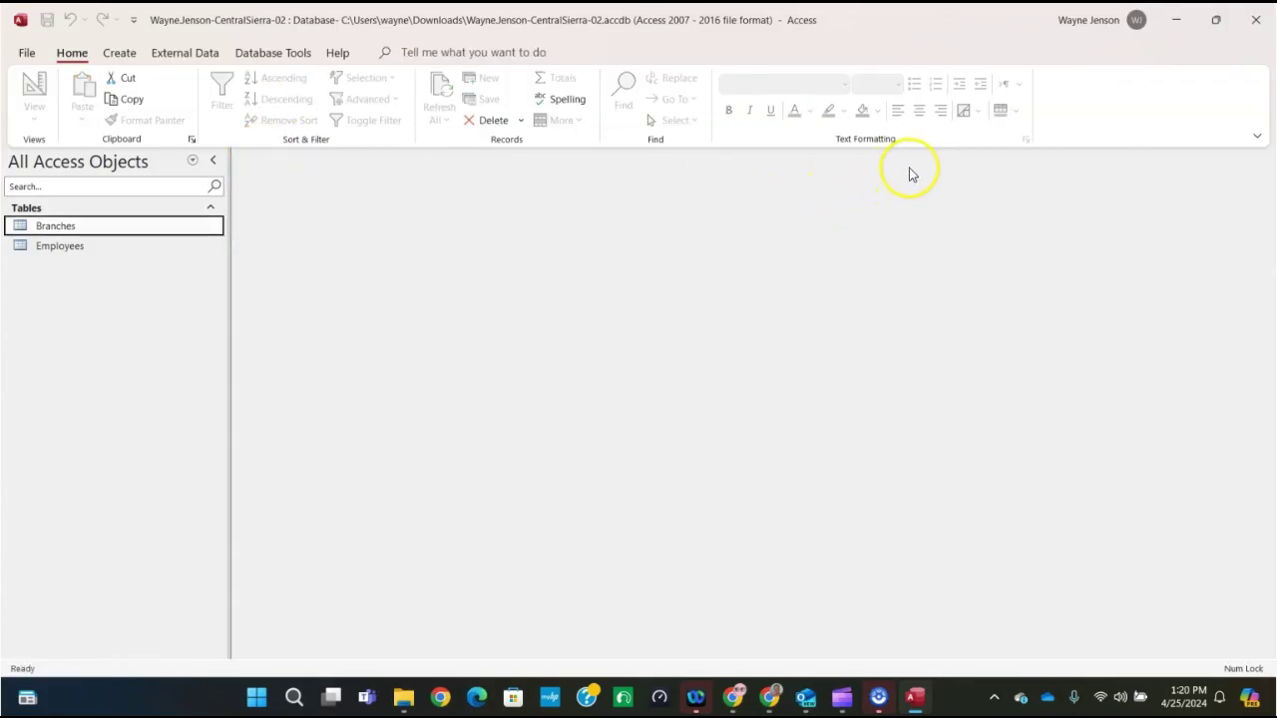
click(1245, 20)
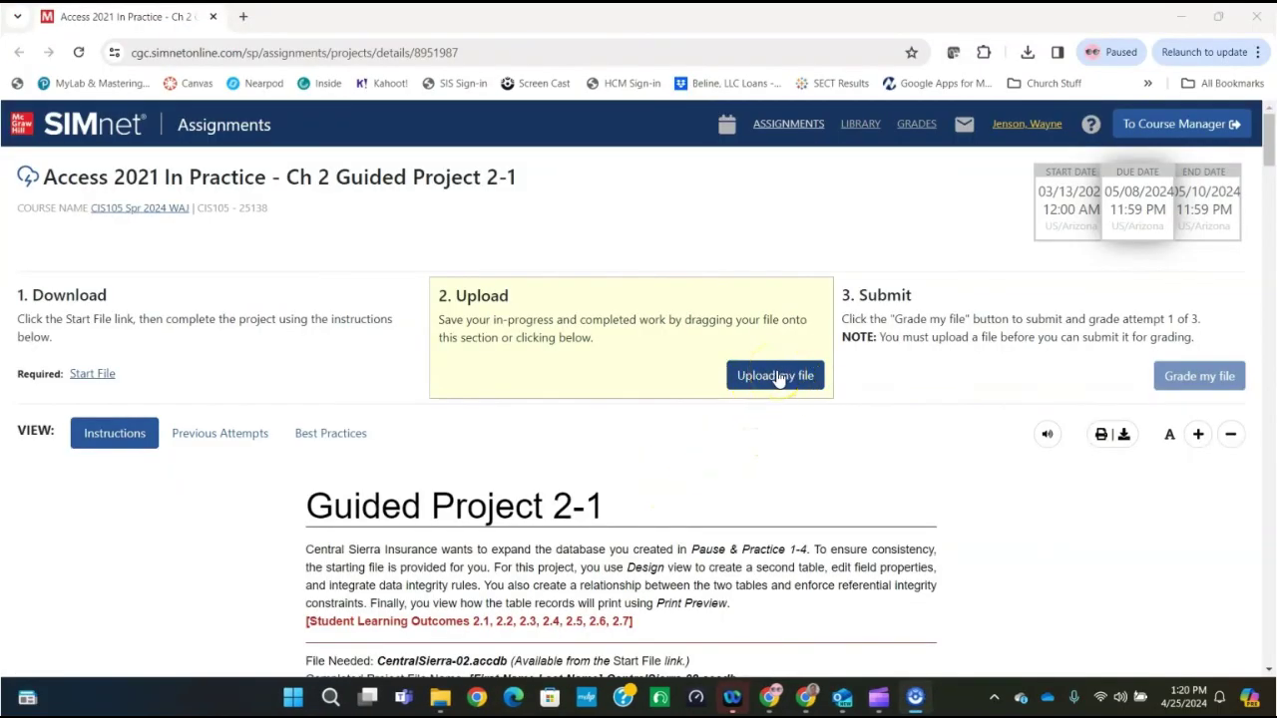
- Upload the CentralSierra-02 database from Downloads and confirm submission for grading
click(777, 377)
click(265, 155)
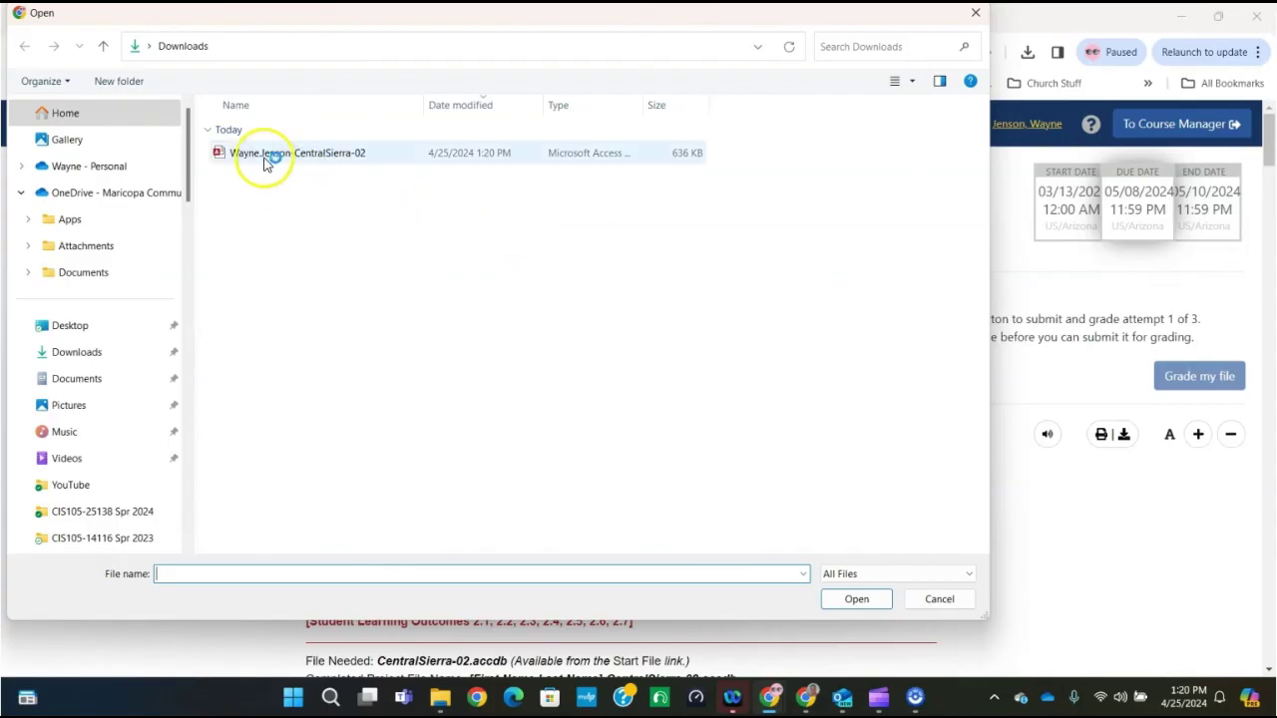
click(855, 601)
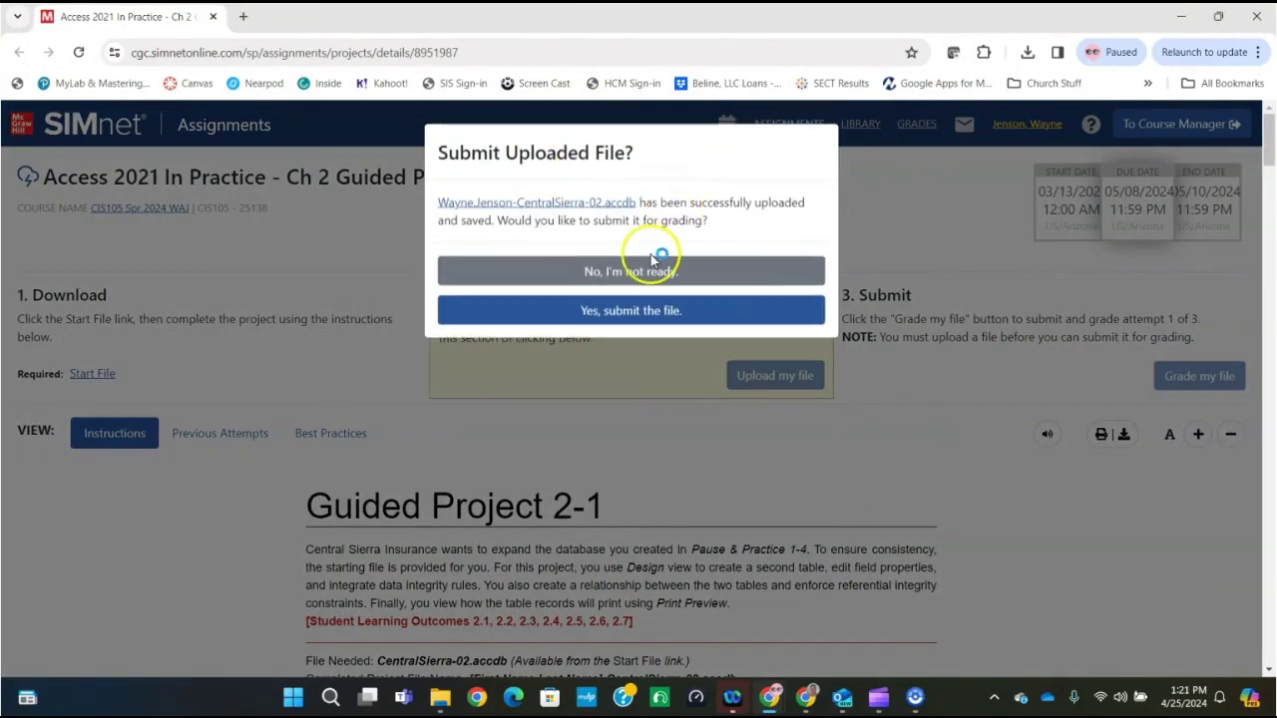
click(628, 311)
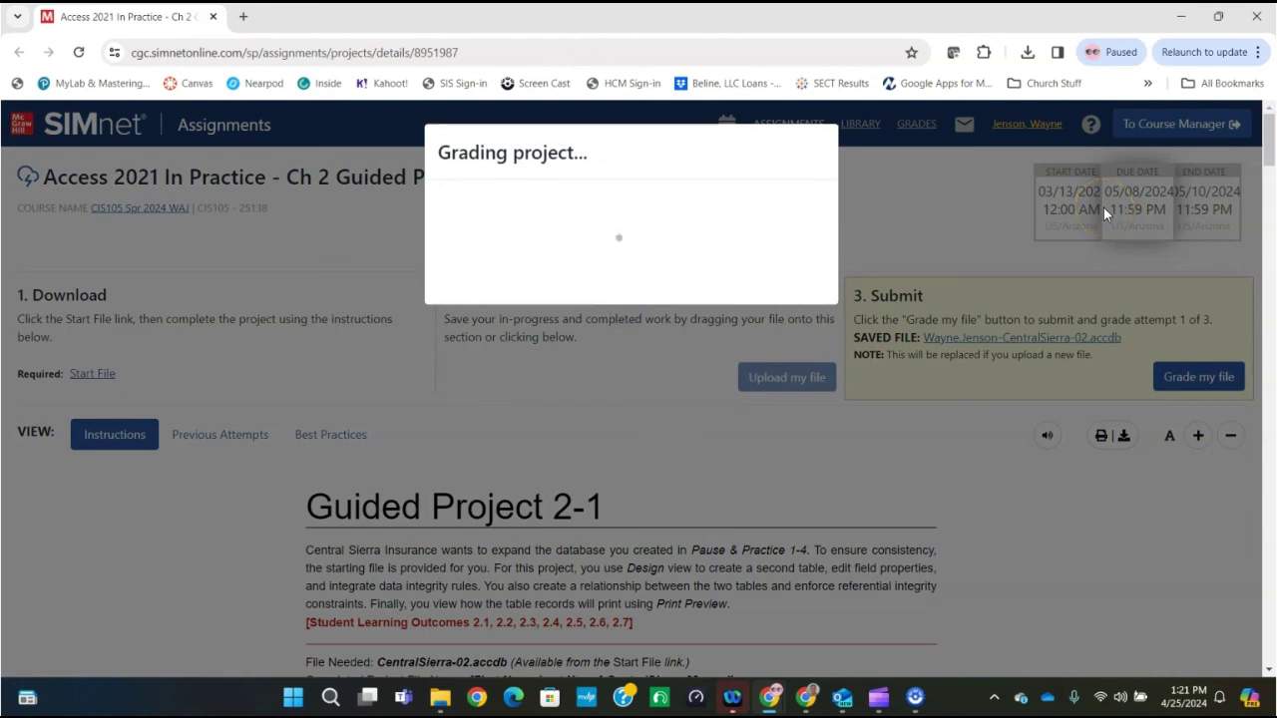